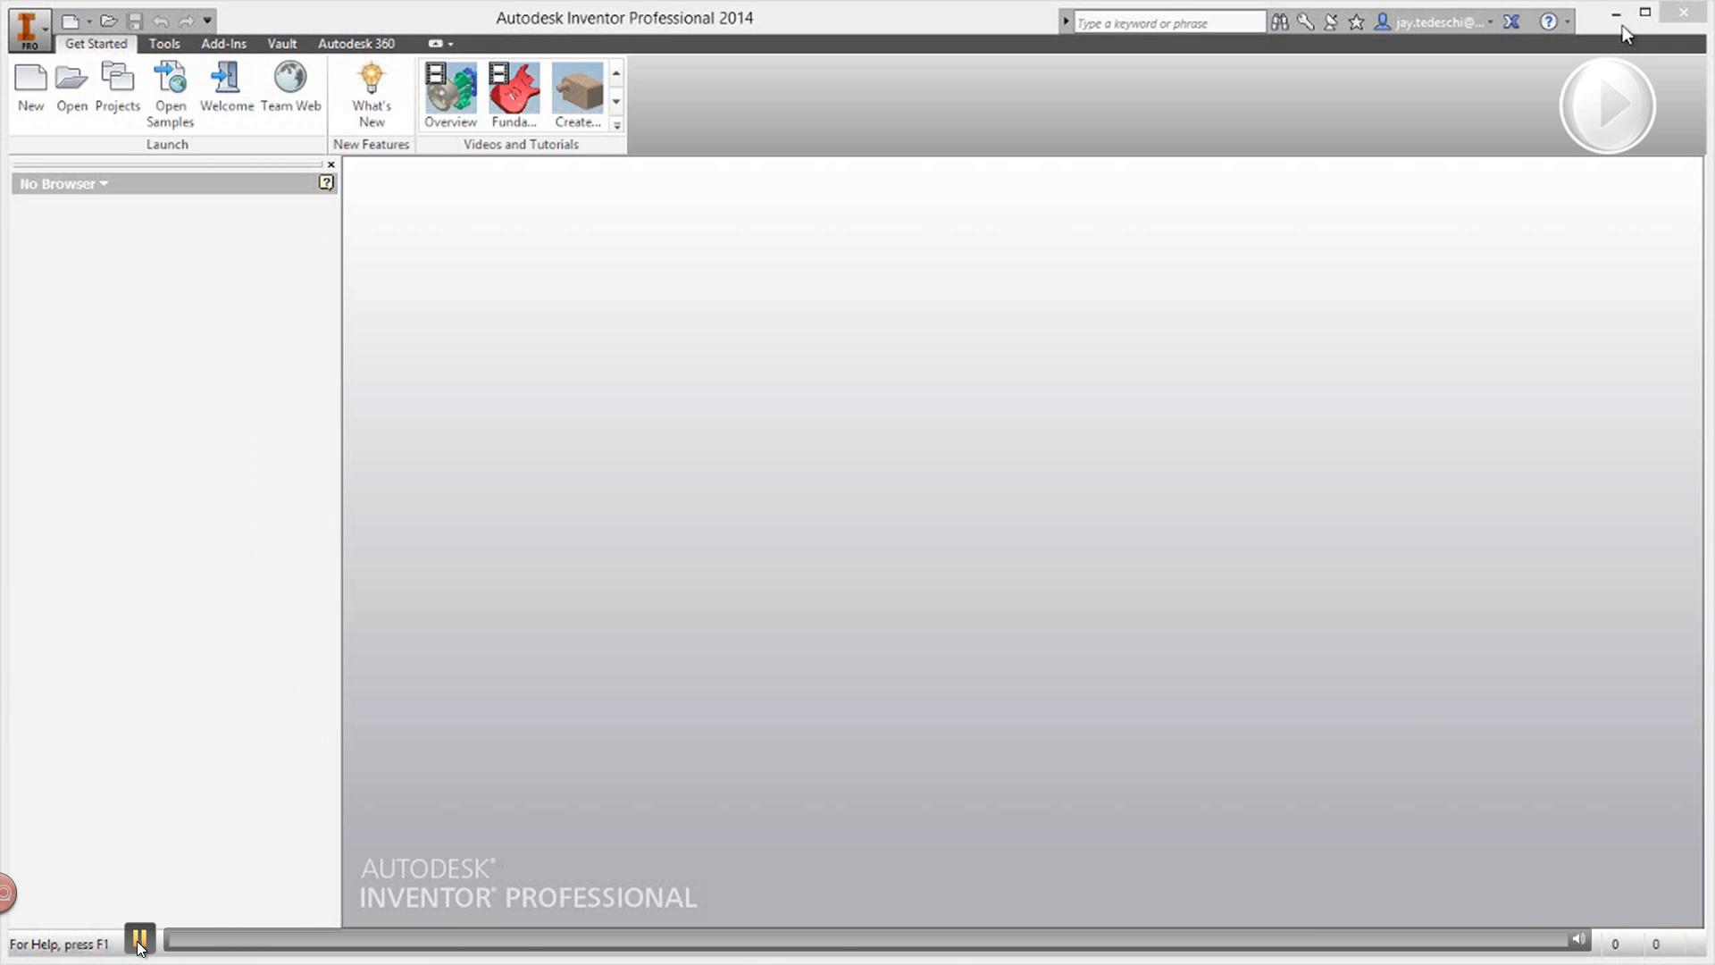
# Step: Reposition the loader drawing in the import preview and accept the layer import choices
pyautogui.click(140, 939)
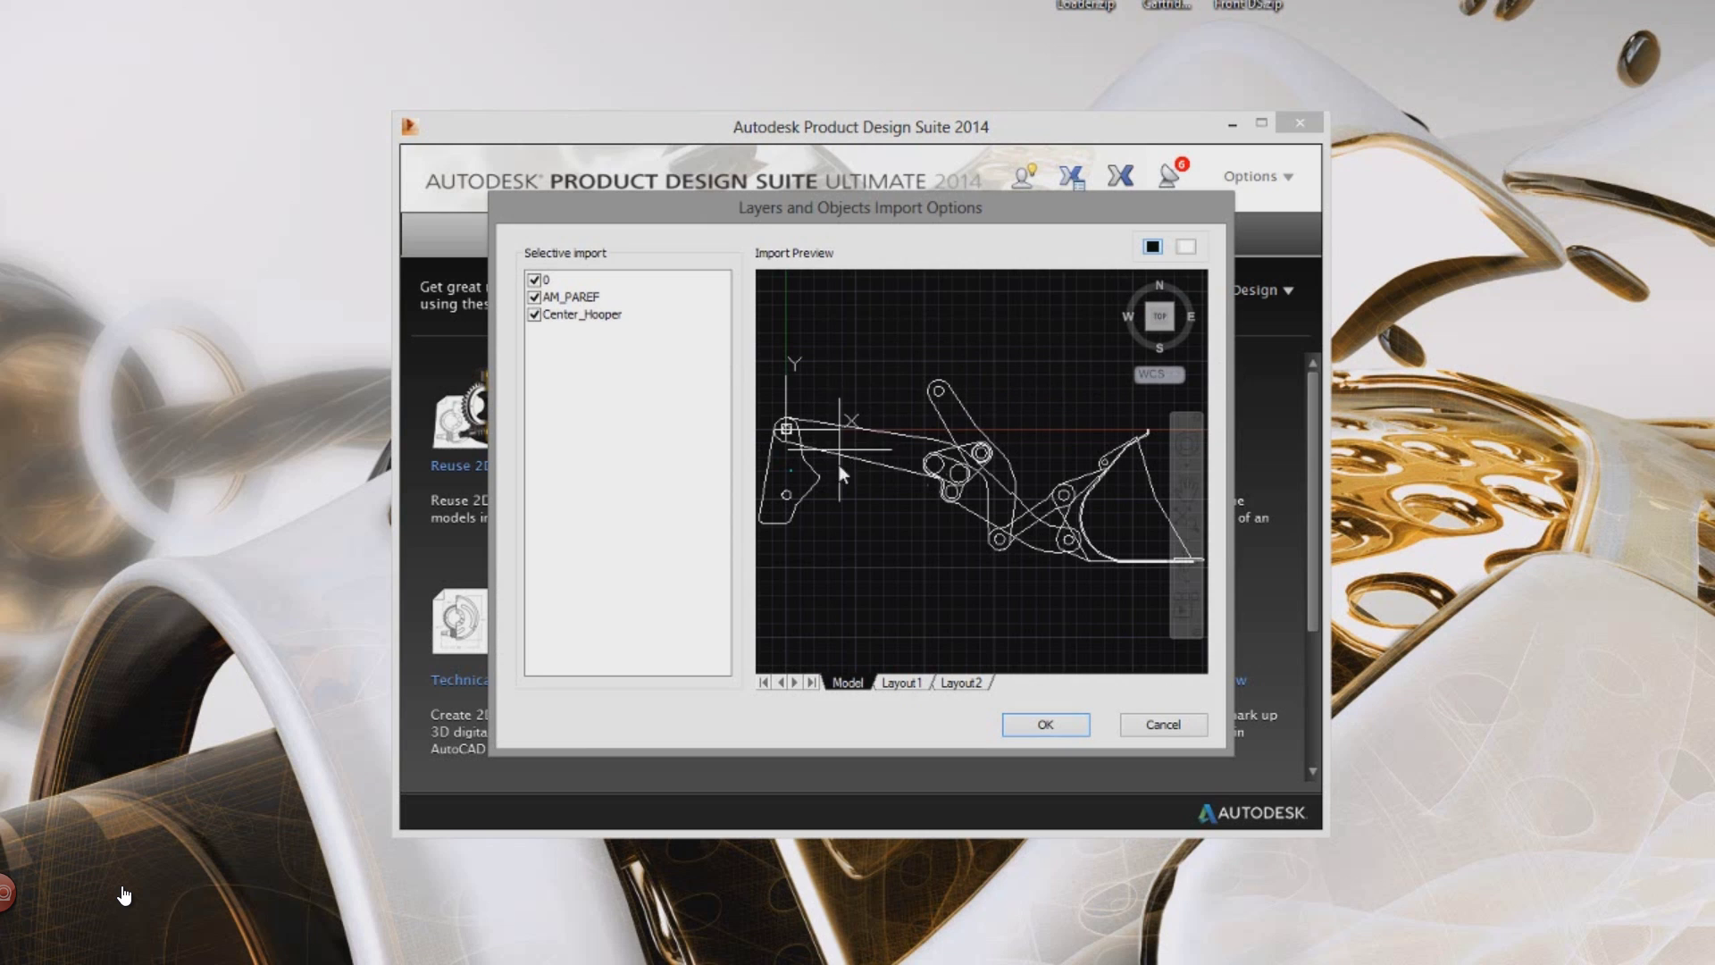
pyautogui.scroll(1, 891, 603)
pyautogui.scroll(-2, 897, 593)
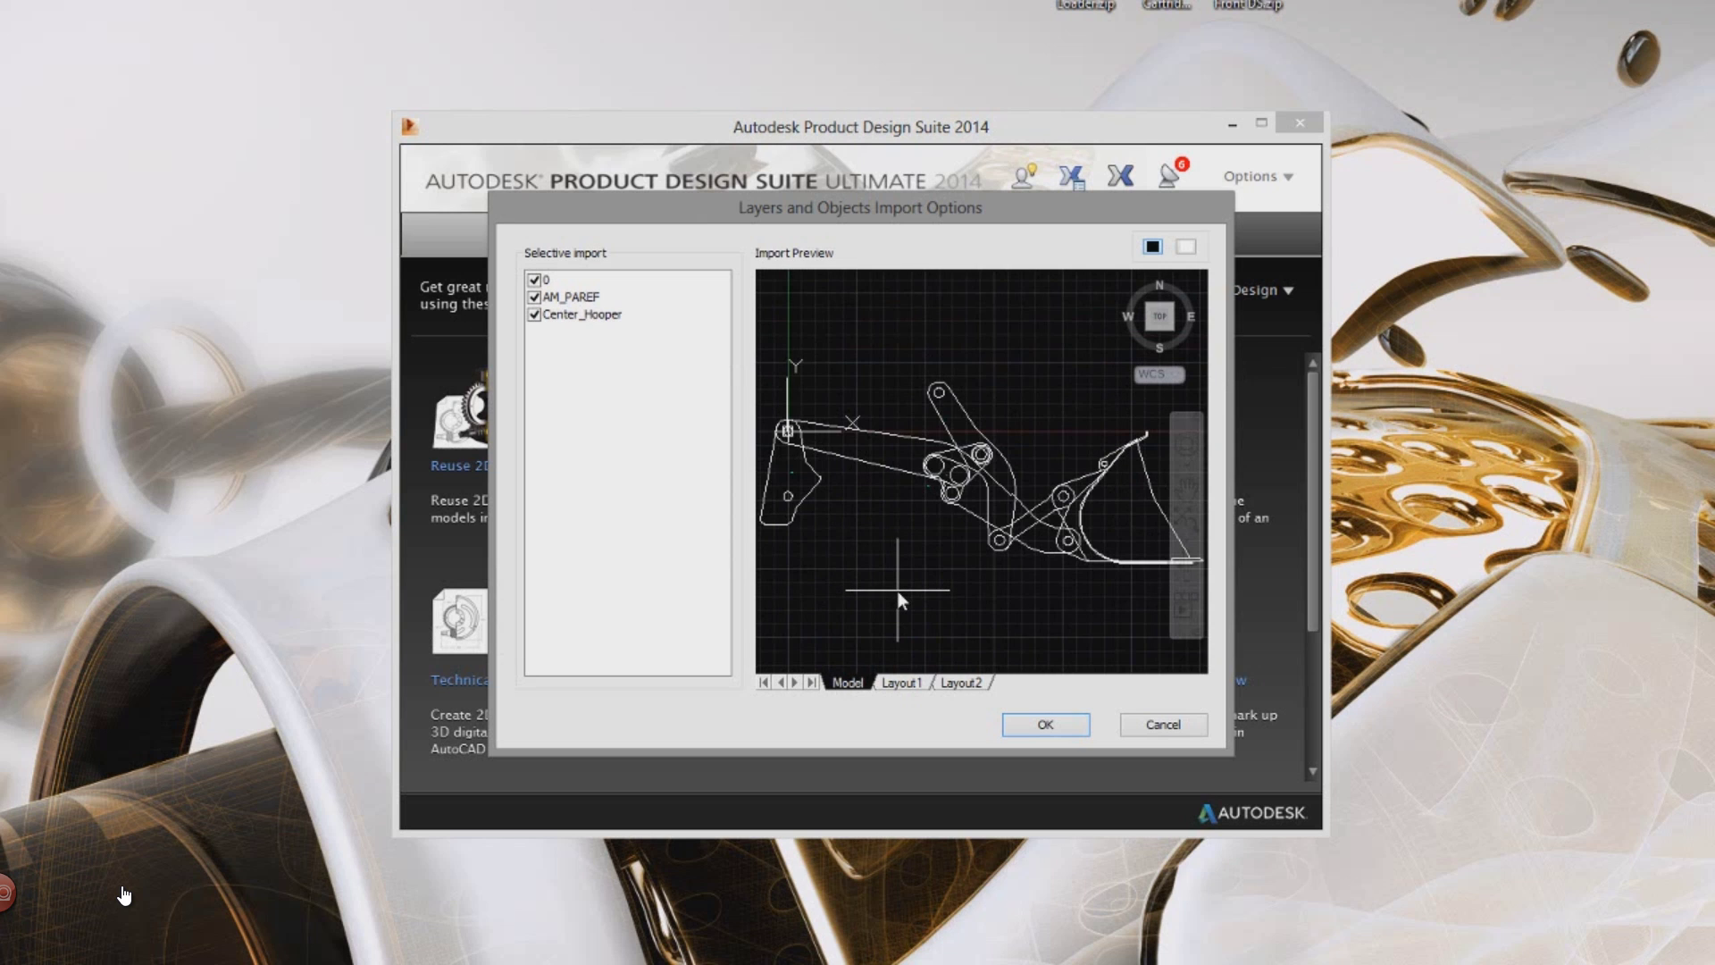
pyautogui.scroll(-1, 901, 583)
pyautogui.moveTo(910, 553); pyautogui.dragTo(936, 516, button='middle')
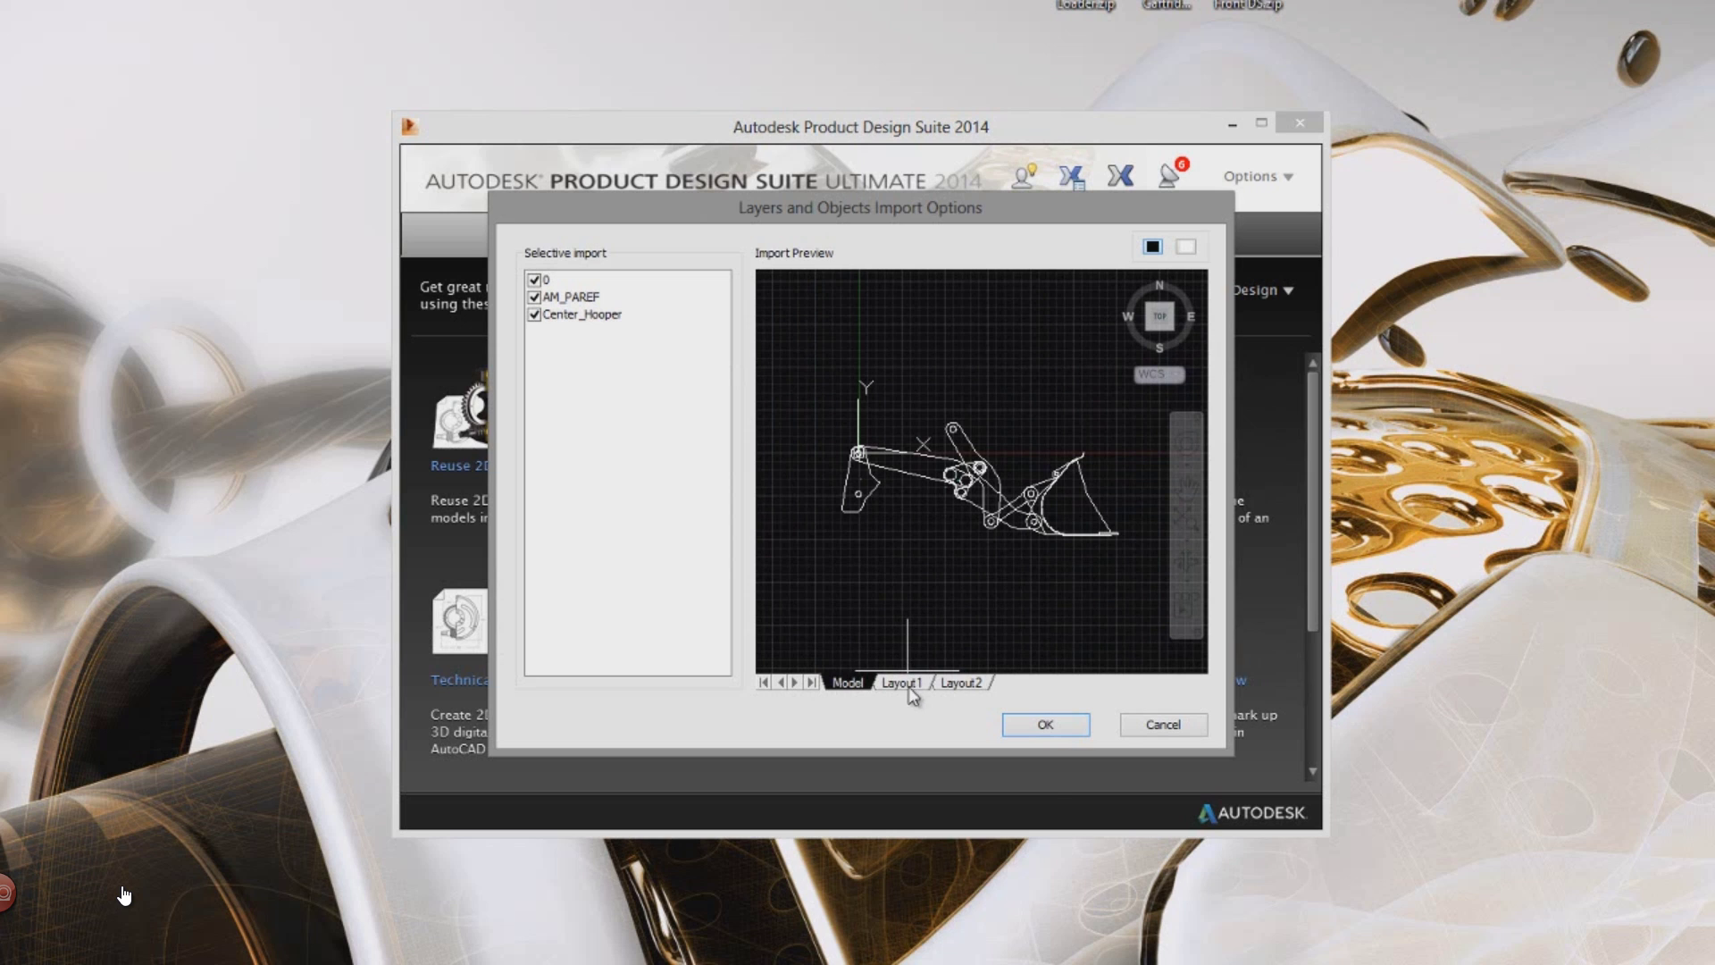
pyautogui.click(1044, 731)
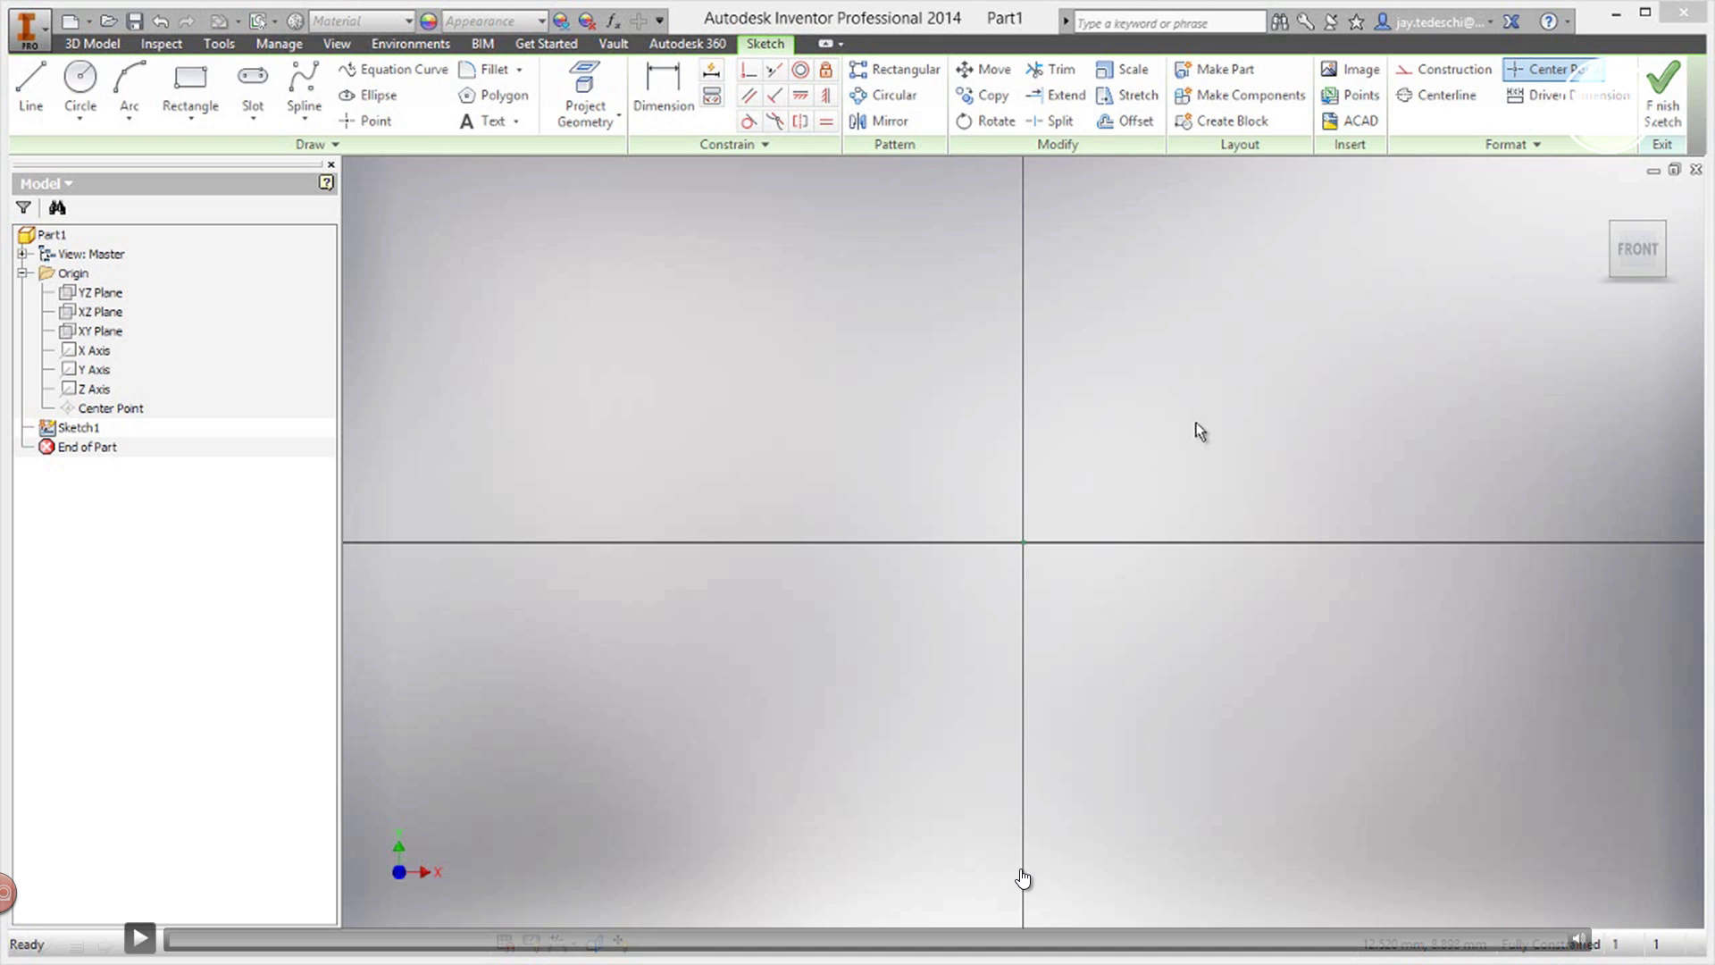
# Step: Pan the import preview so the whole loader linkage drawing is visible
pyautogui.click(140, 939)
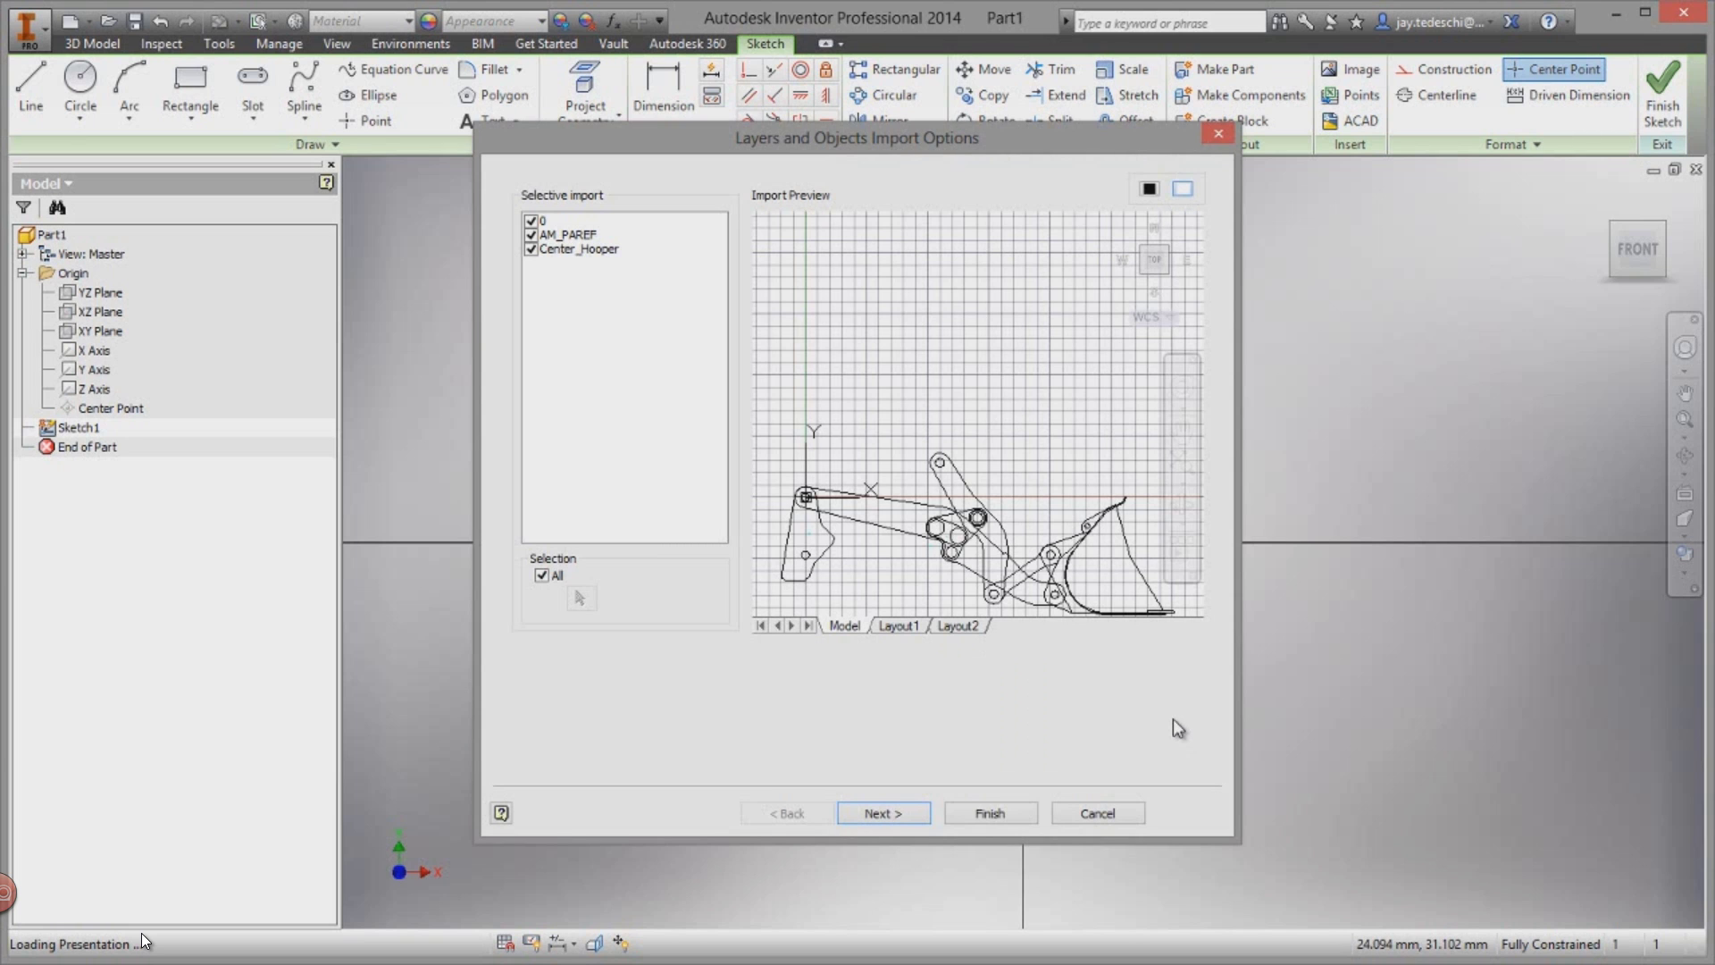
pyautogui.moveTo(989, 502); pyautogui.dragTo(984, 374, button='middle')
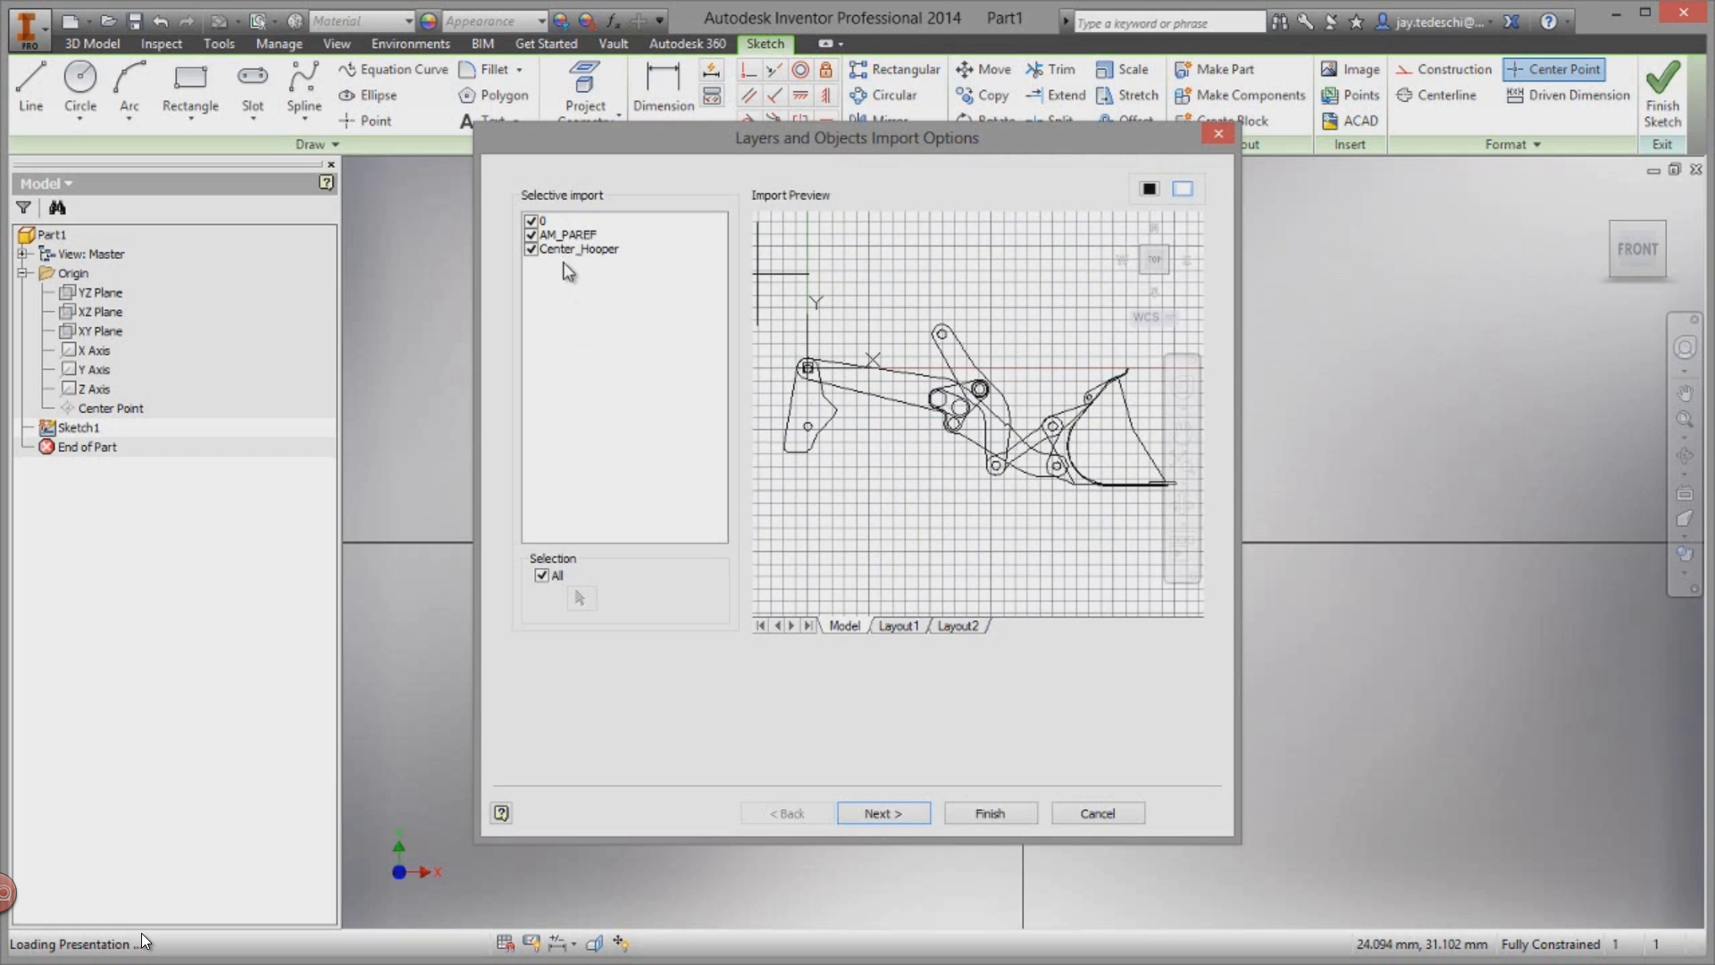
pyautogui.moveTo(1003, 401); pyautogui.dragTo(997, 408, button='middle')
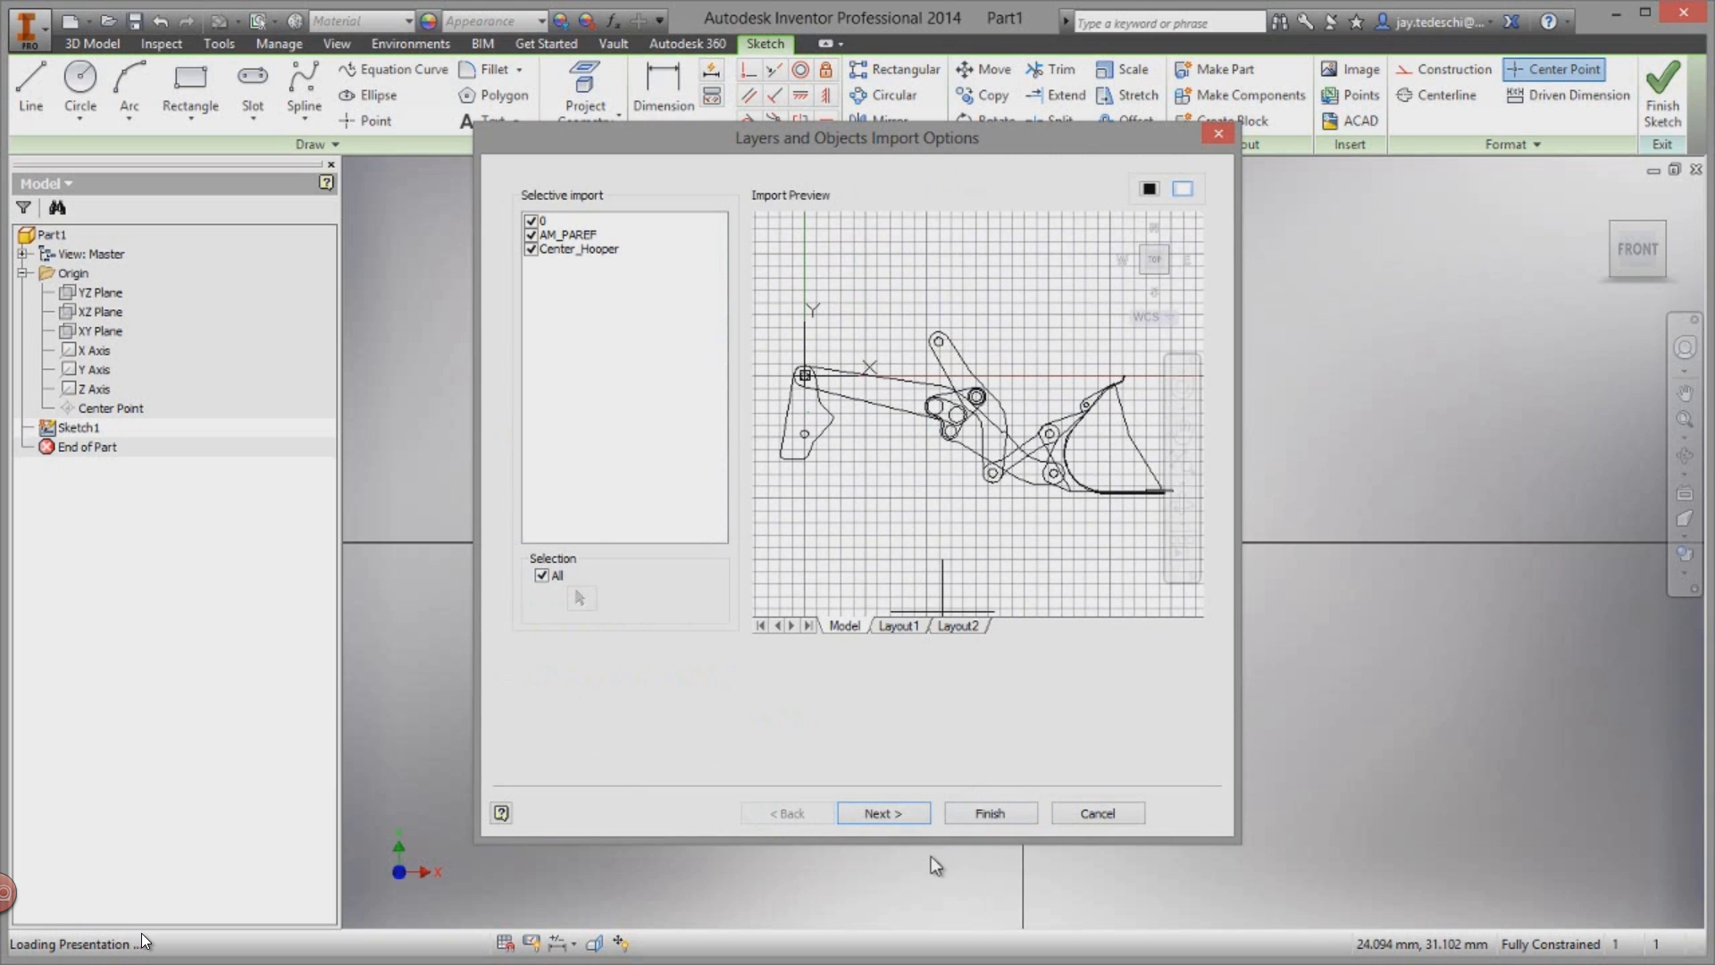
# Step: Finish the DWG import with Constrain End Points and AutoCAD Blocks to Inventor Blocks on
pyautogui.click(885, 814)
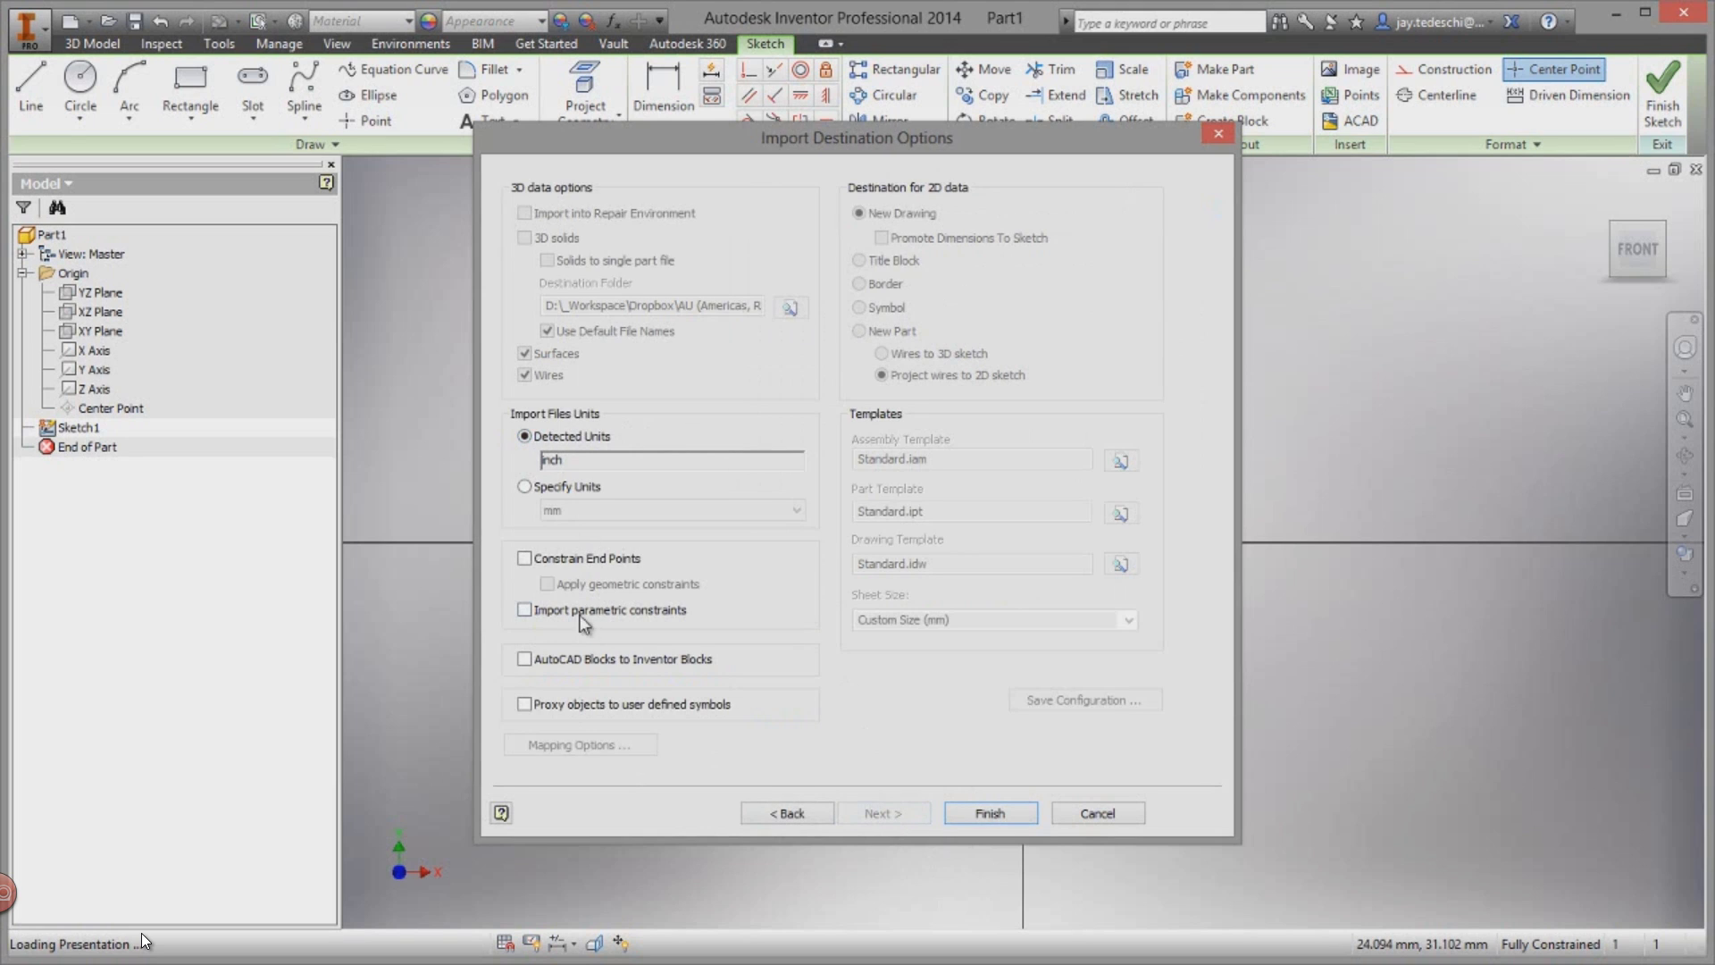
pyautogui.click(525, 559)
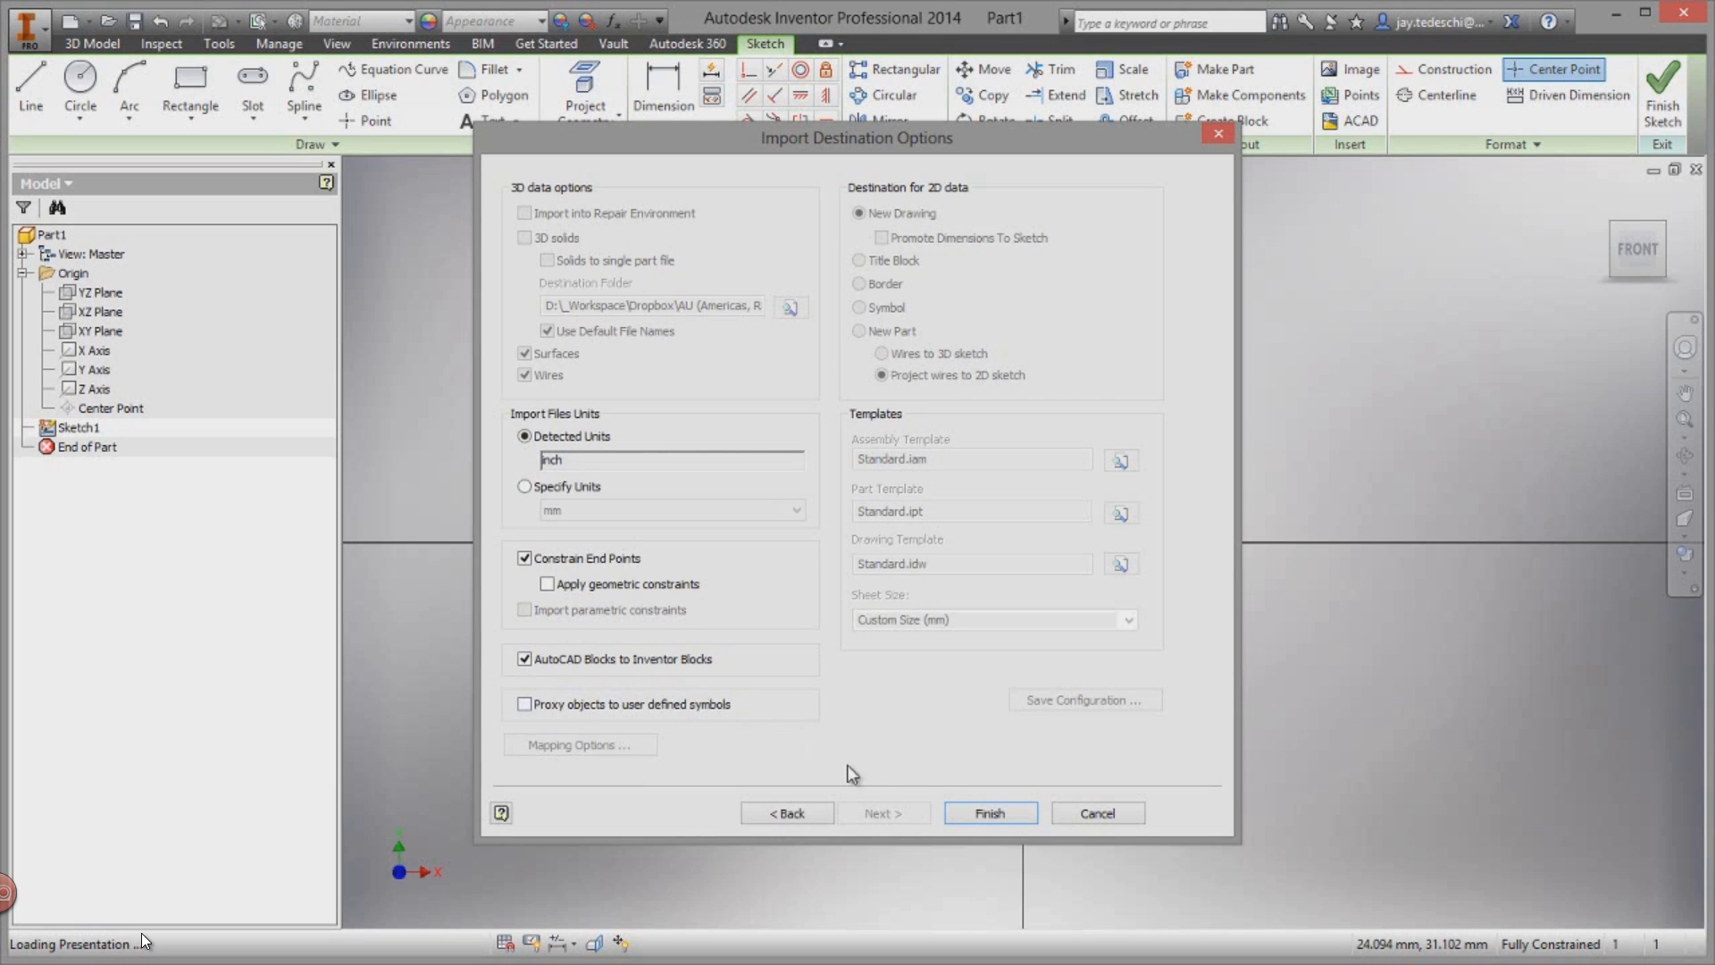
pyautogui.click(991, 814)
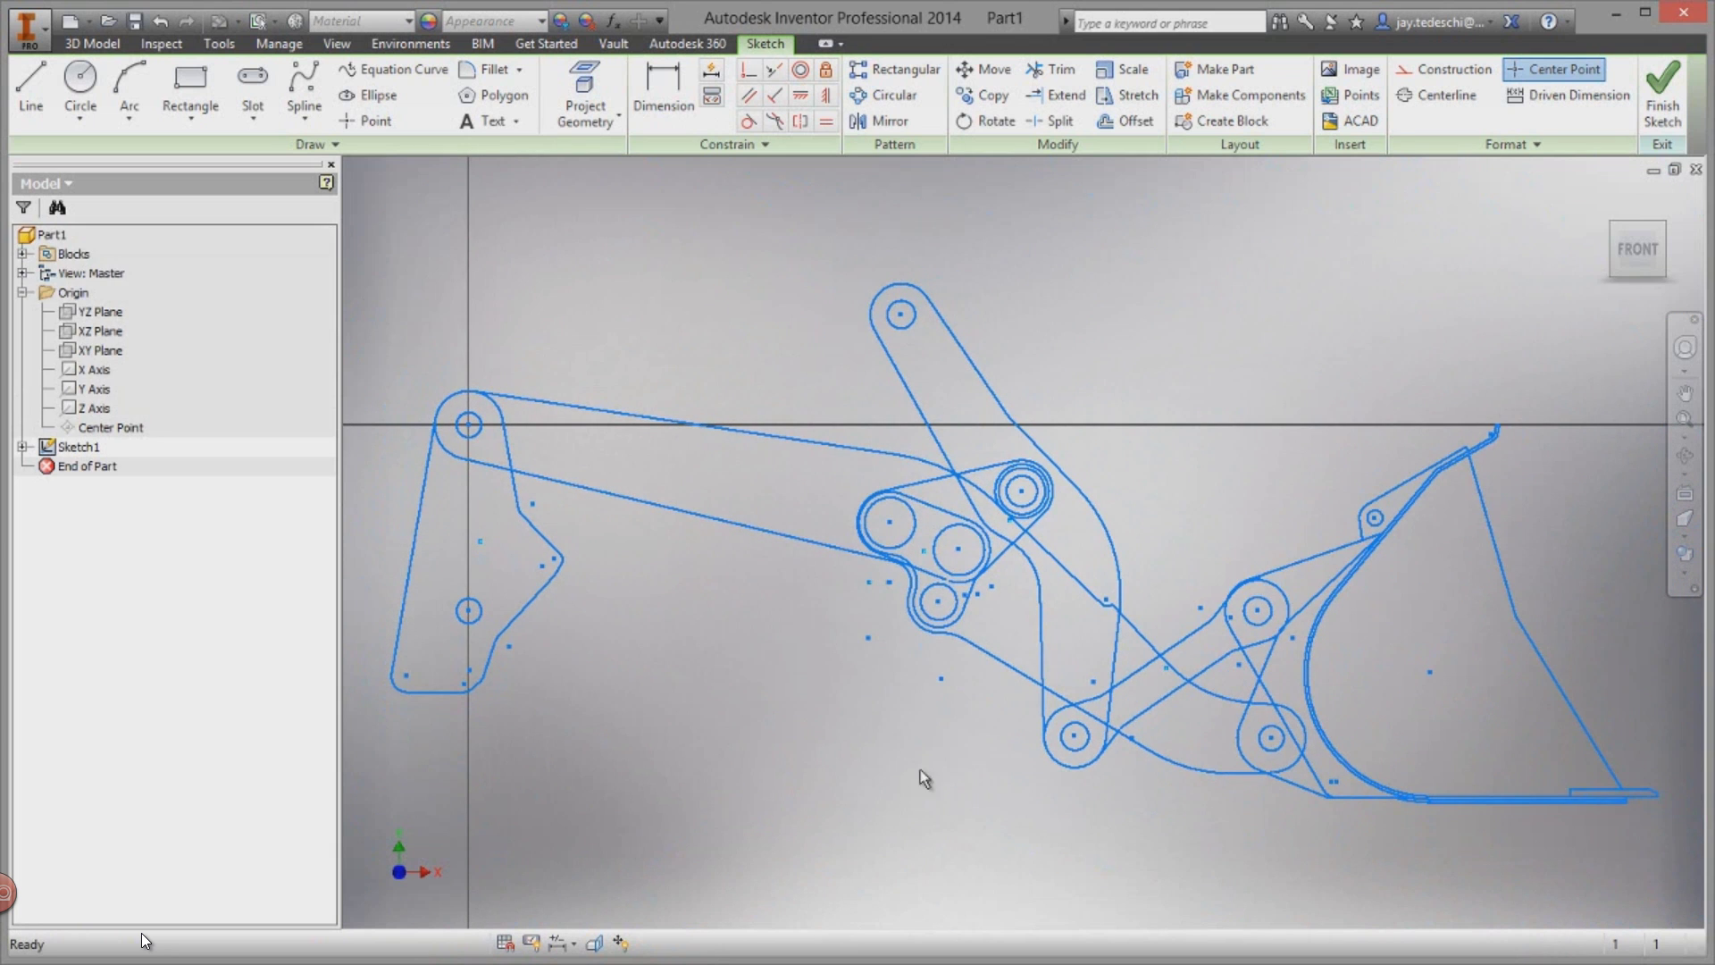
# Step: List Sketch1's PK46 blocks, finish the sketch, and zoom to fit the loader layout
pyautogui.click(21, 445)
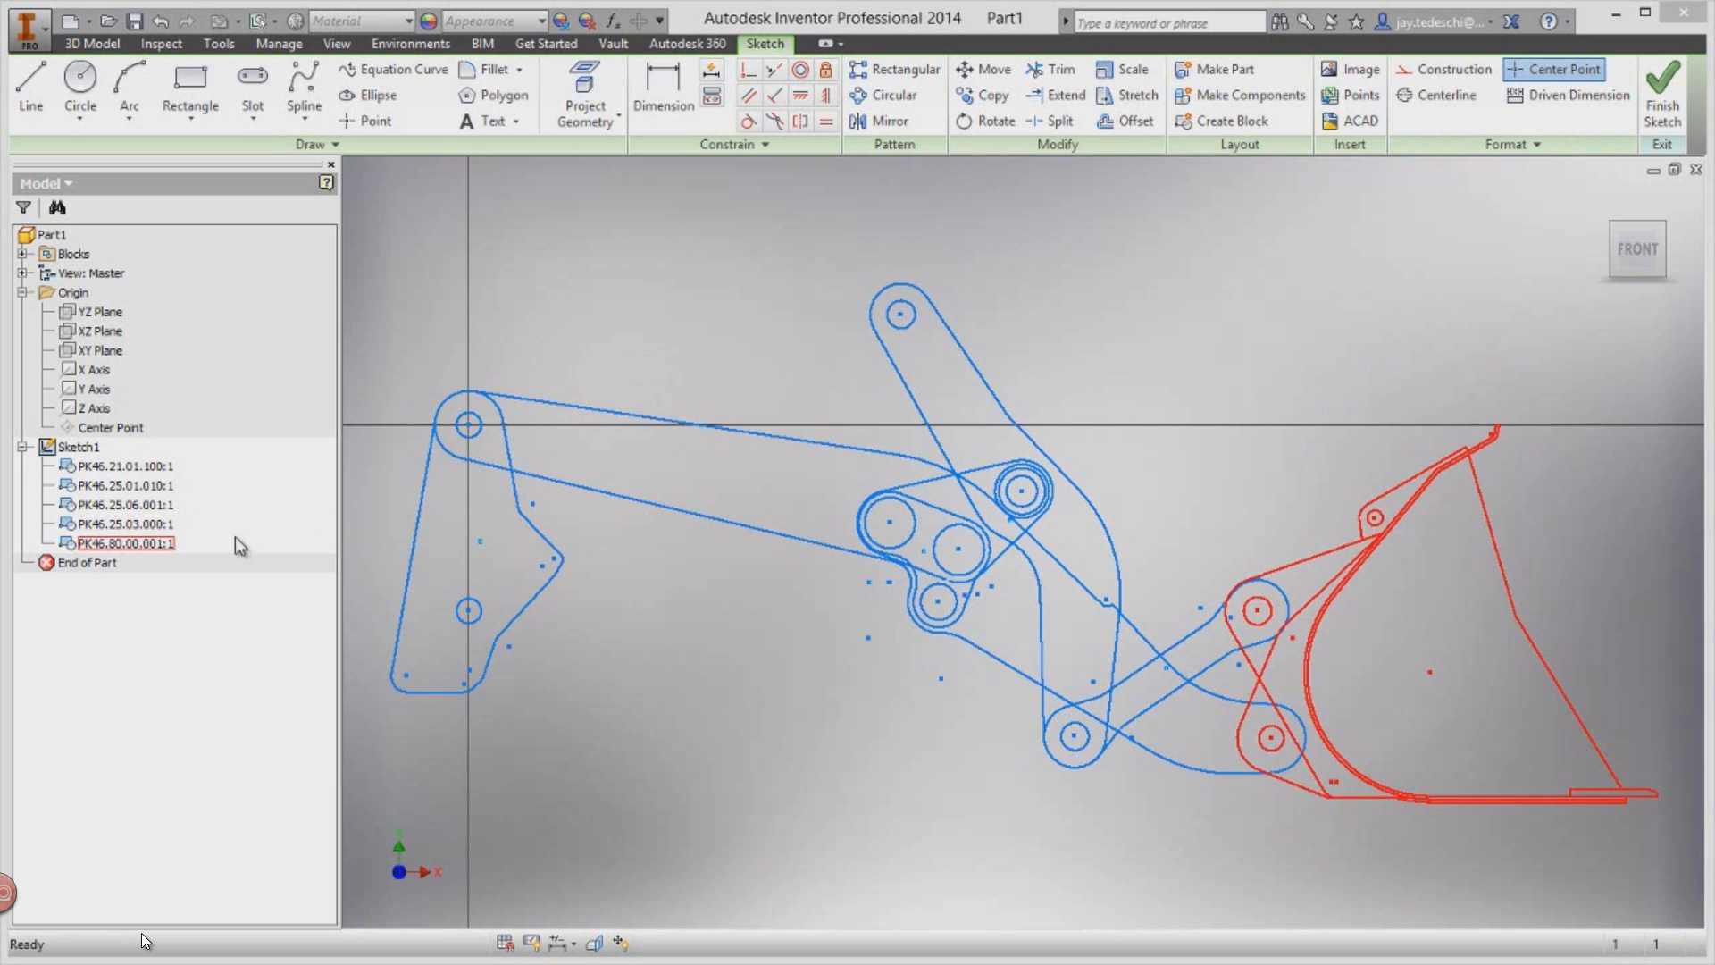
pyautogui.click(1666, 121)
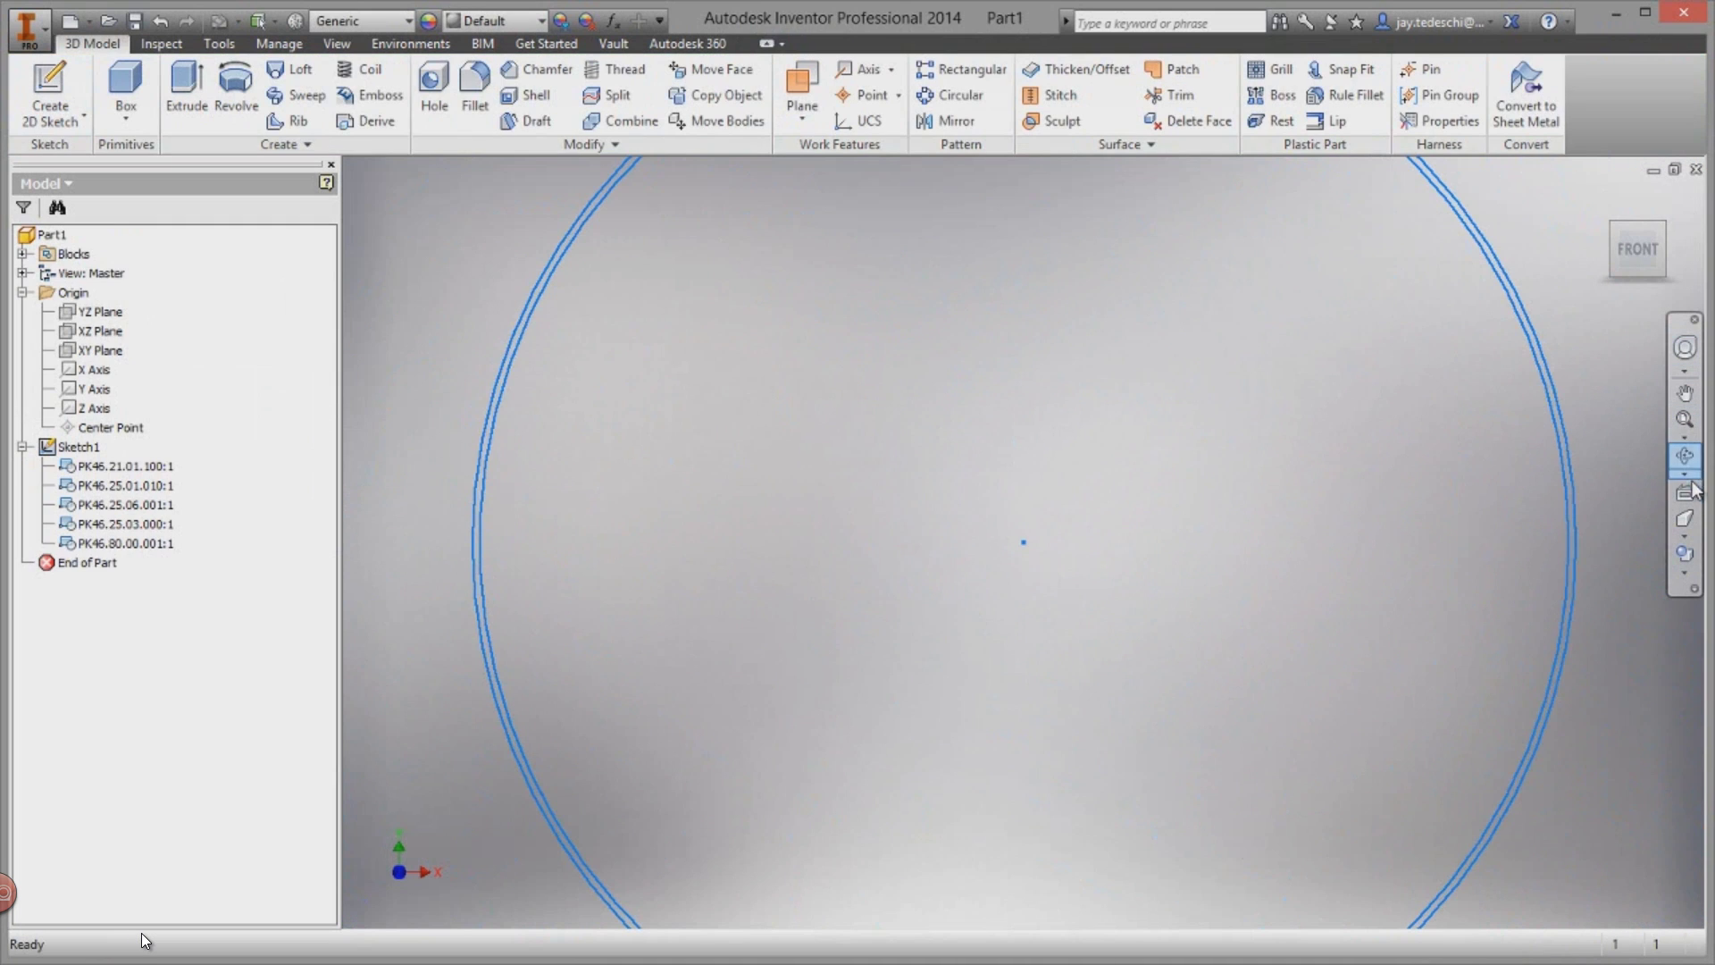
pyautogui.click(1684, 422)
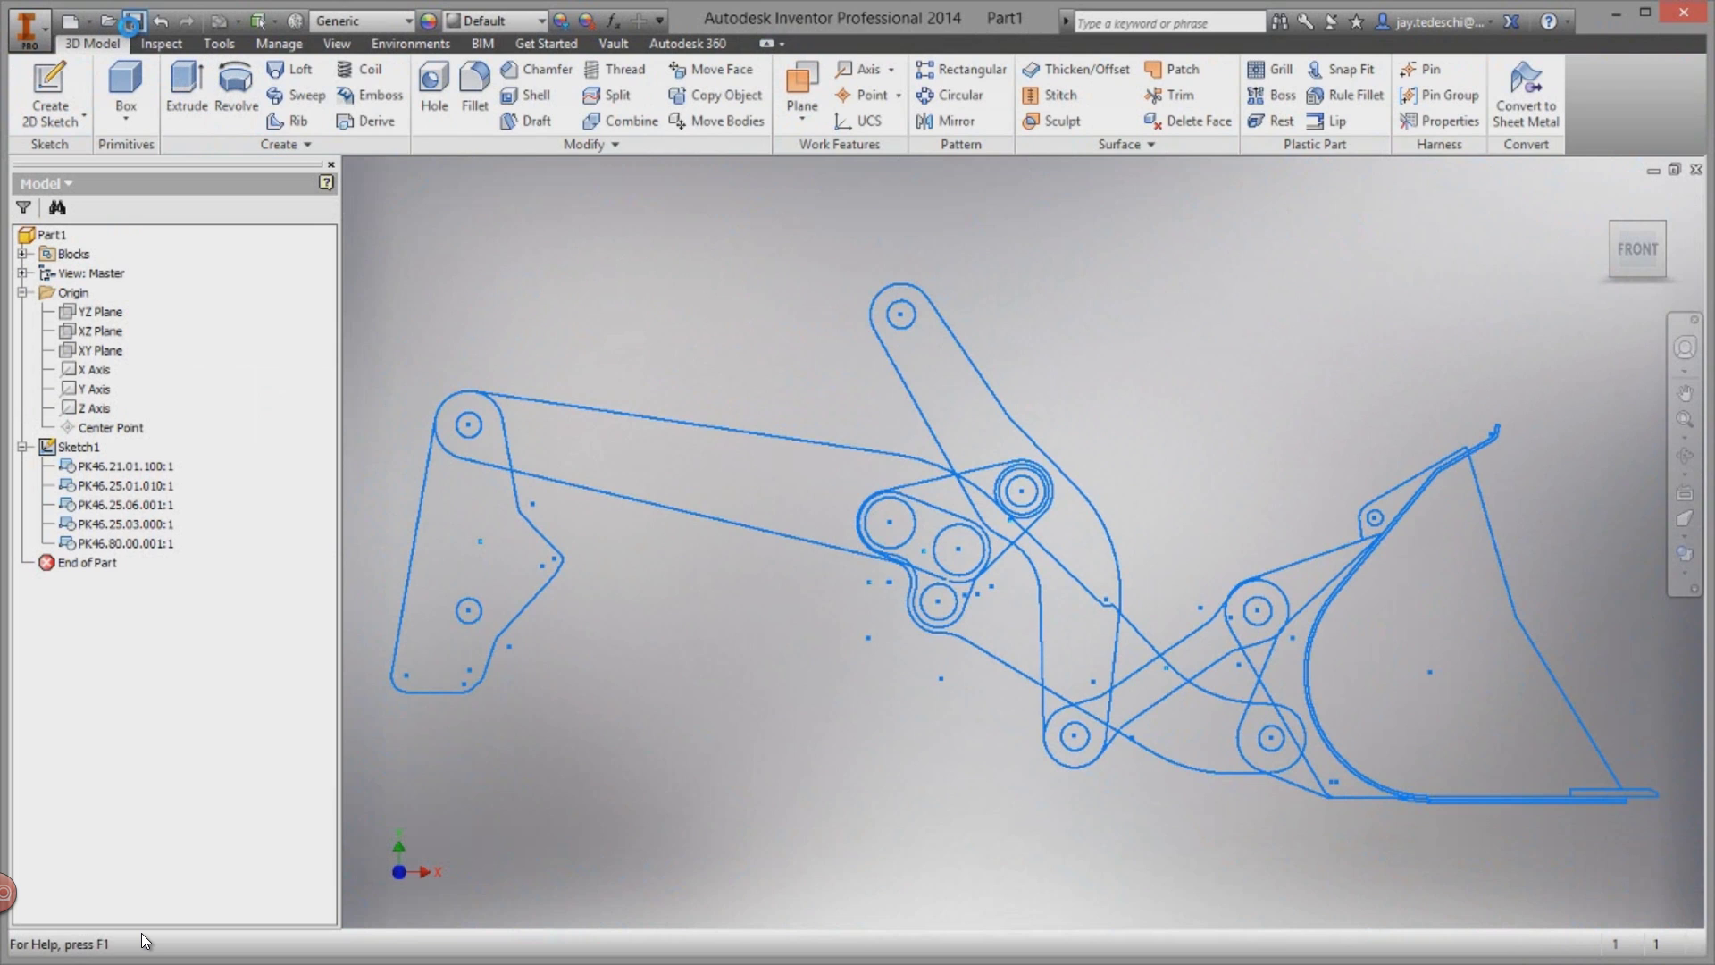
# Step: Save the part as Layout 01.ipt in the Assy, Chassis, Front > Layout folder
pyautogui.click(135, 21)
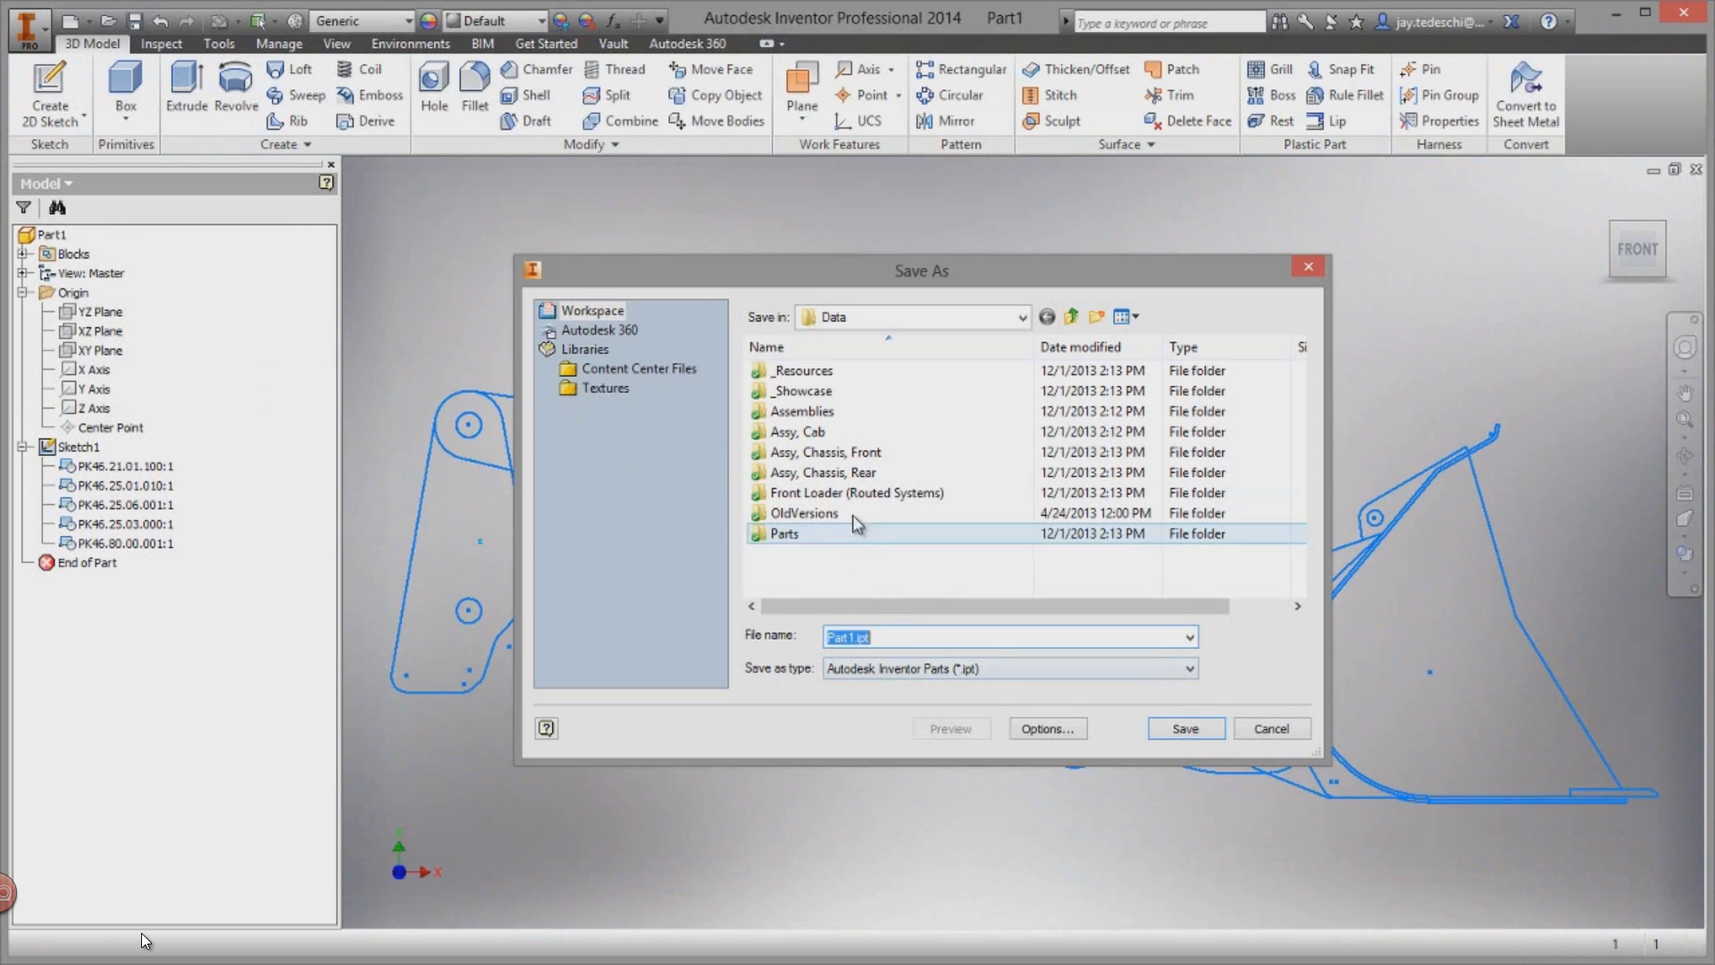
pyautogui.doubleClick(850, 454)
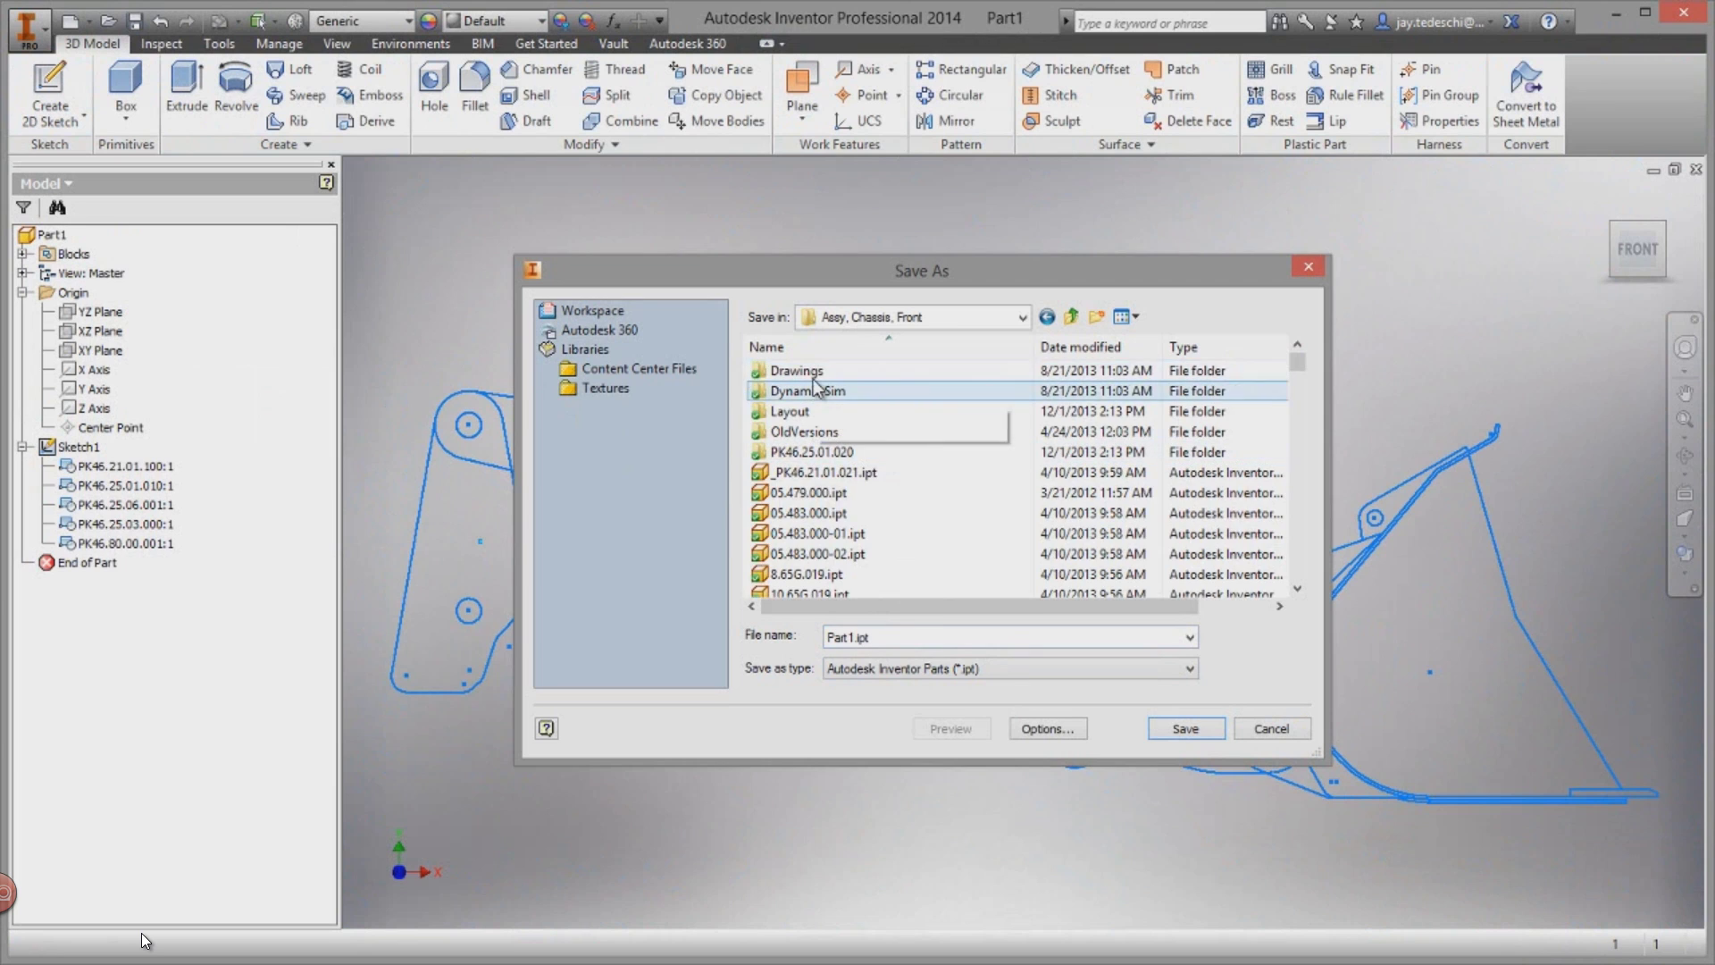
pyautogui.doubleClick(808, 408)
pyautogui.click(805, 390)
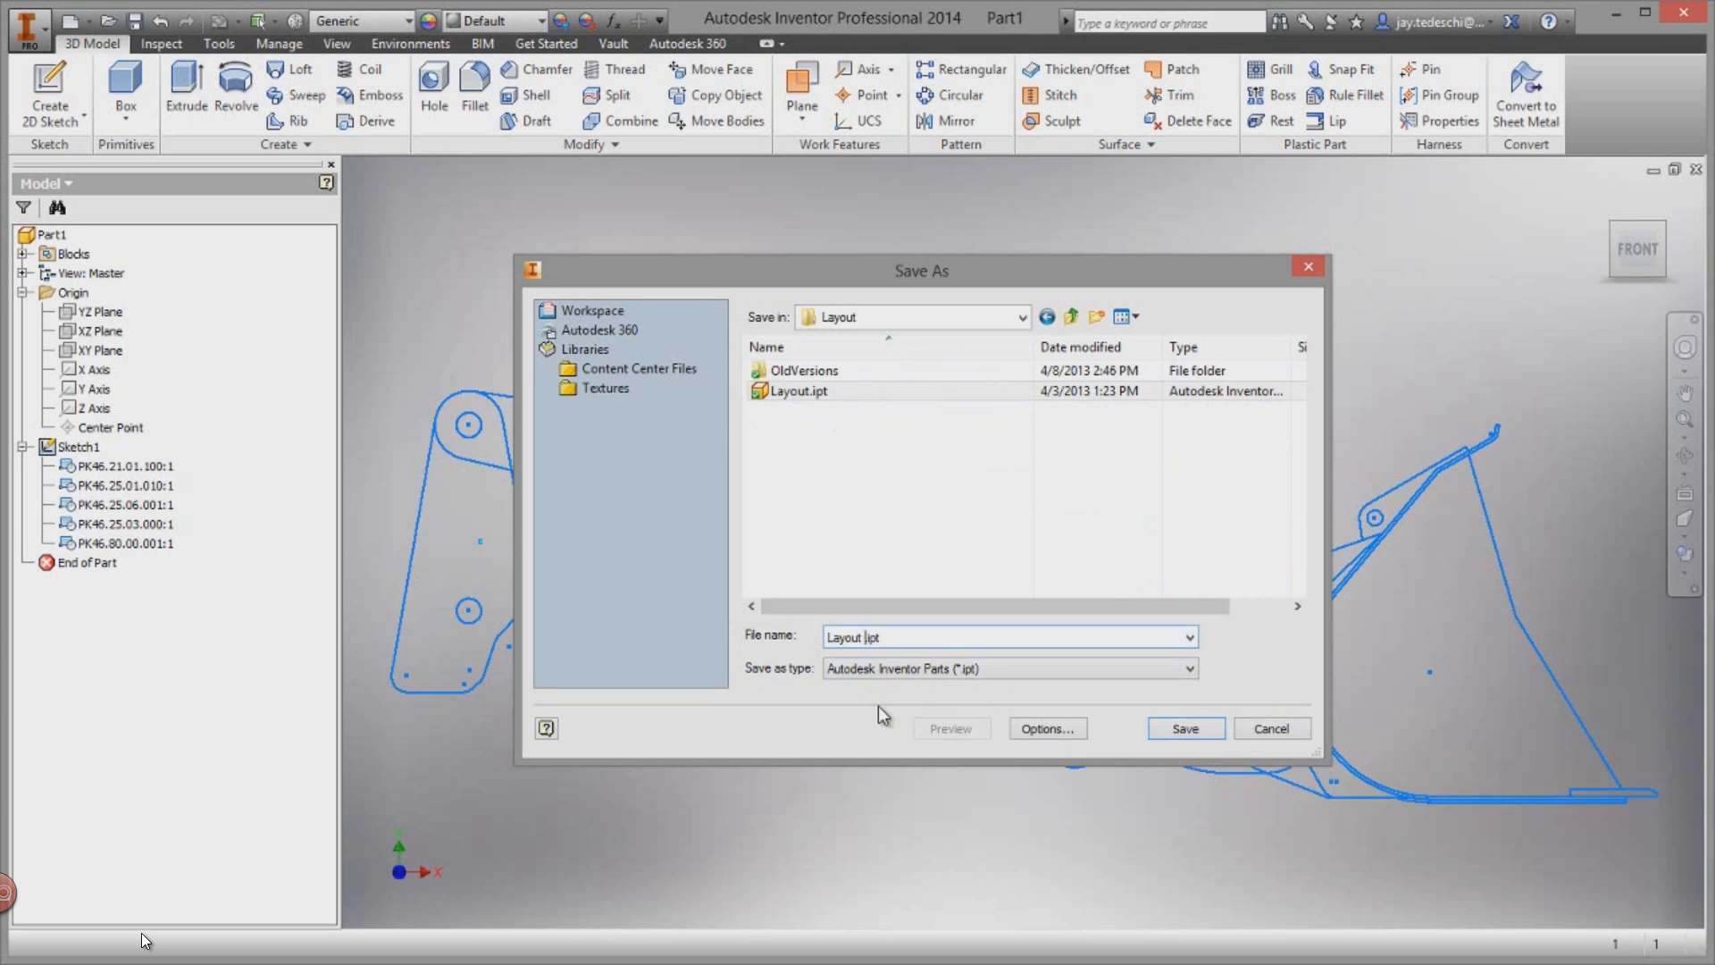
pyautogui.write('01')
pyautogui.click(1187, 730)
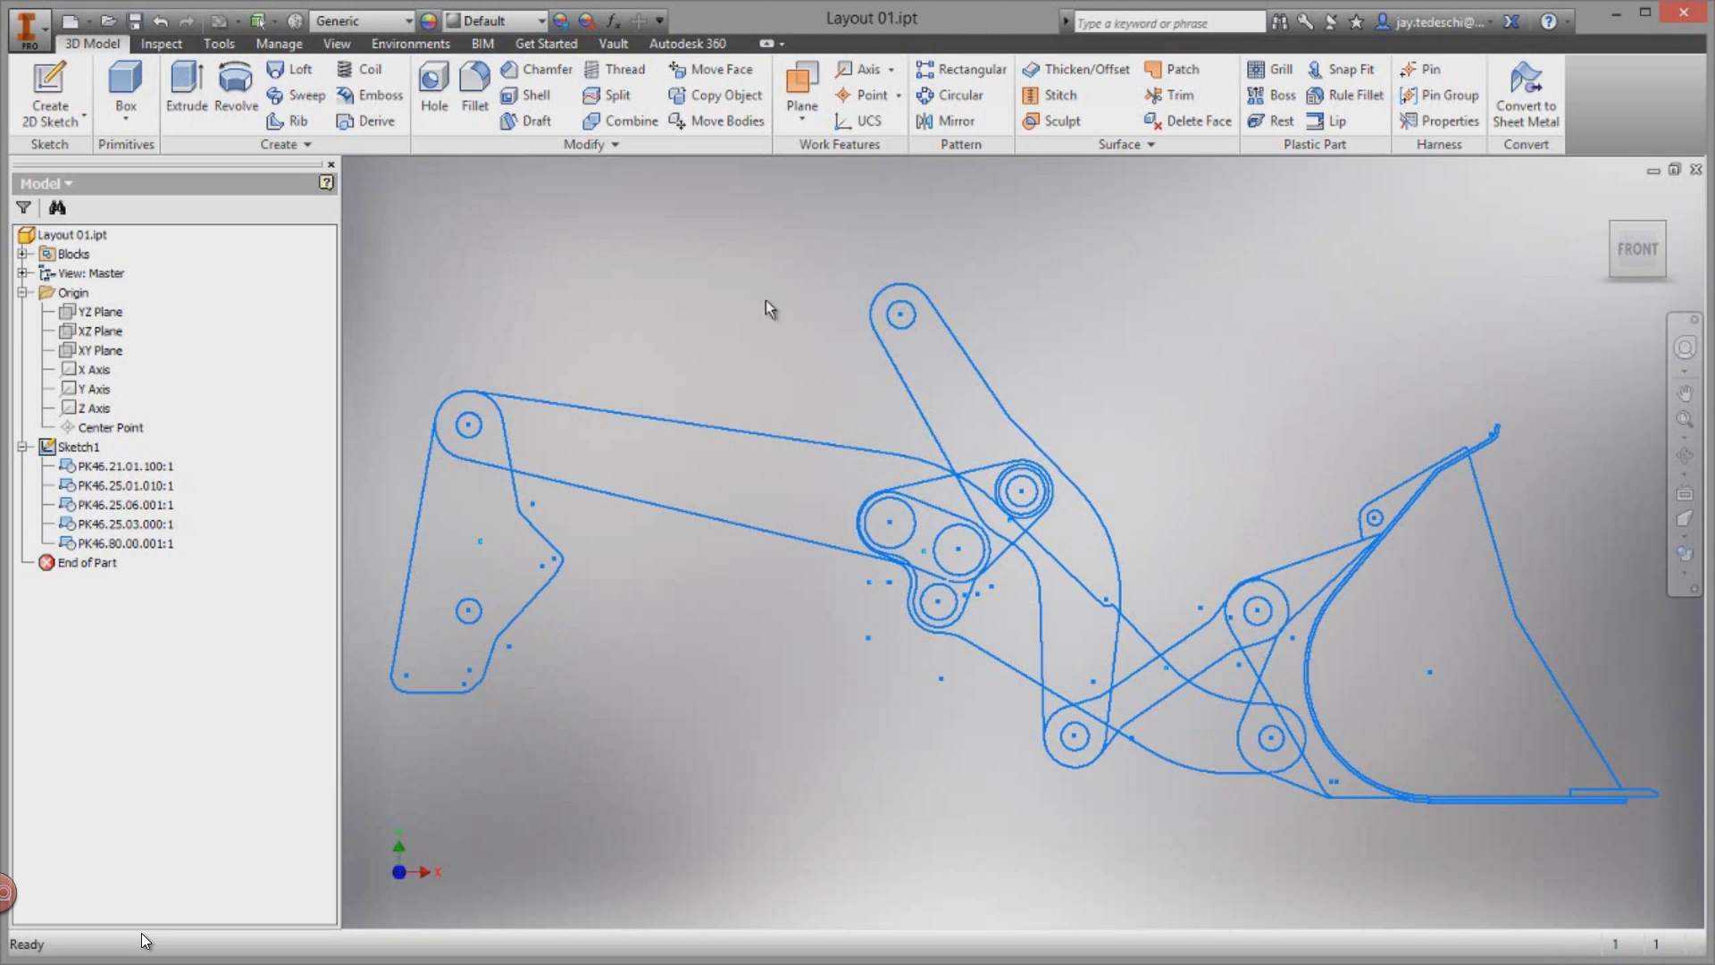
# Step: Reopen Sketch1 for editing from its right-click menu
pyautogui.click(77, 447)
pyautogui.rightClick(94, 453)
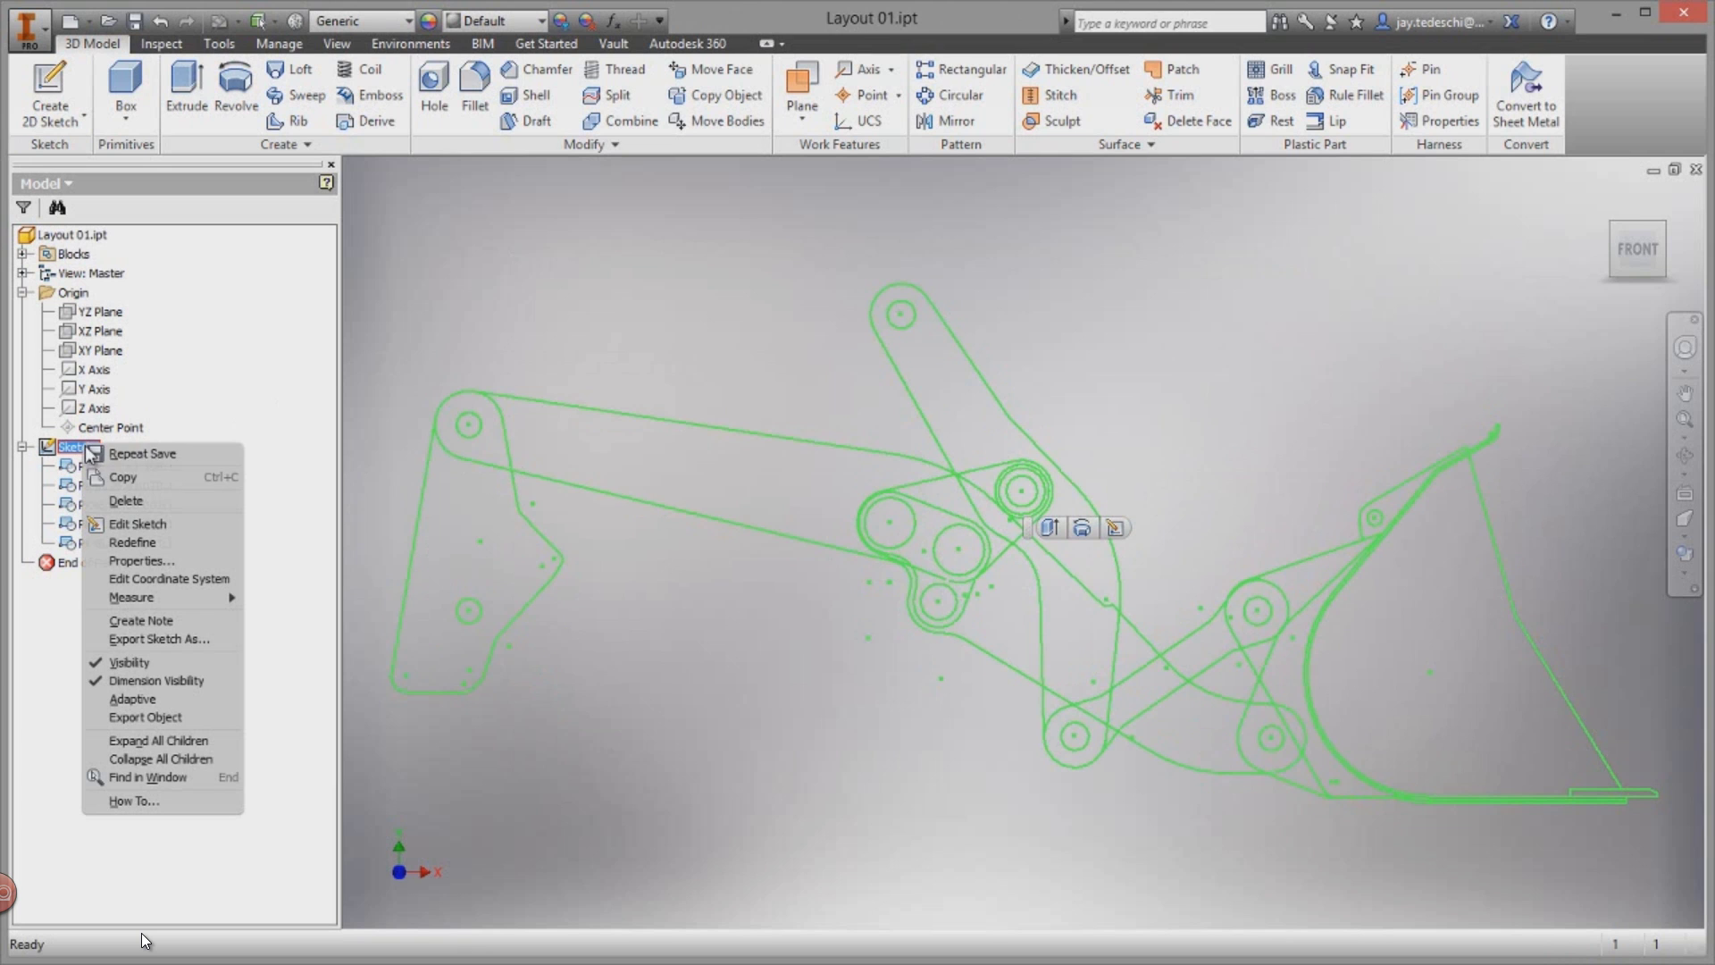
pyautogui.click(141, 524)
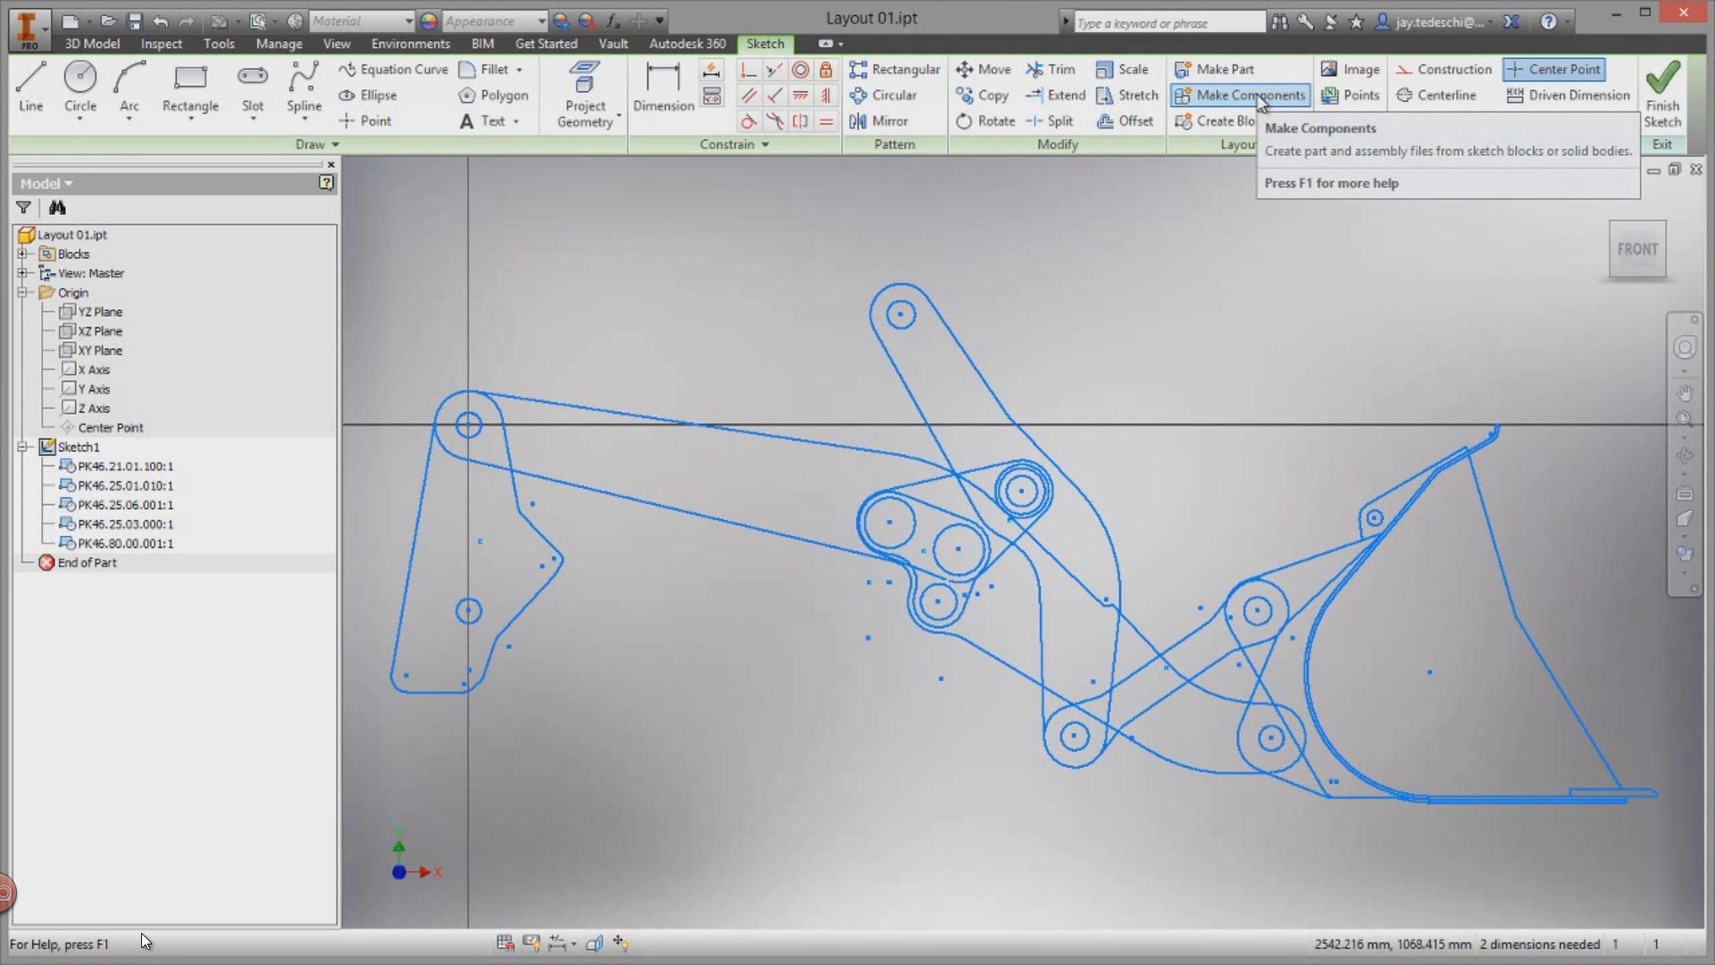
pyautogui.moveTo(1247, 95)
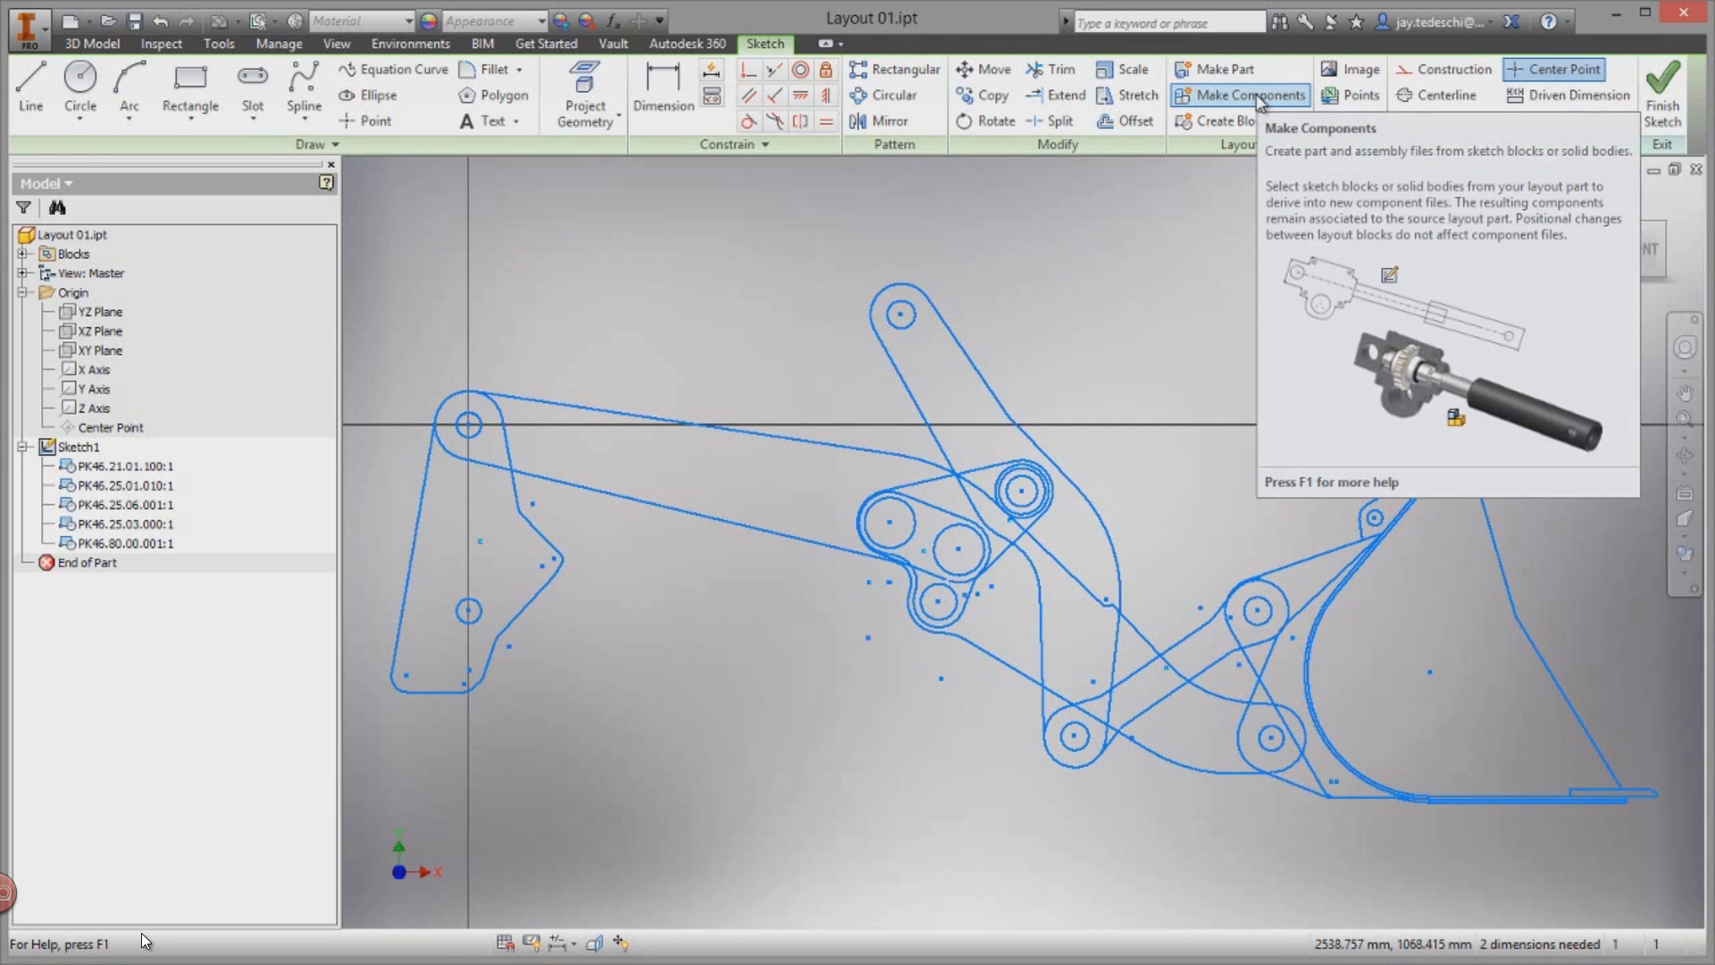
# Step: Start Make Components and set the target assembly to a new Layout 01.iam file
pyautogui.click(1260, 96)
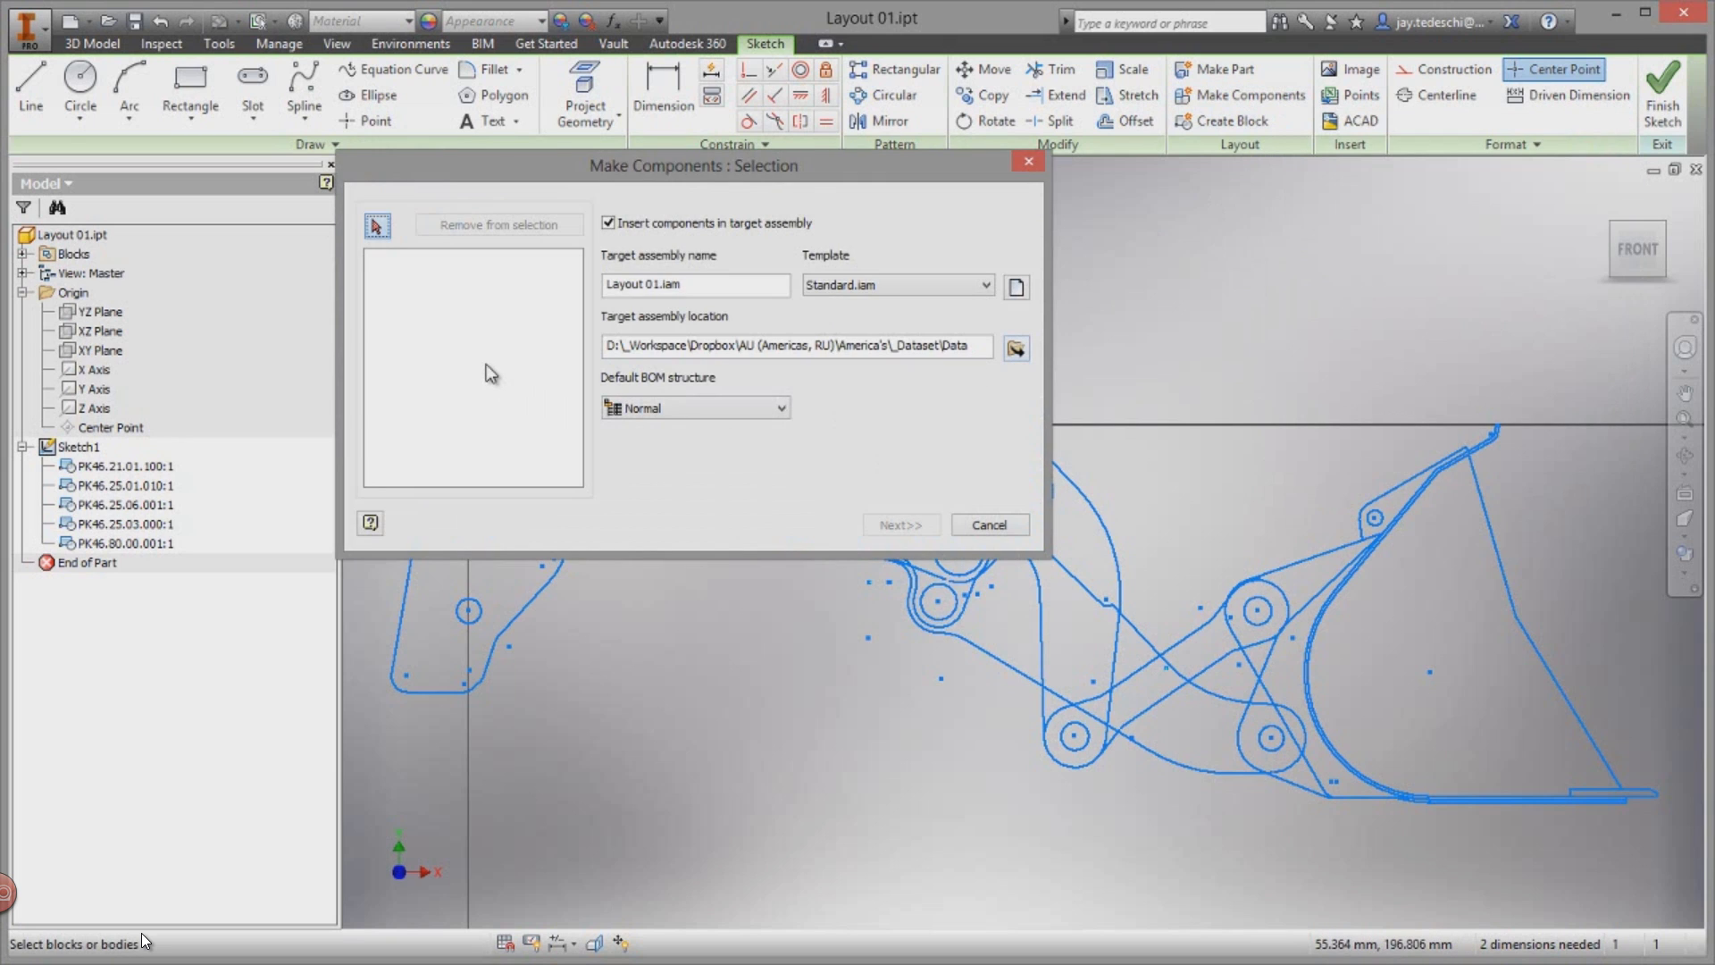
pyautogui.click(1017, 348)
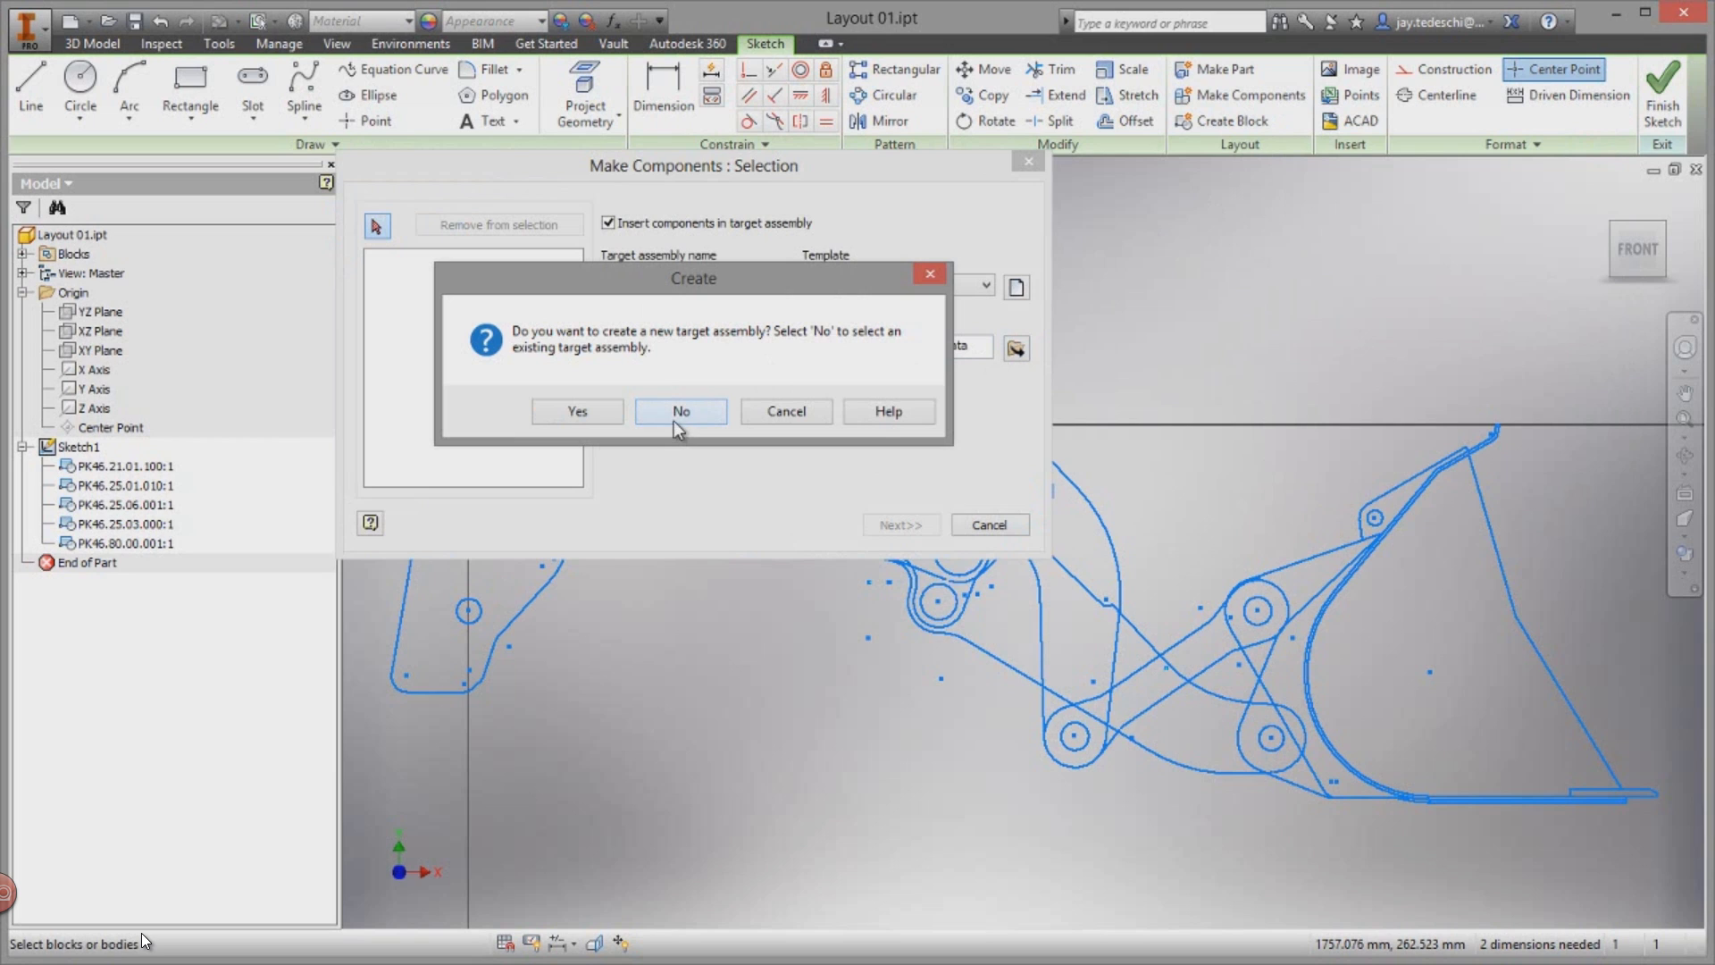
pyautogui.click(578, 412)
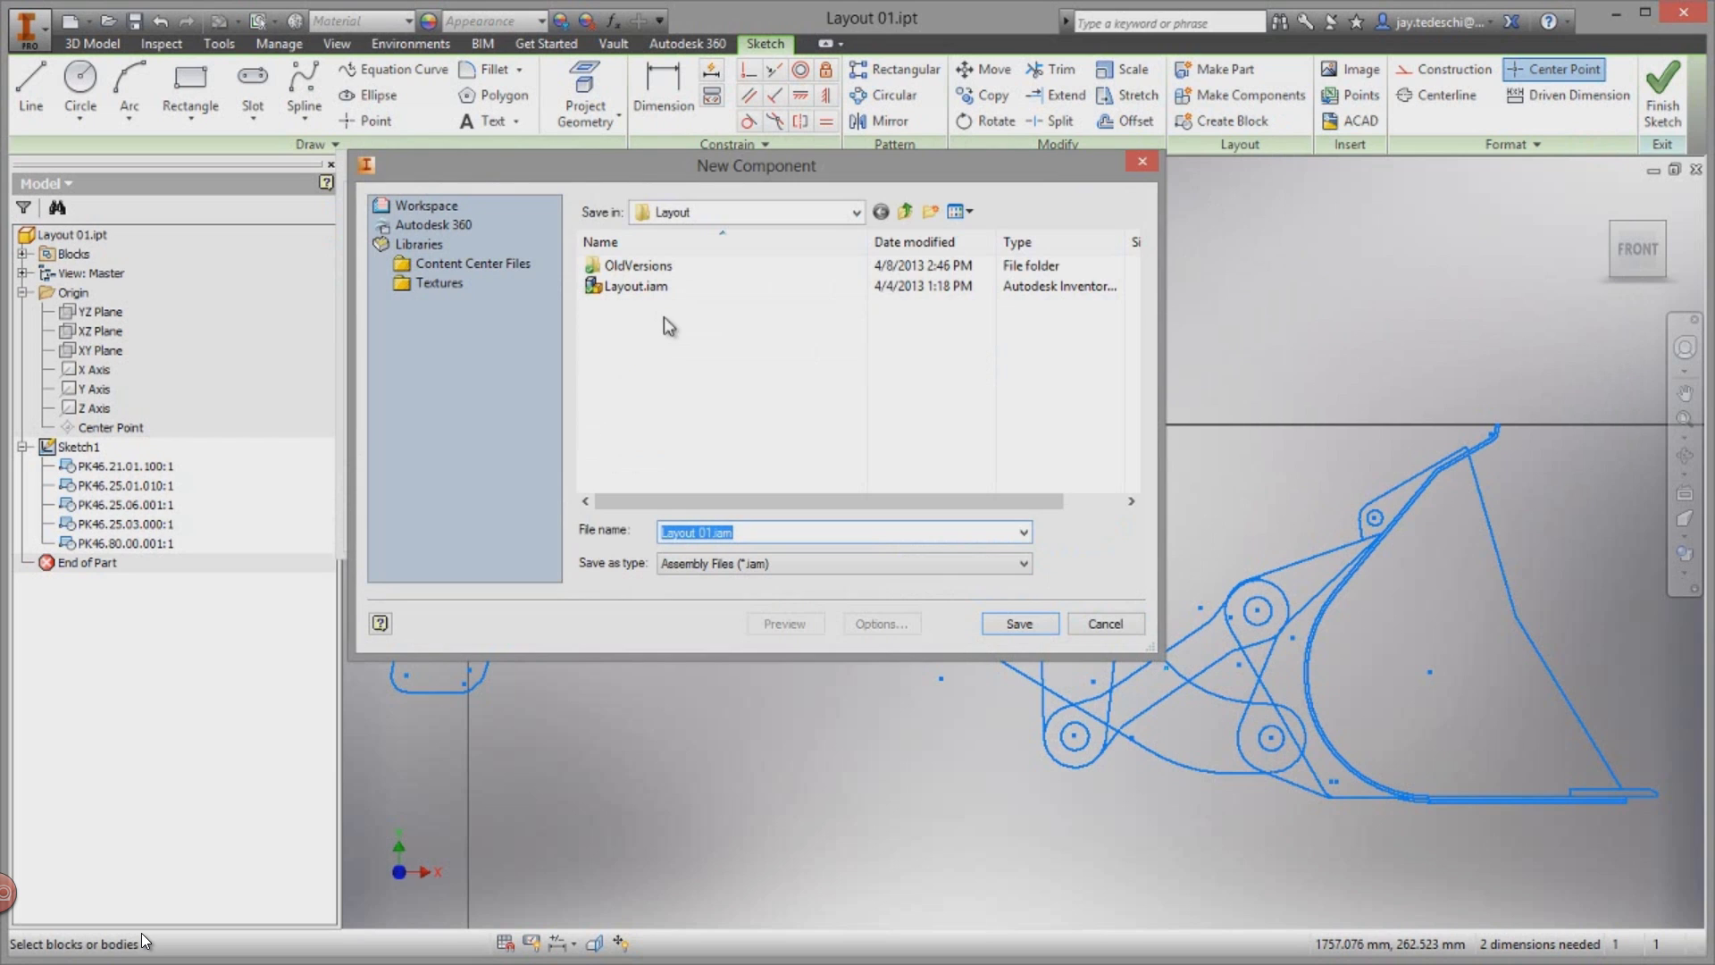
pyautogui.click(648, 287)
pyautogui.click(699, 534)
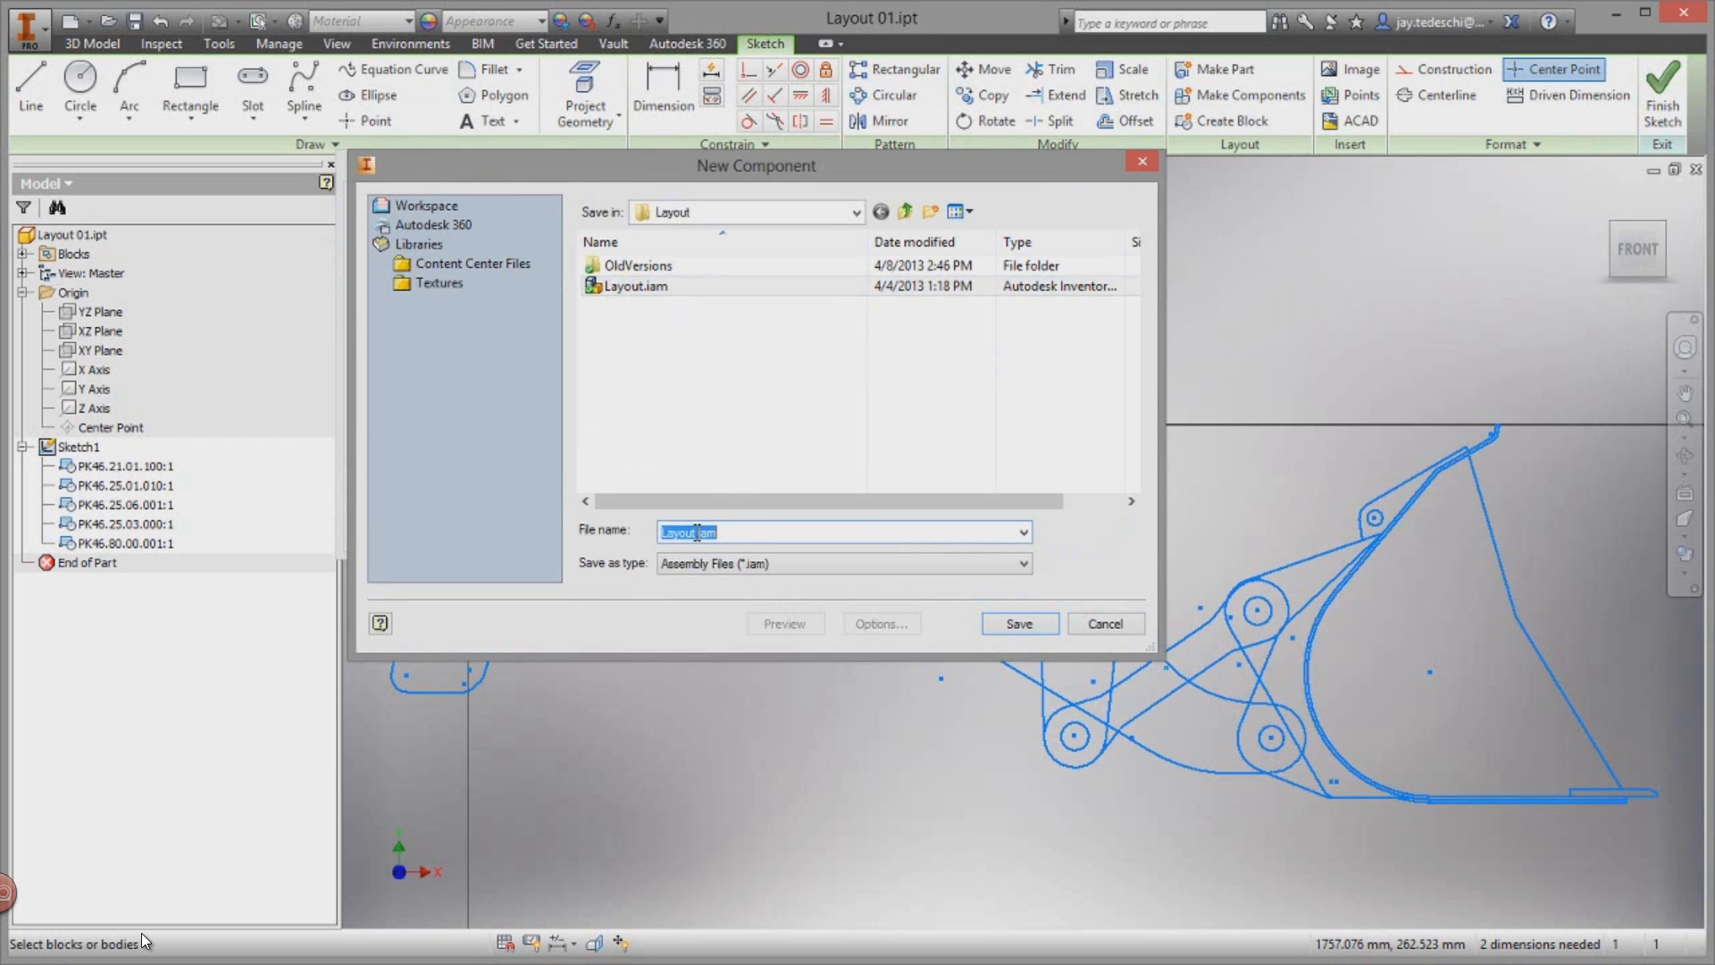
pyautogui.write('01')
pyautogui.click(1011, 625)
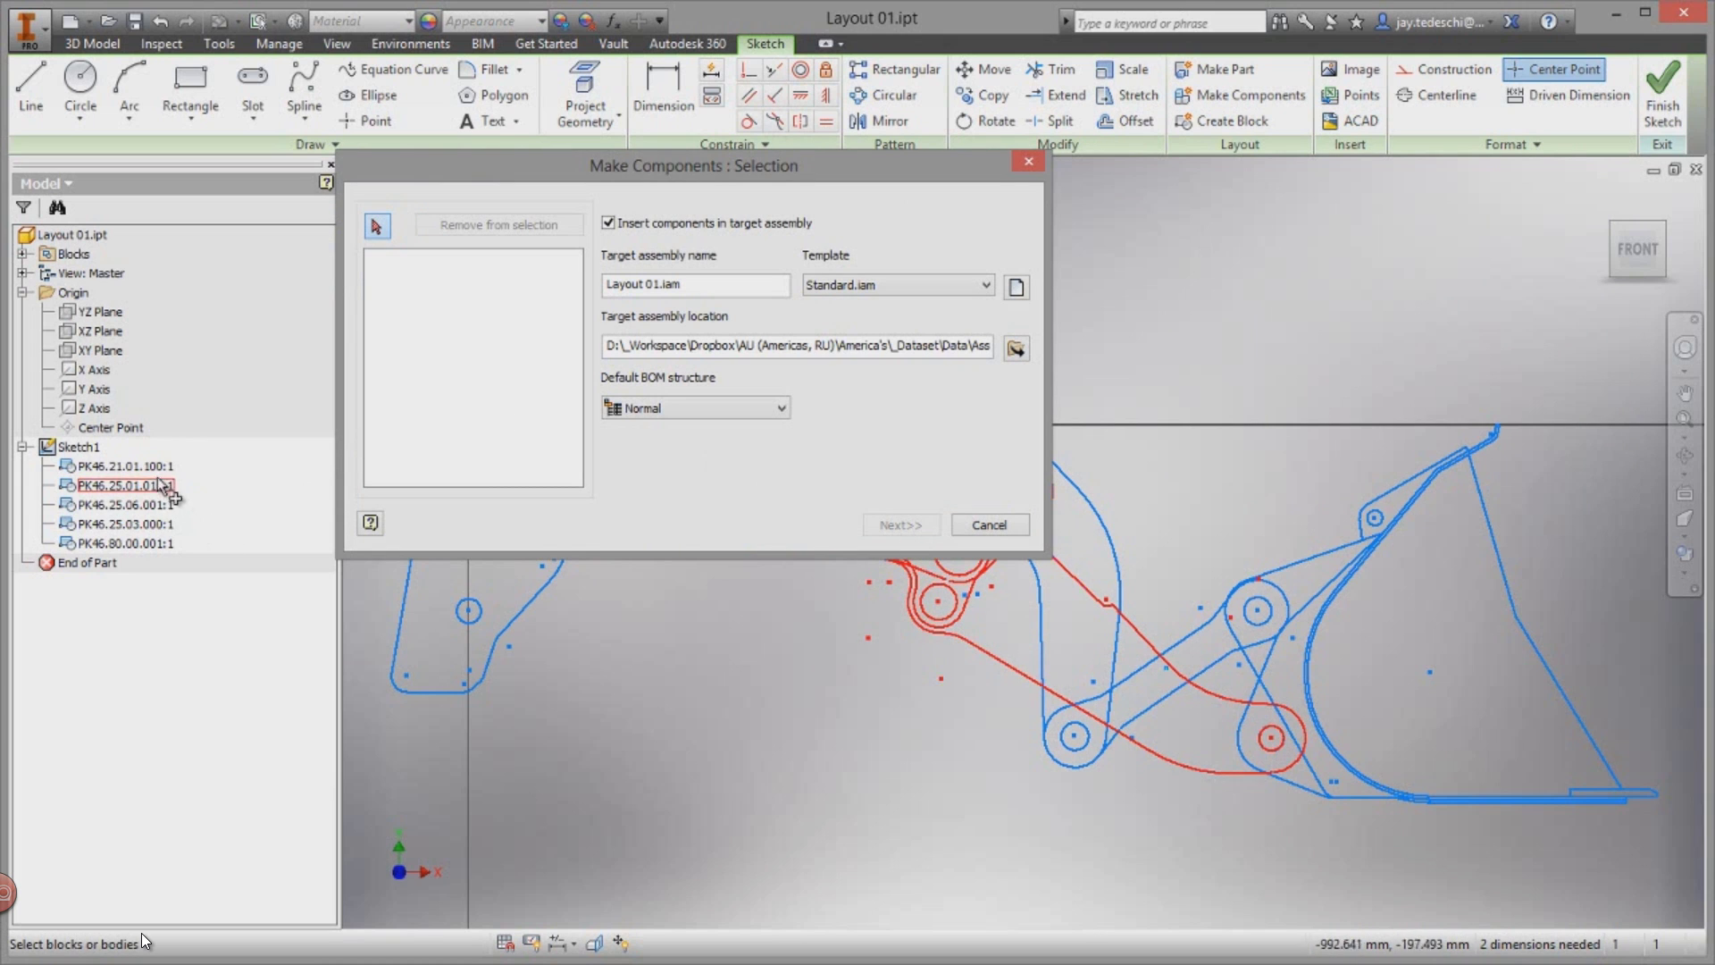
# Step: Select all five PK46 blocks, starting with PK46.21.01.100, and proceed to component settings
pyautogui.click(127, 464)
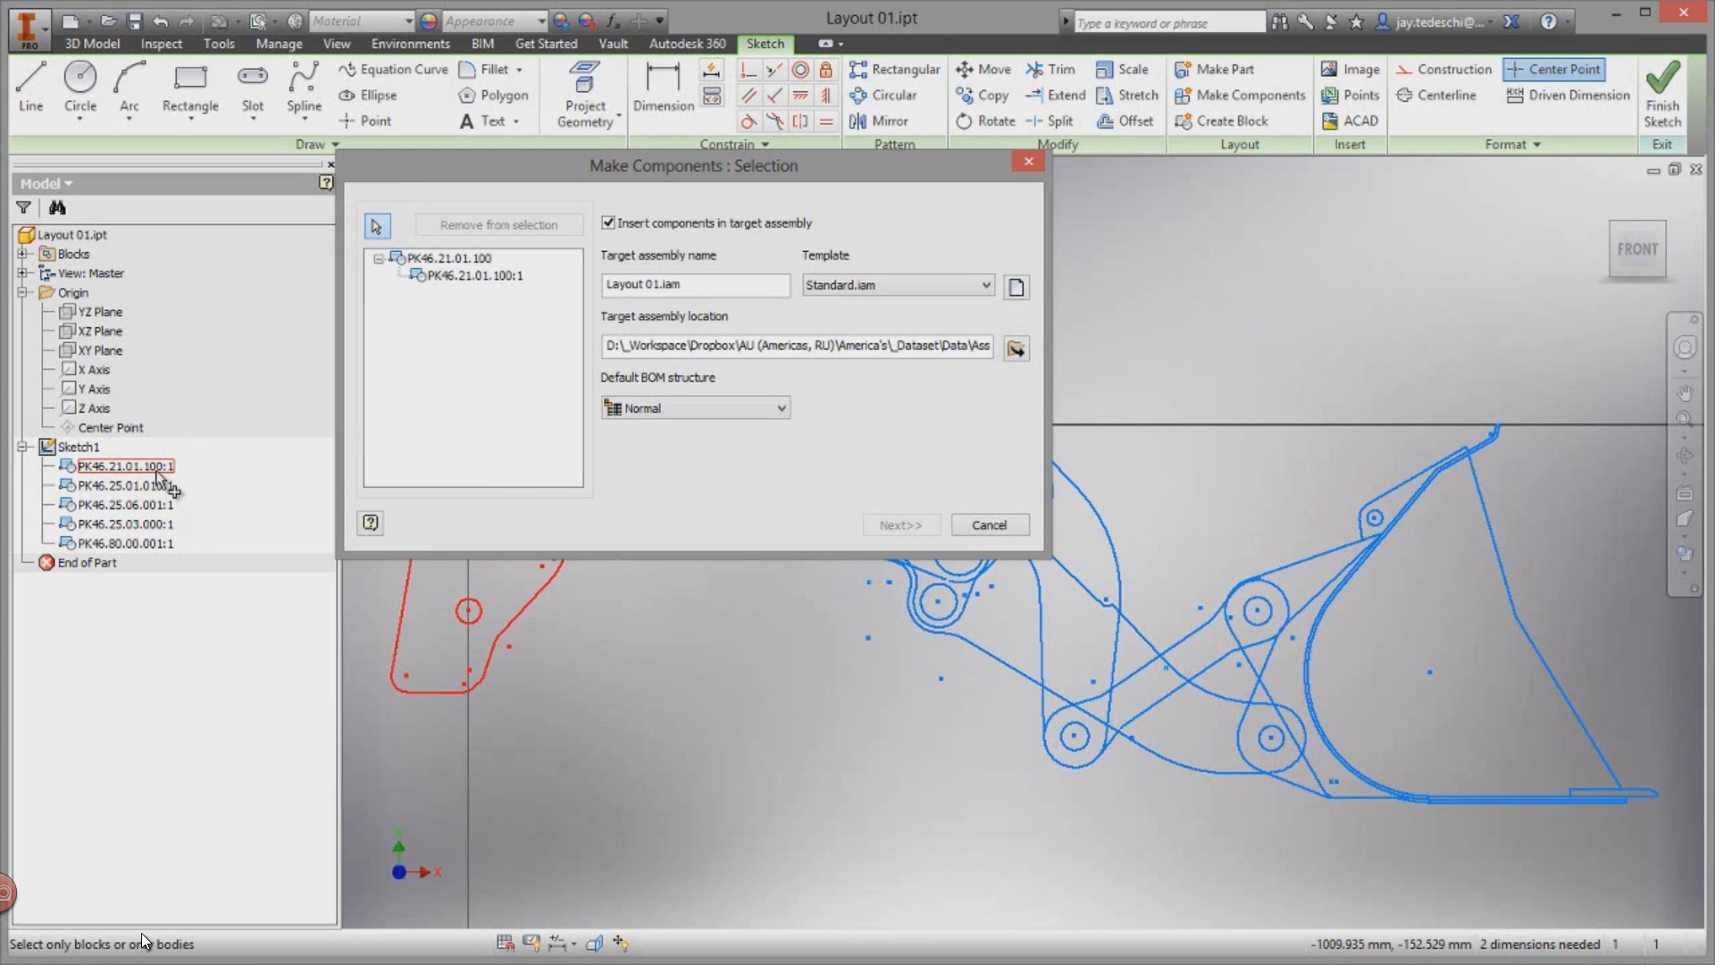
pyautogui.keyDown('shift'); pyautogui.click(160, 543); pyautogui.keyUp('shift')
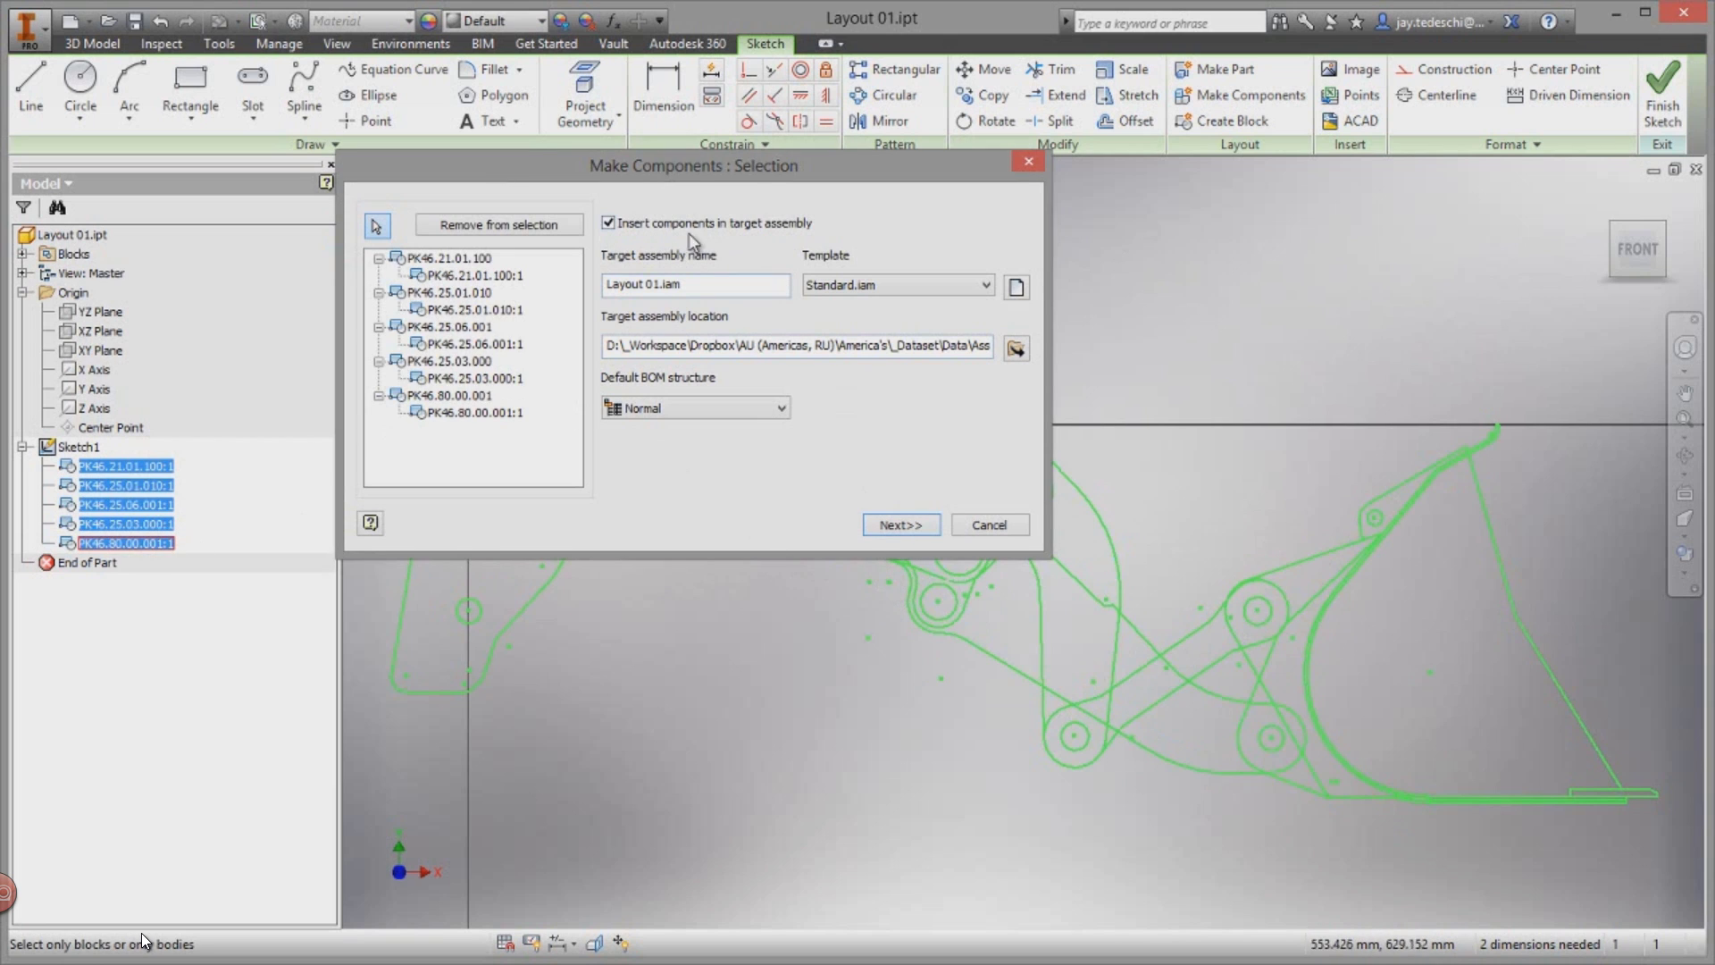
pyautogui.click(900, 523)
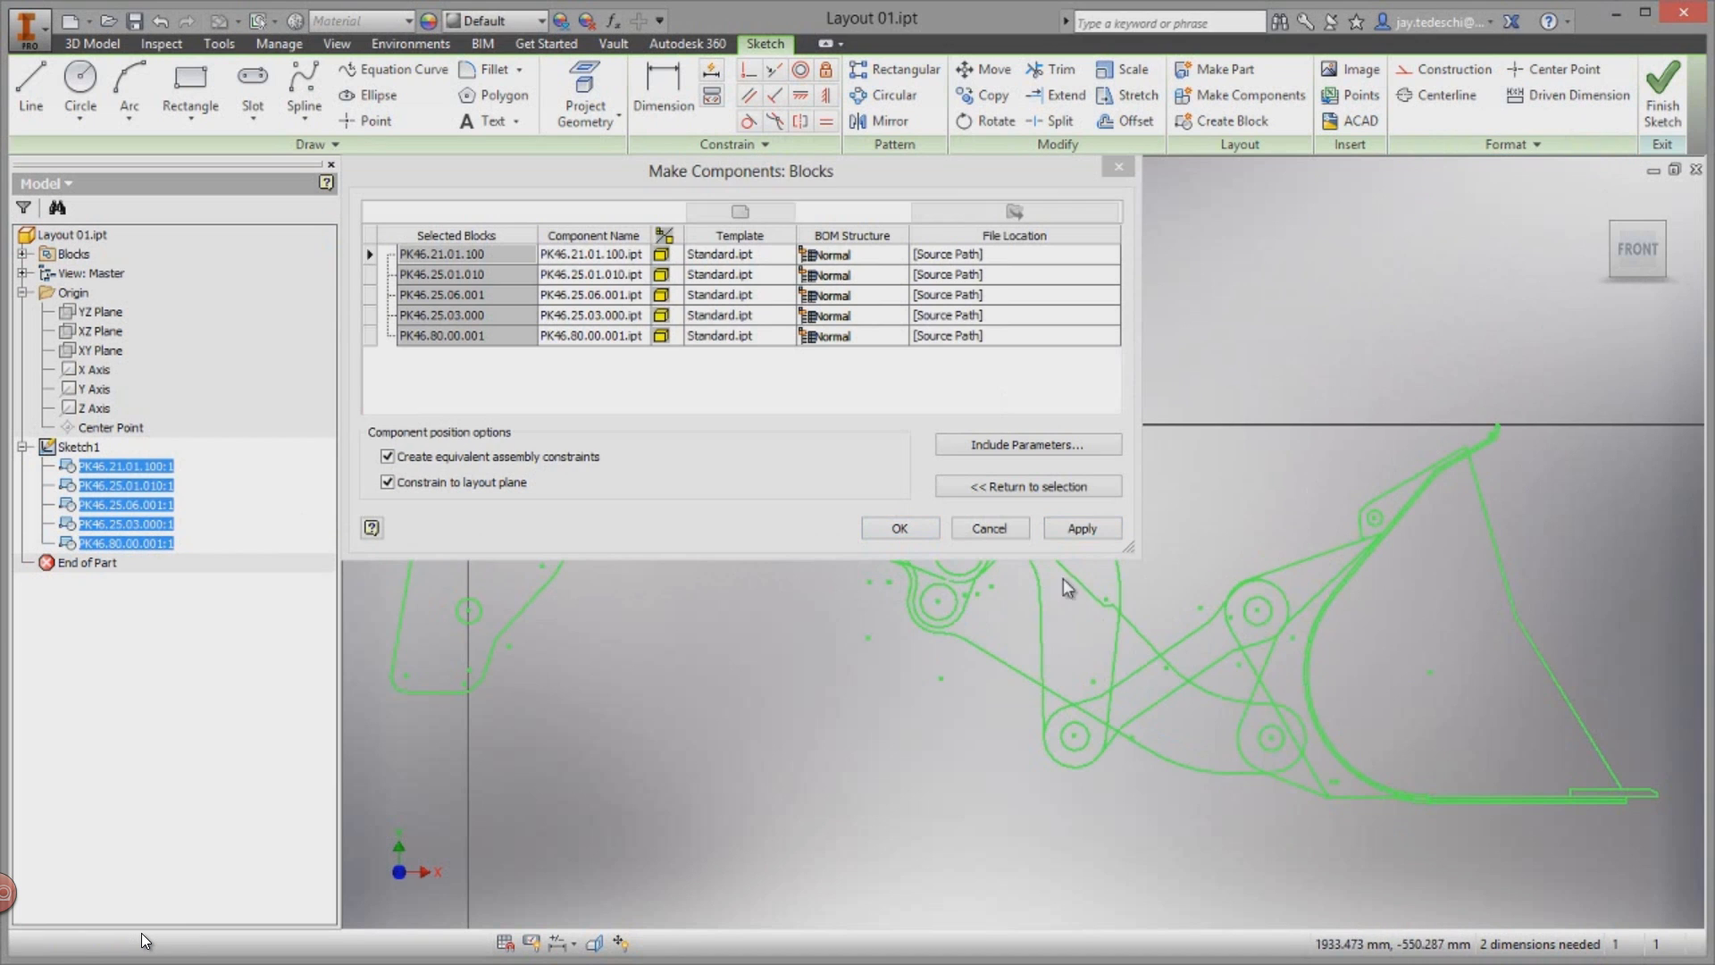
# Step: Create the five PK46 components, then view Layout 01.iam zoomed to fit
pyautogui.click(1080, 531)
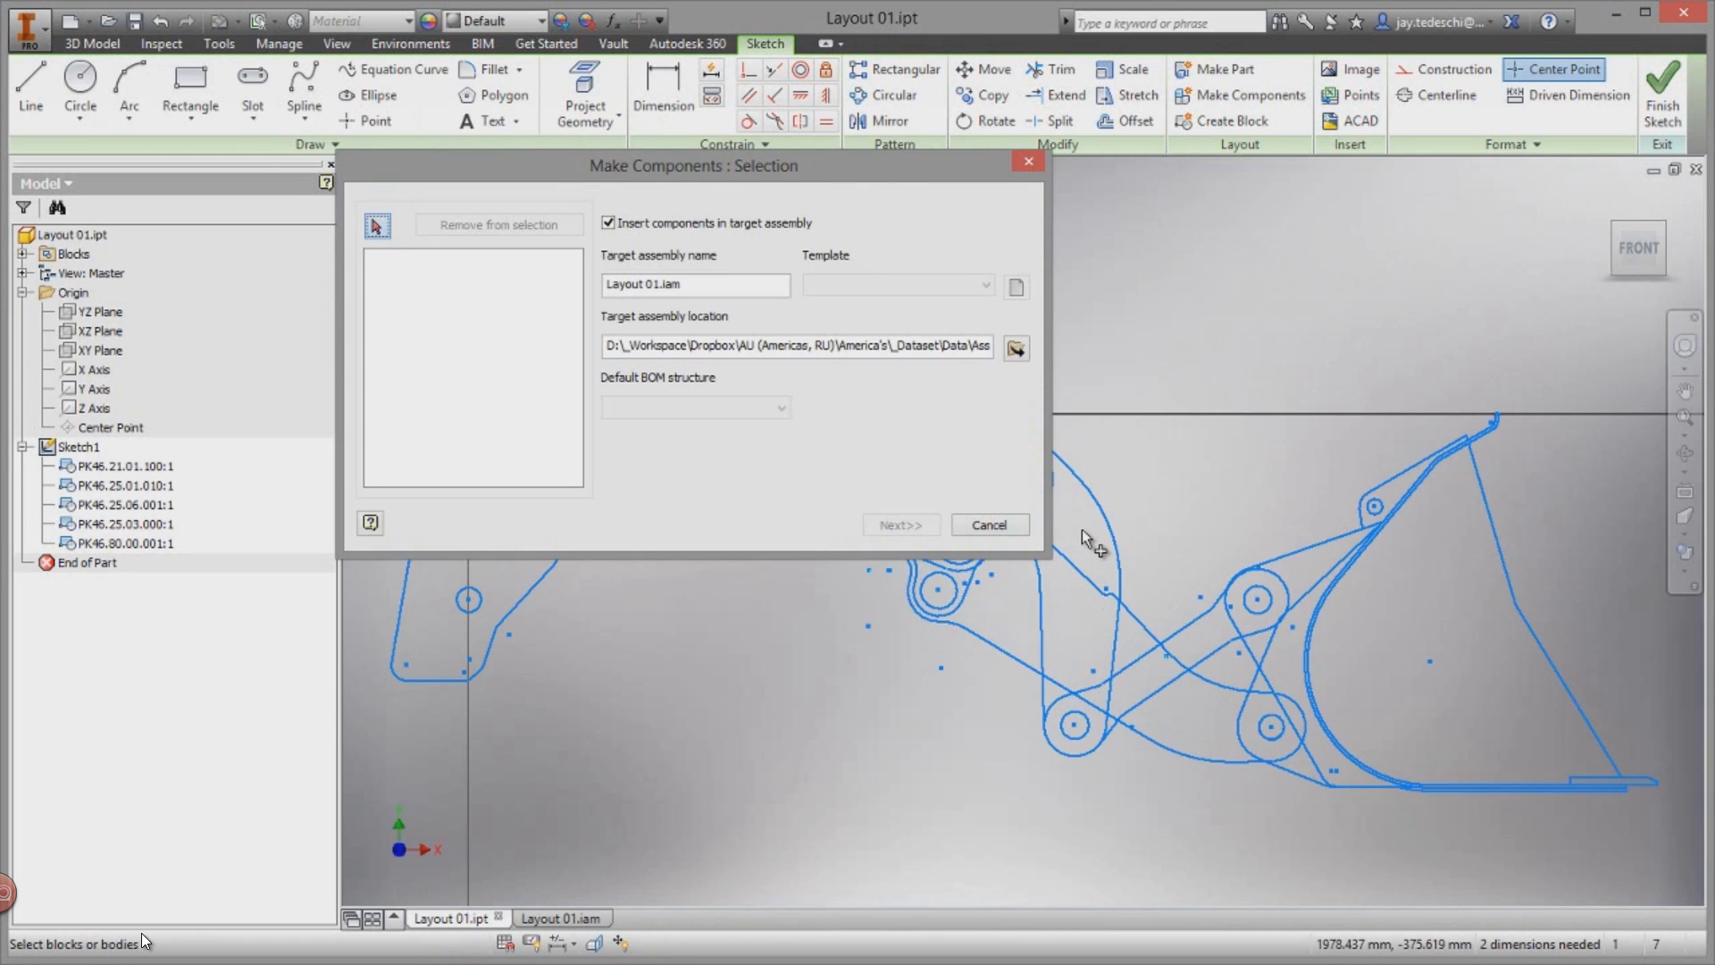
pyautogui.click(999, 525)
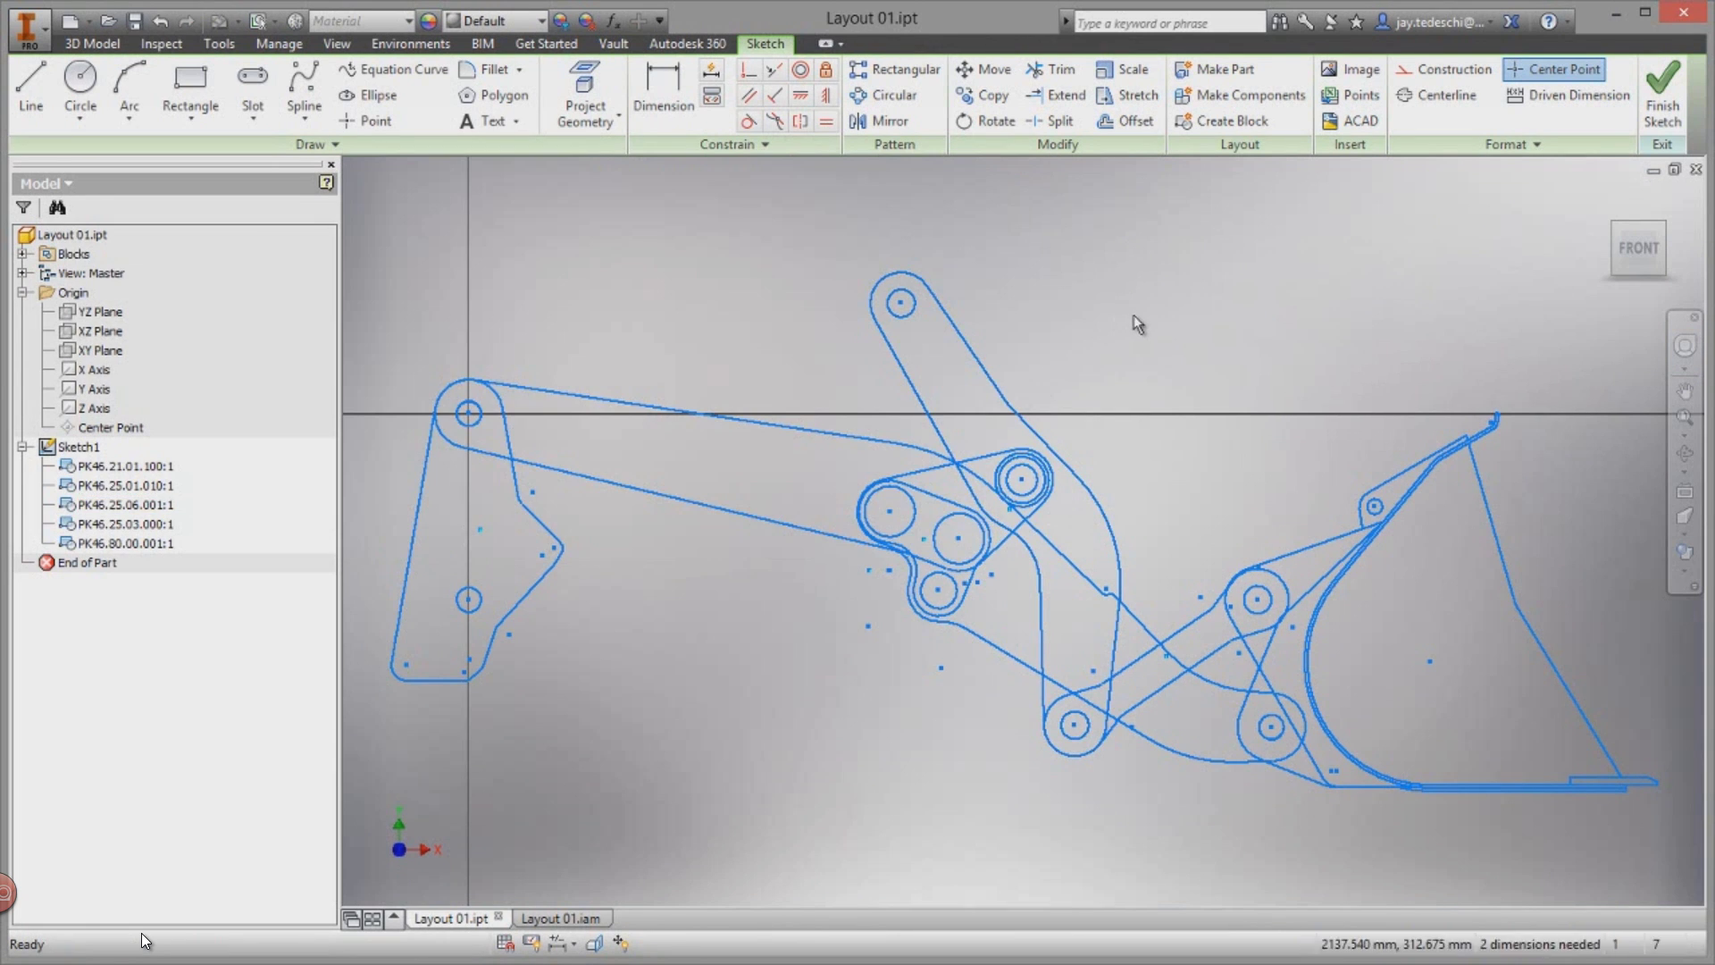
pyautogui.click(560, 919)
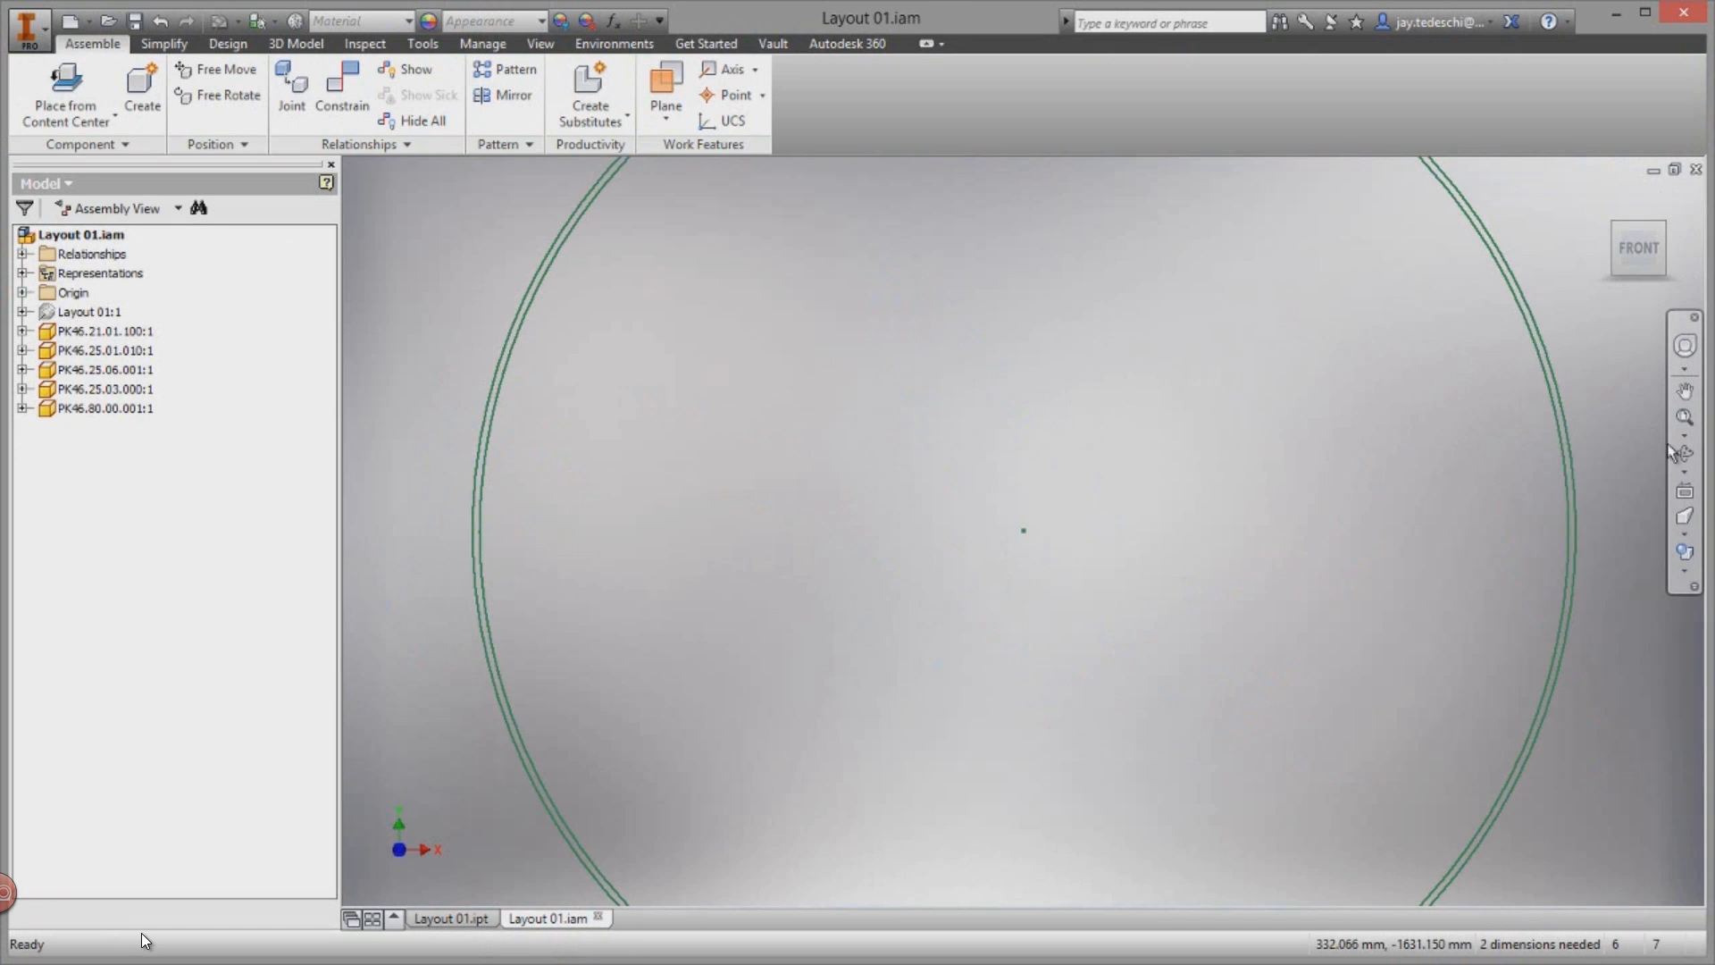
pyautogui.click(1685, 417)
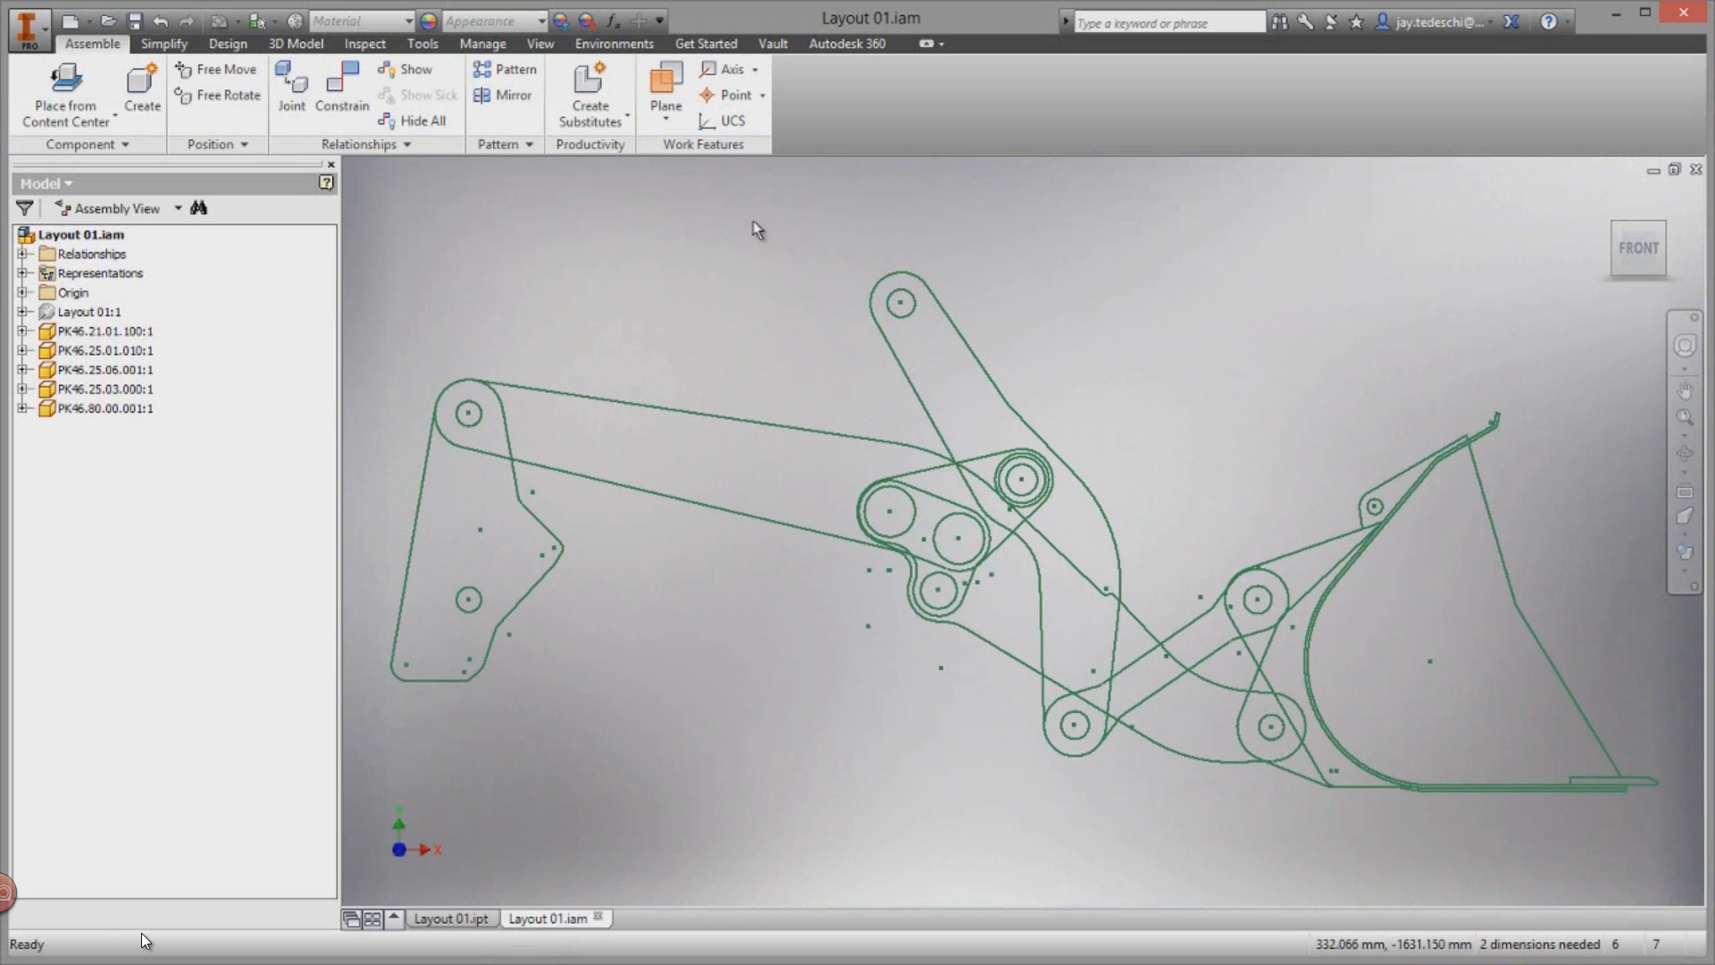
# Step: Ground the PK46.21.01.100:1 frame component
pyautogui.click(130, 335)
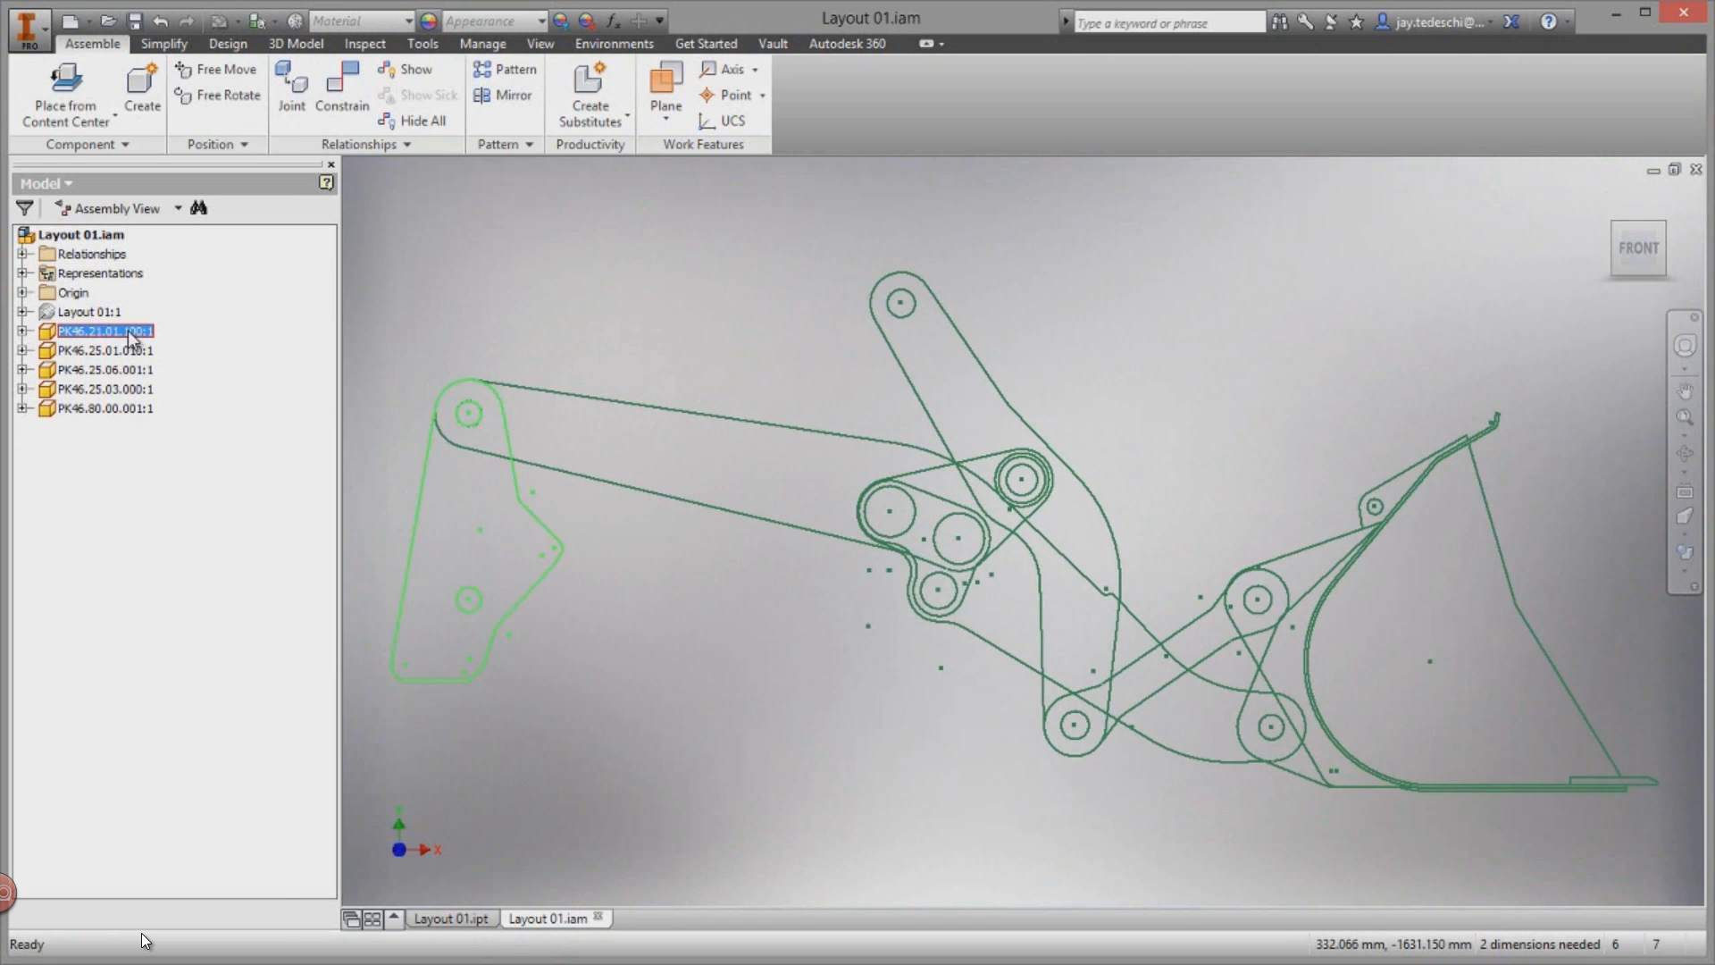
pyautogui.rightClick(129, 335)
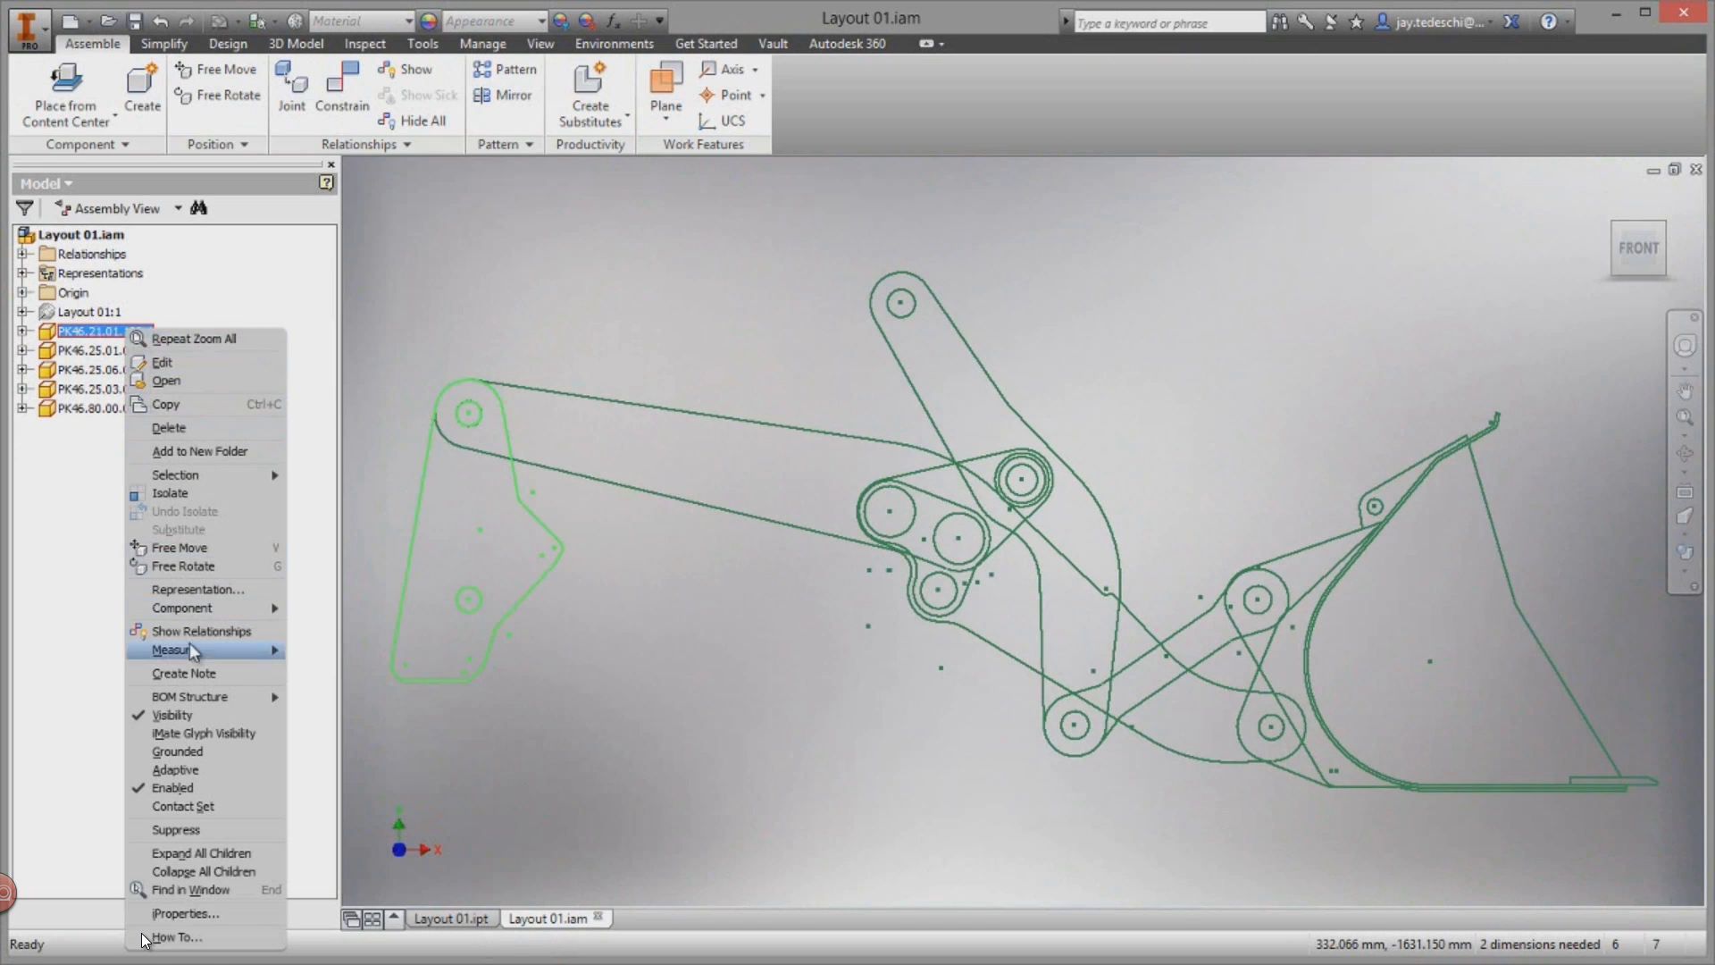
pyautogui.click(211, 763)
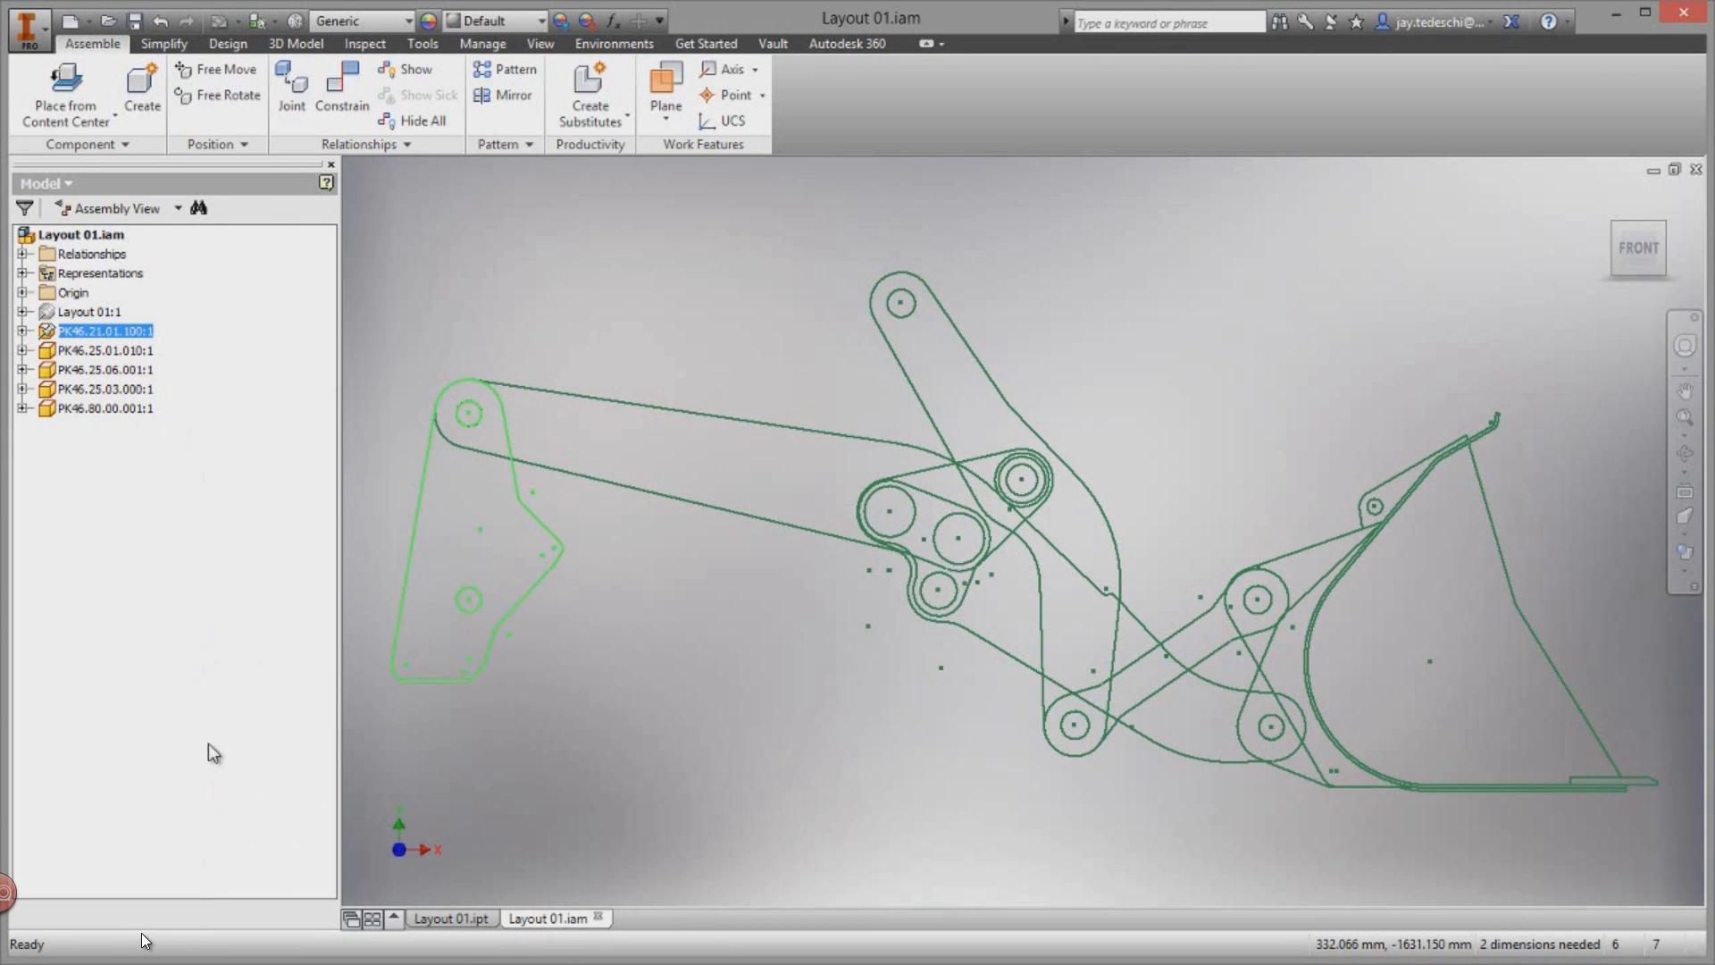
pyautogui.click(709, 729)
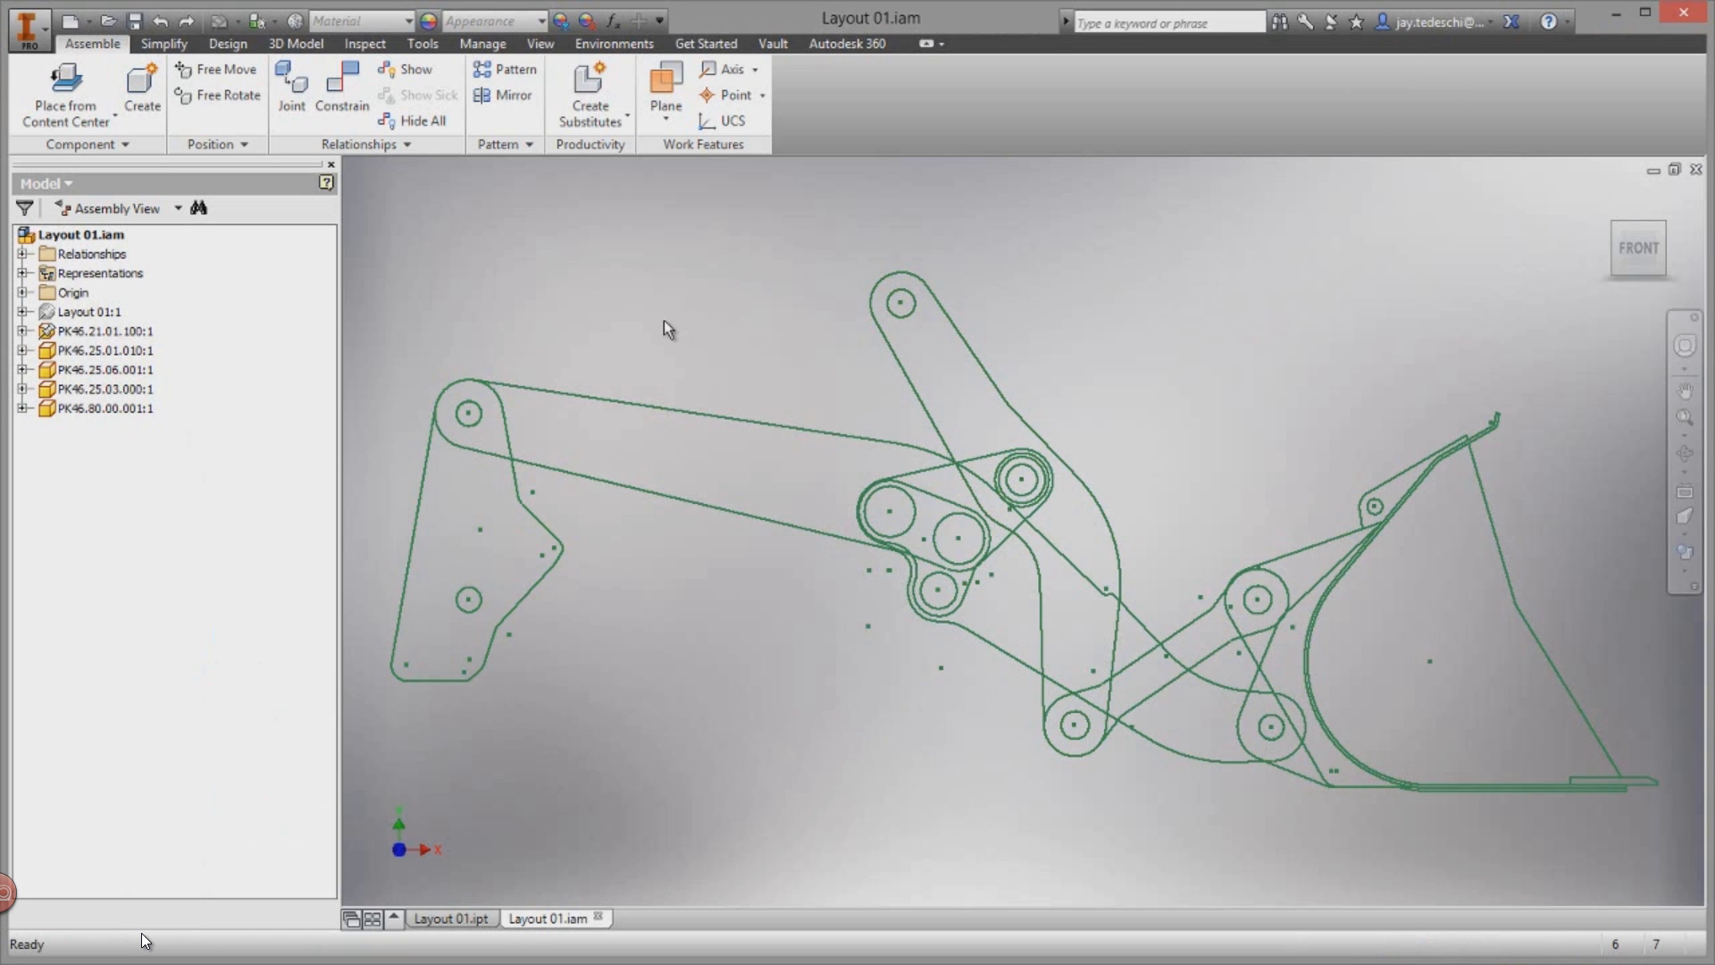
# Step: Zoom toward the frame's top pin hole and drag boom arm PK46.25.01.010 away from it
pyautogui.moveTo(680, 325)
pyautogui.mouseDown(button='middle')
pyautogui.moveTo(1014, 332)
pyautogui.moveTo(994, 345)
pyautogui.mouseUp(button='middle')
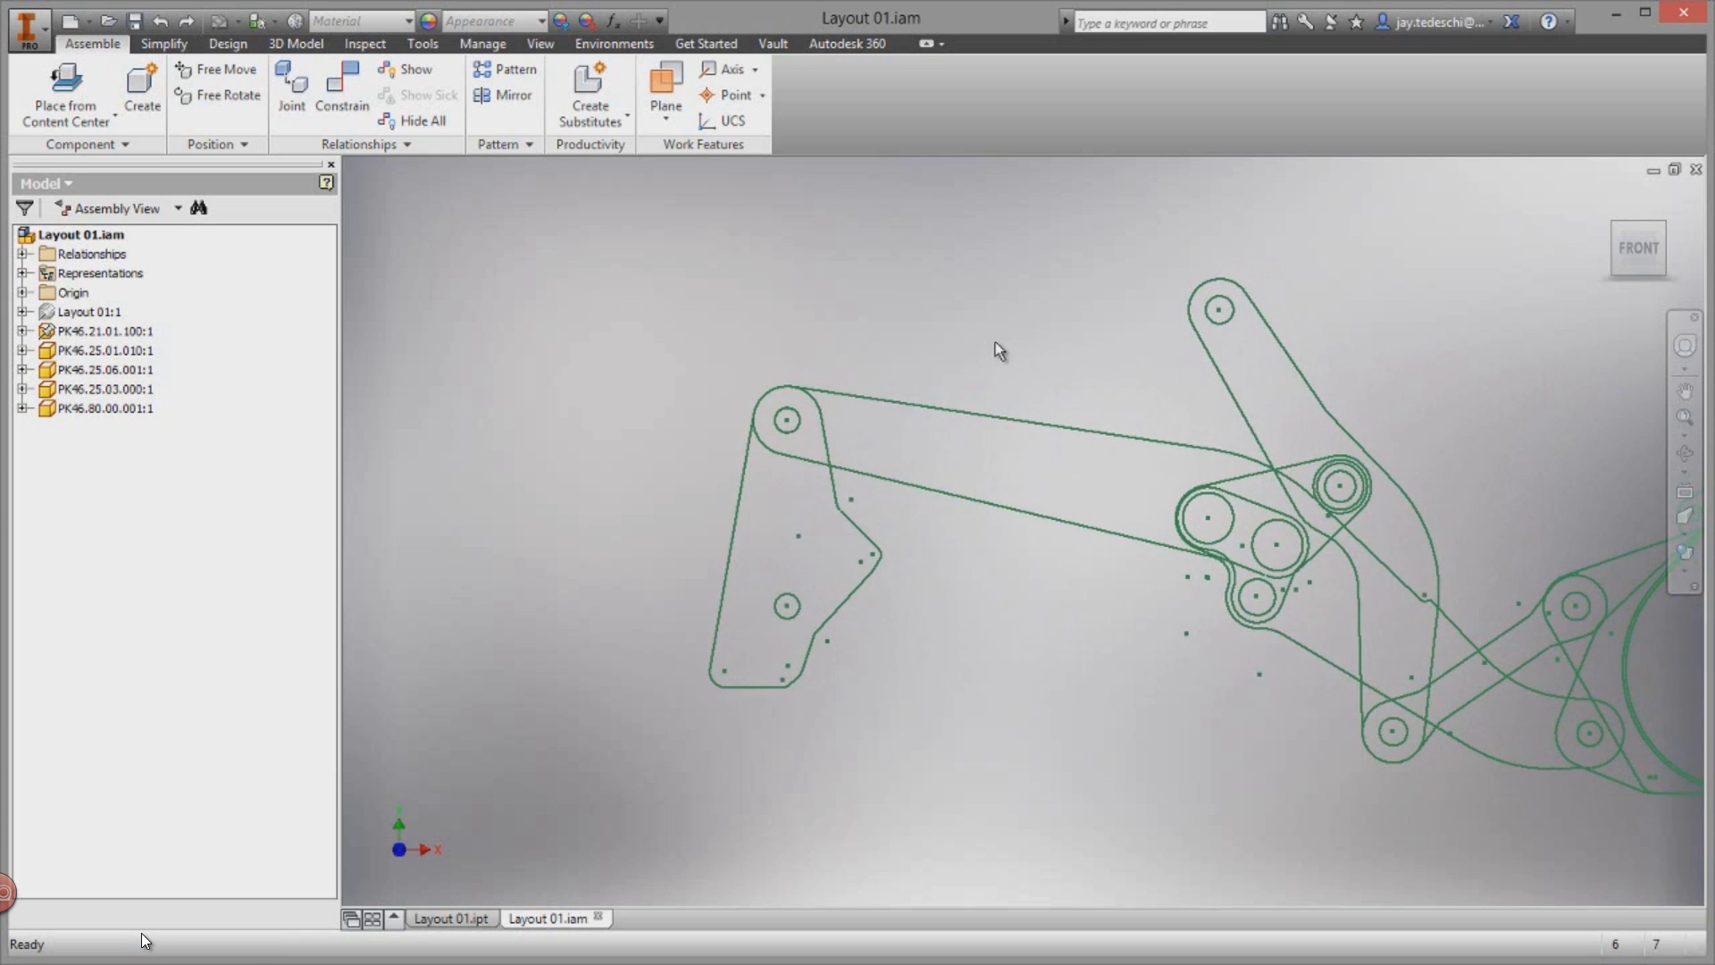
pyautogui.moveTo(994, 343); pyautogui.dragTo(922, 398, button='middle')
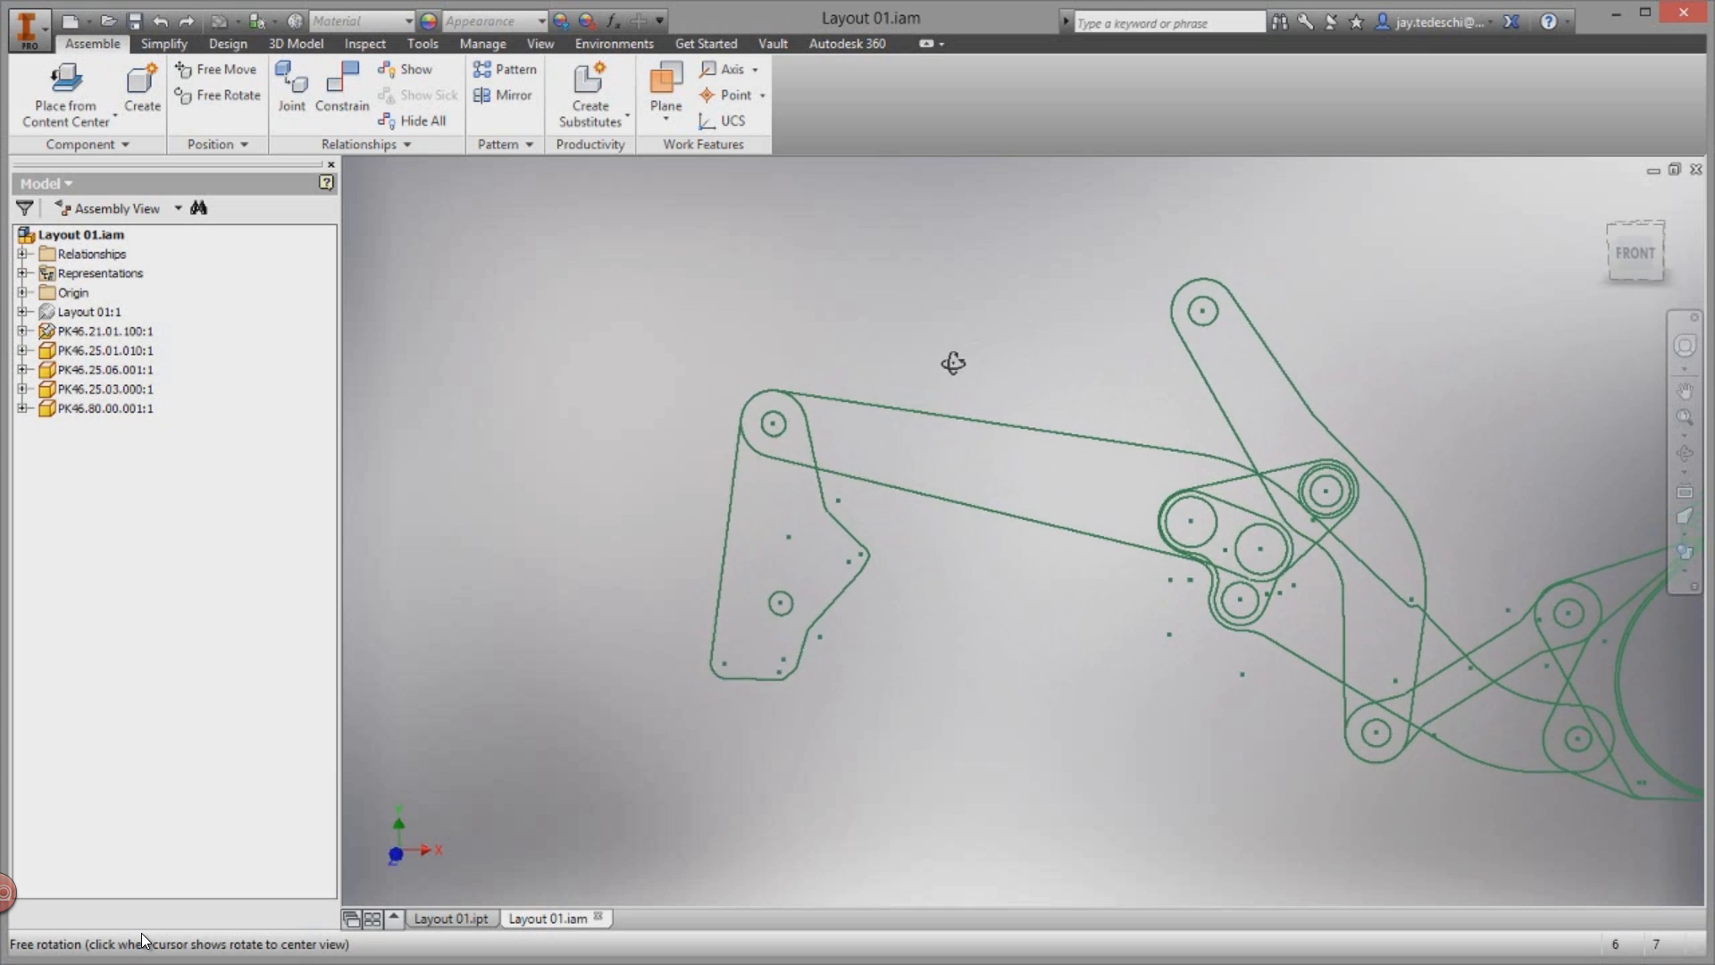
pyautogui.scroll(5, 922, 399)
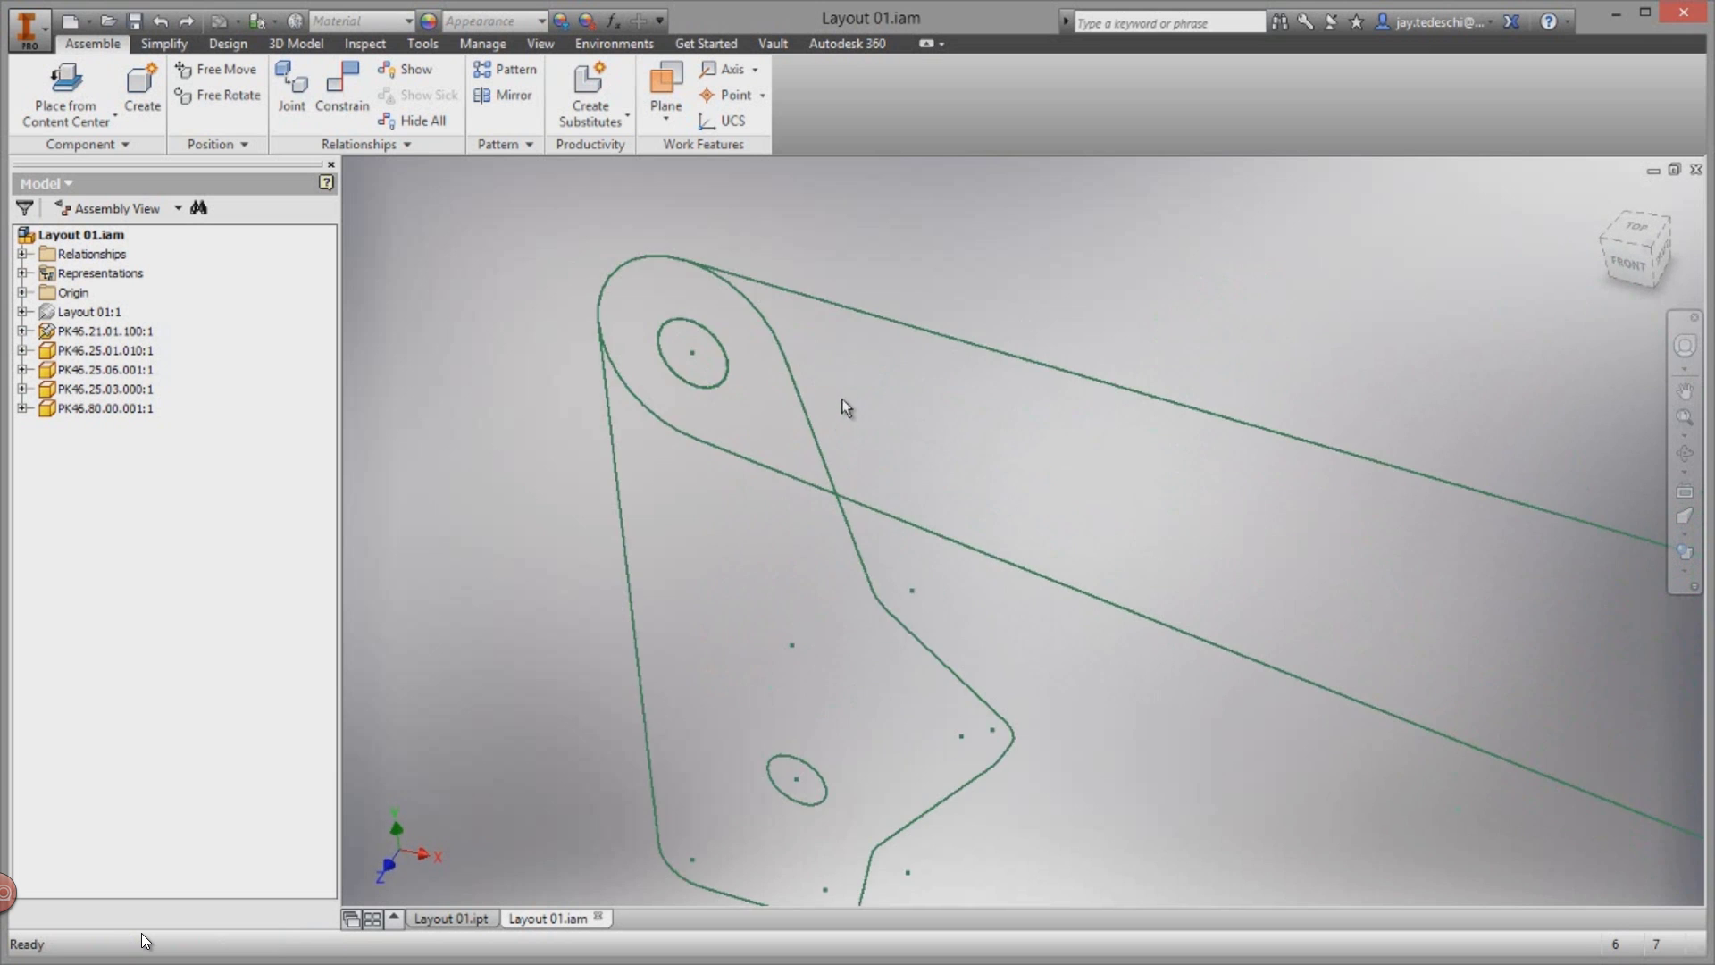
pyautogui.moveTo(870, 410); pyautogui.dragTo(974, 469, button='middle')
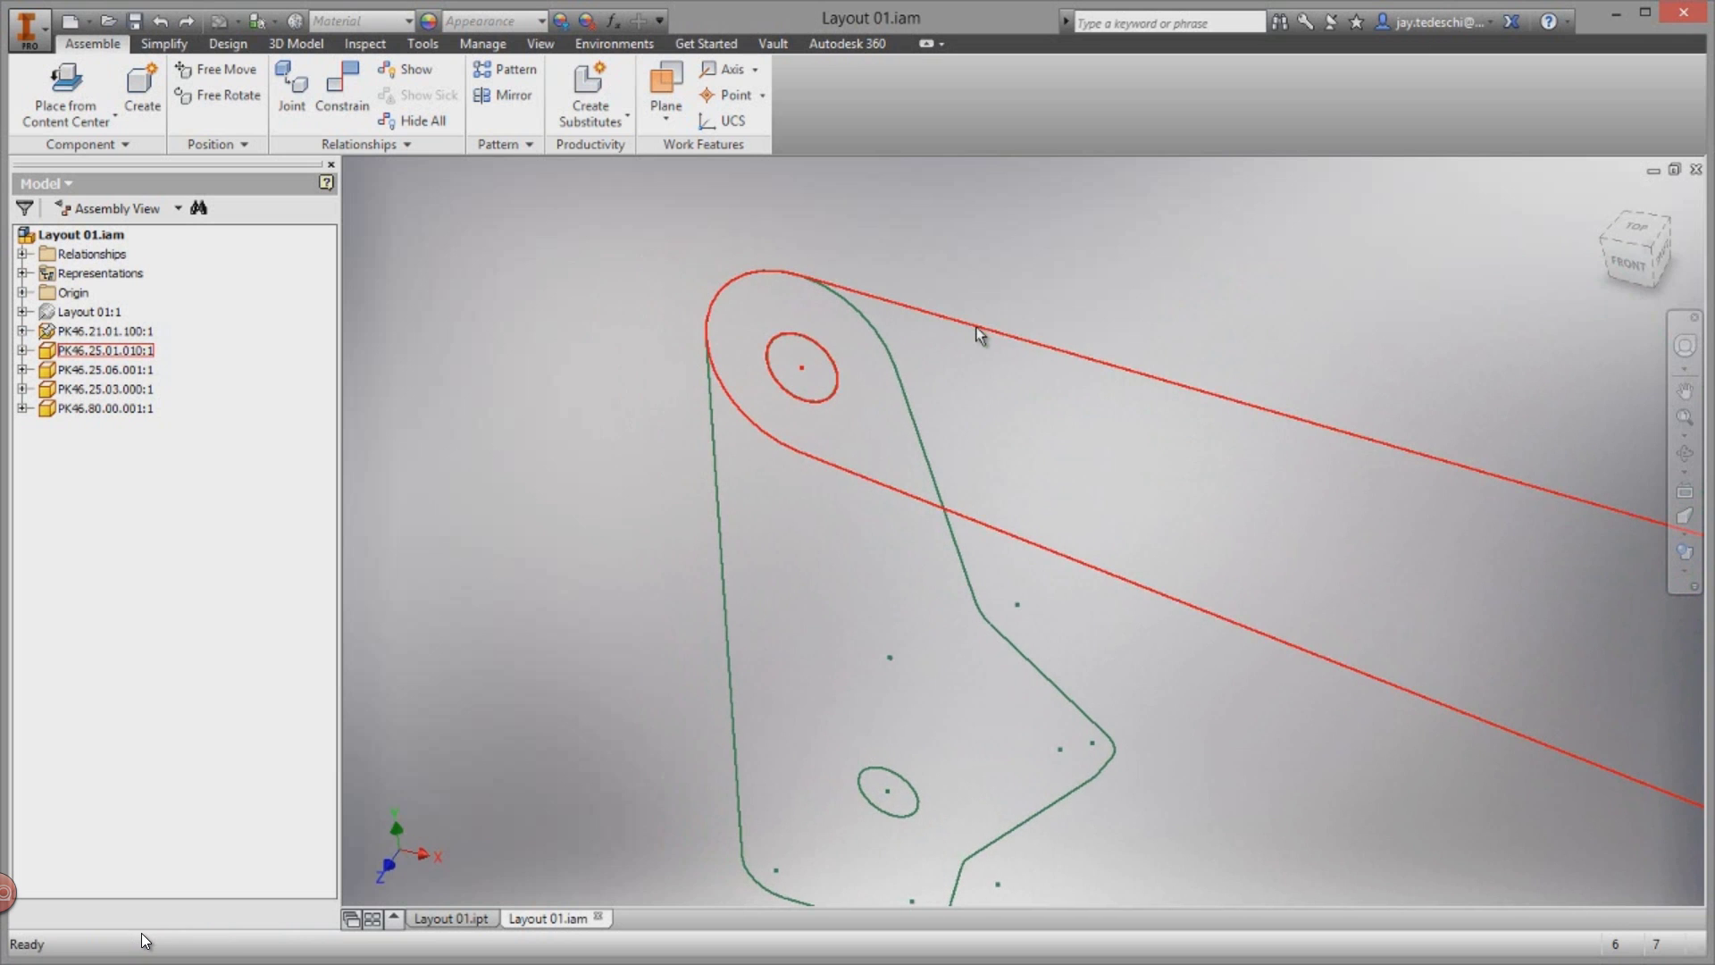
pyautogui.moveTo(979, 327)
pyautogui.mouseDown()
pyautogui.moveTo(1123, 299)
pyautogui.moveTo(1109, 368)
pyautogui.mouseUp()
# Step: Add a Mate axis constraint aligning the boom arm's pin hole with the frame's top hole
pyautogui.rightClick(1108, 368)
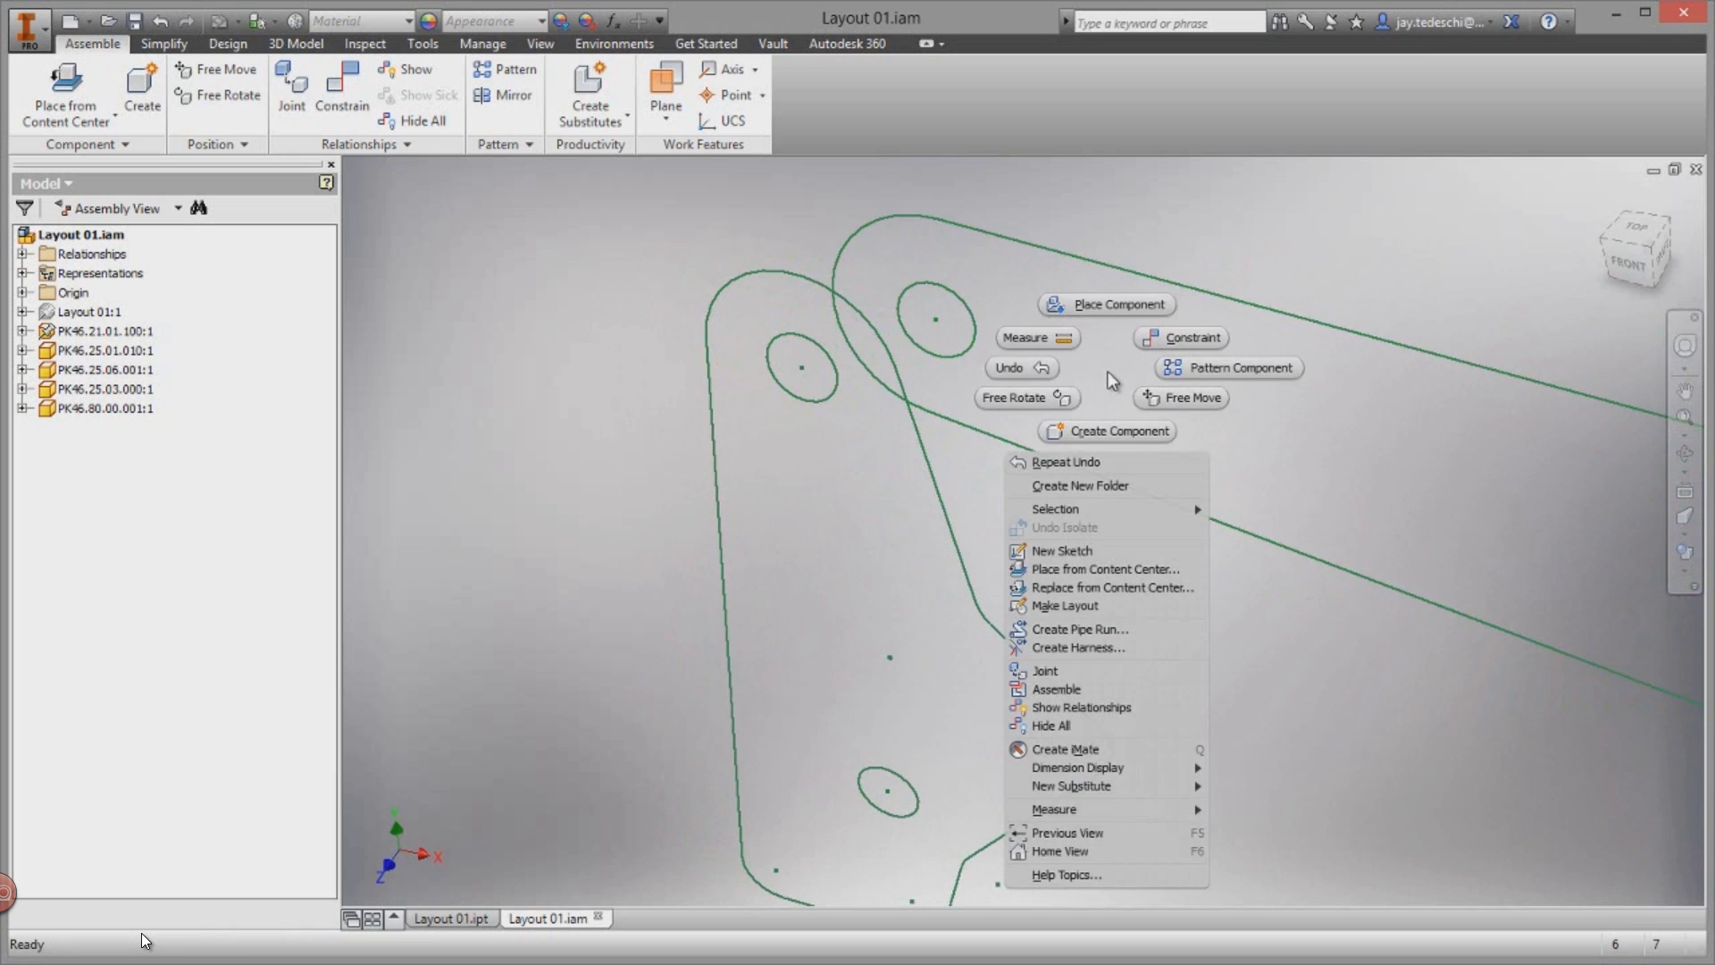
pyautogui.click(1176, 344)
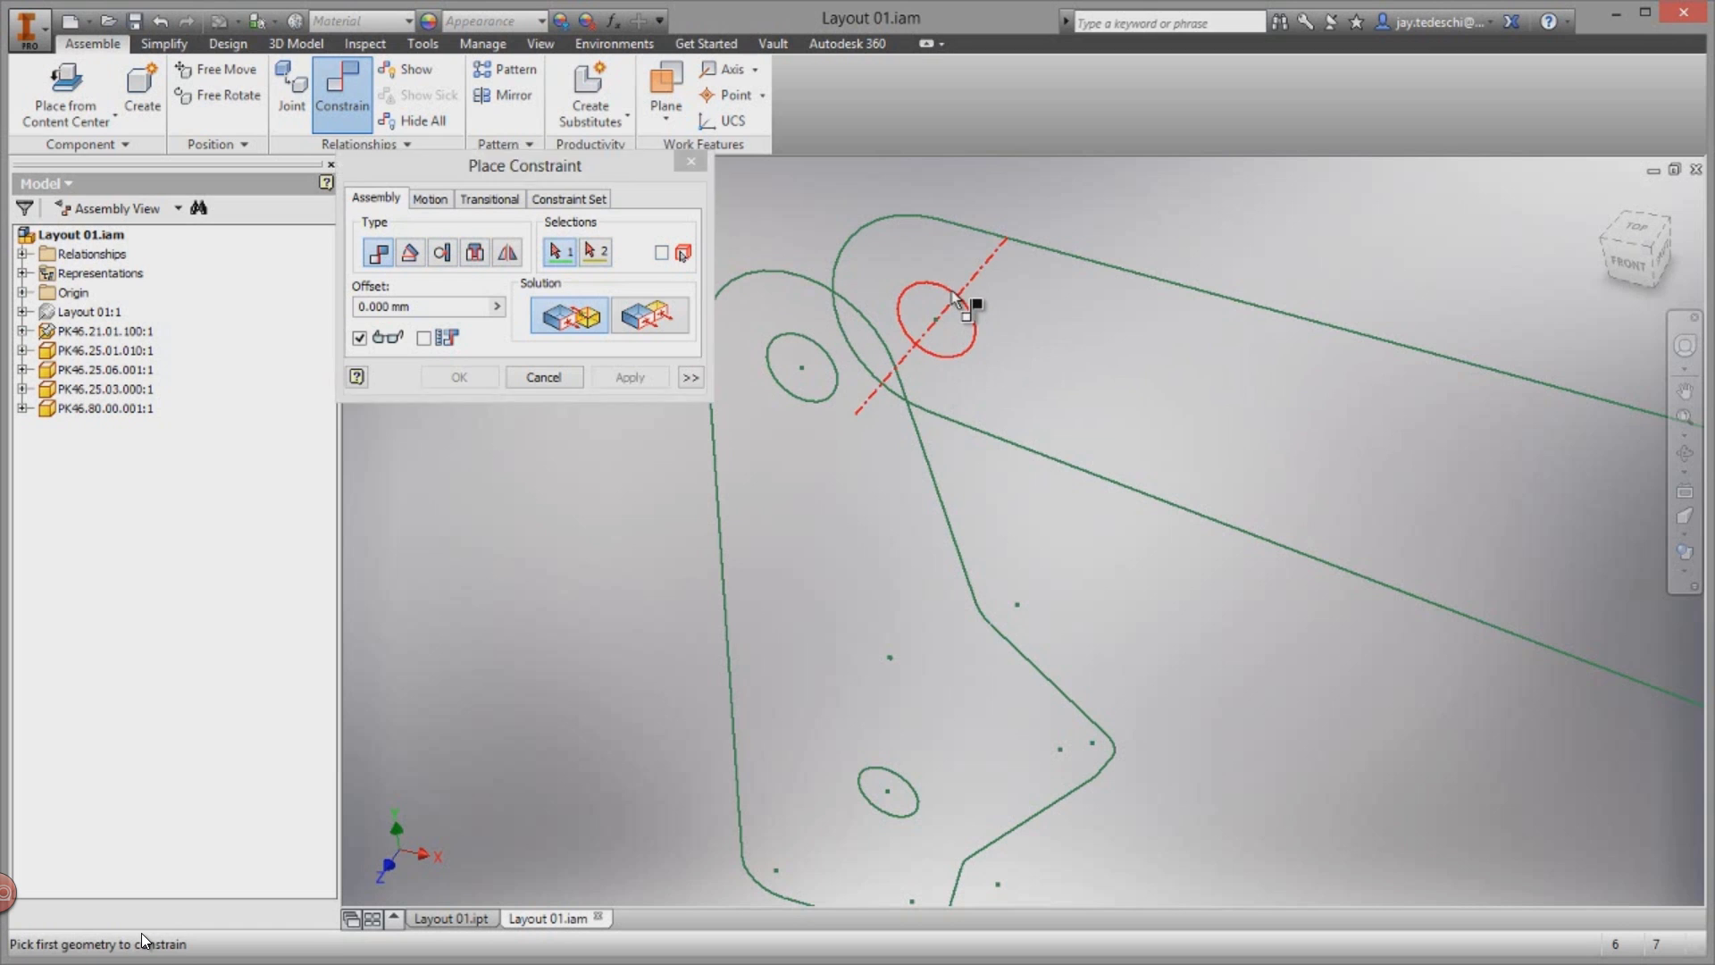
pyautogui.click(969, 305)
pyautogui.click(803, 335)
pyautogui.click(630, 379)
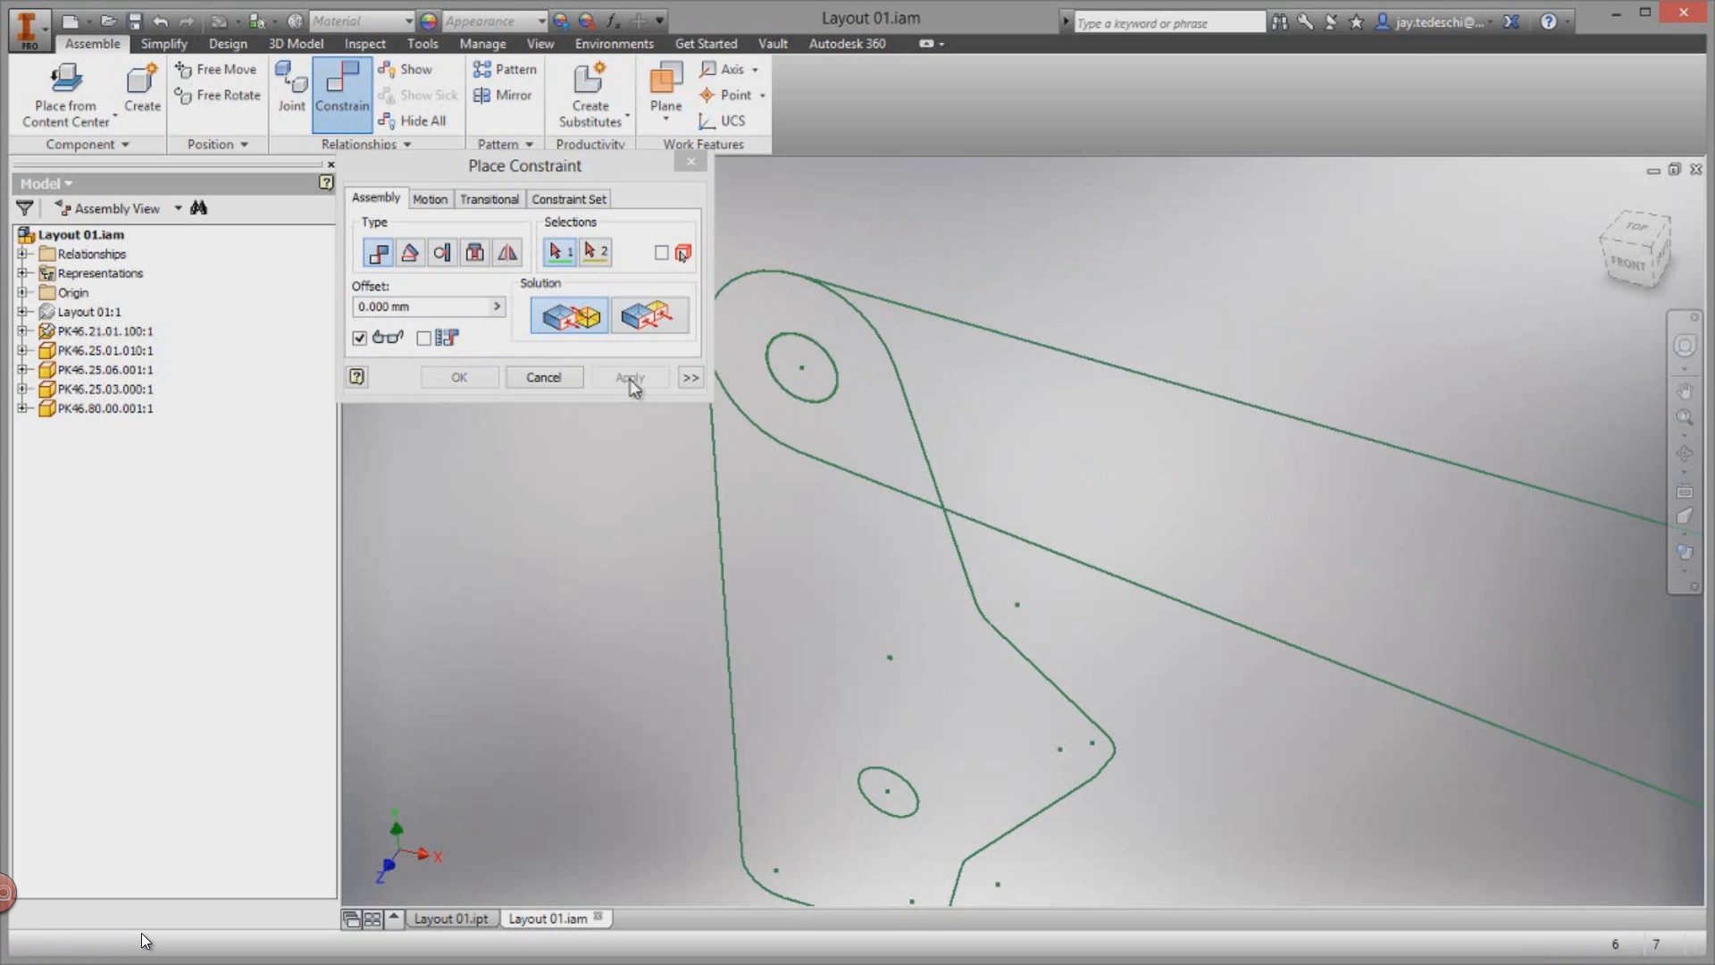
pyautogui.click(561, 377)
pyautogui.scroll(-3, 594, 426)
pyautogui.scroll(-2, 594, 425)
pyautogui.scroll(5, 593, 424)
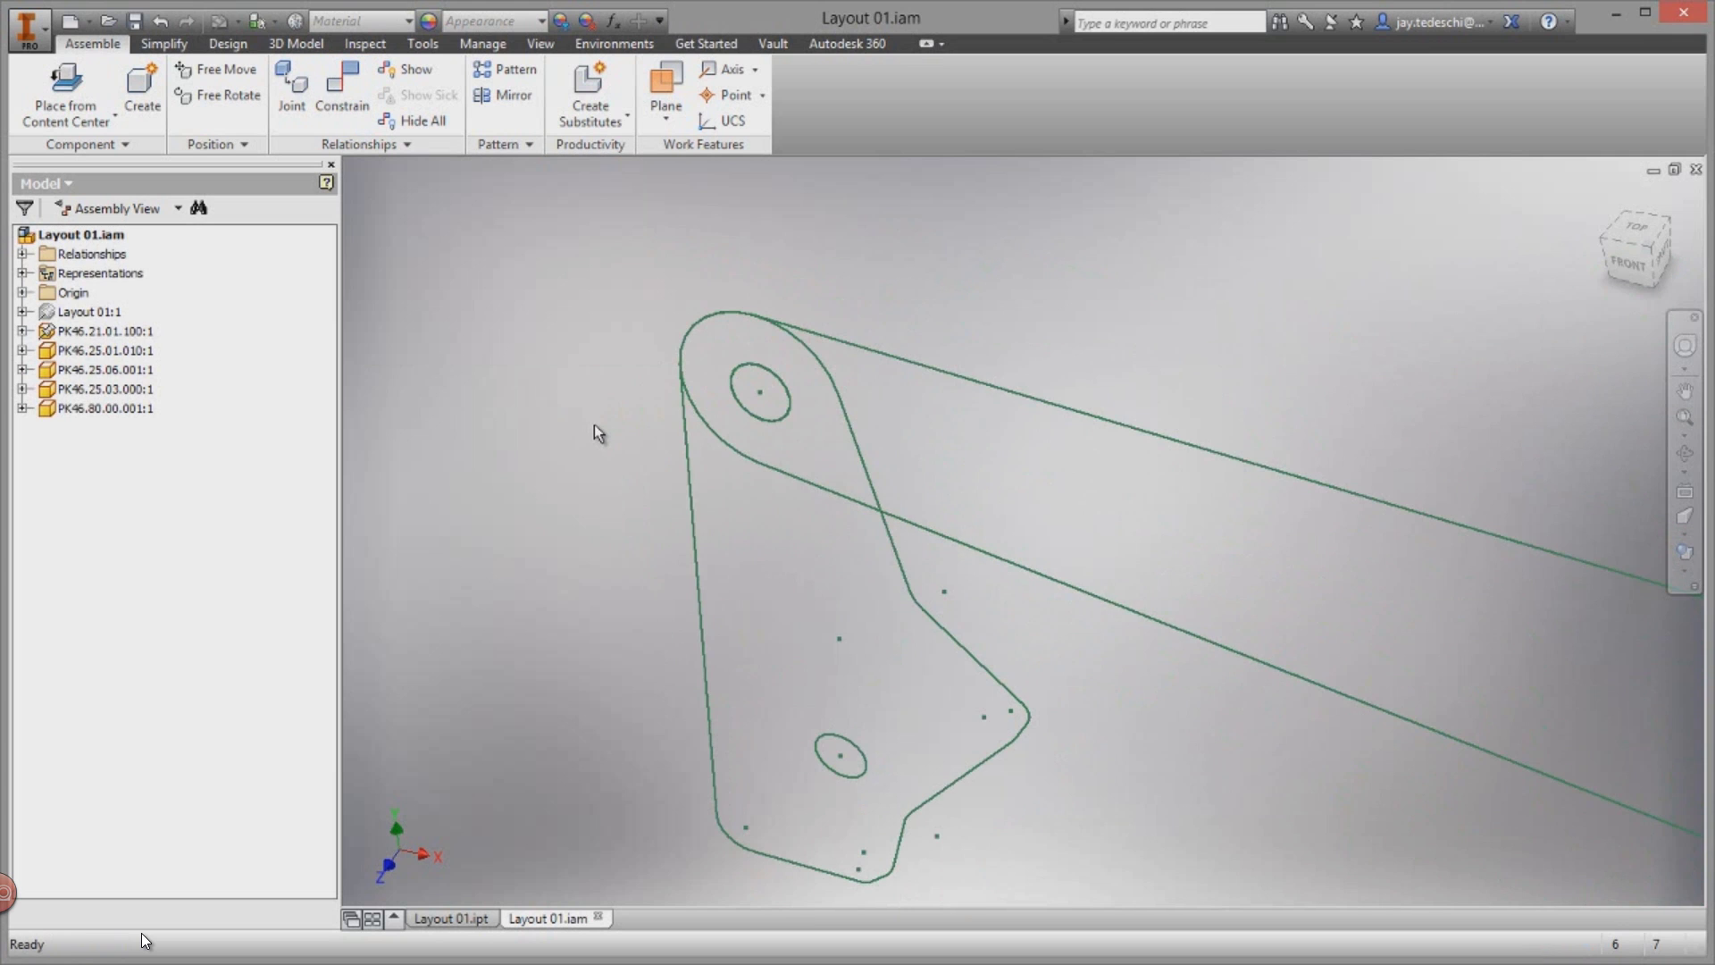
# Step: From the front view, swing the boom arm up and back down about its pin, then undo
pyautogui.click(1625, 262)
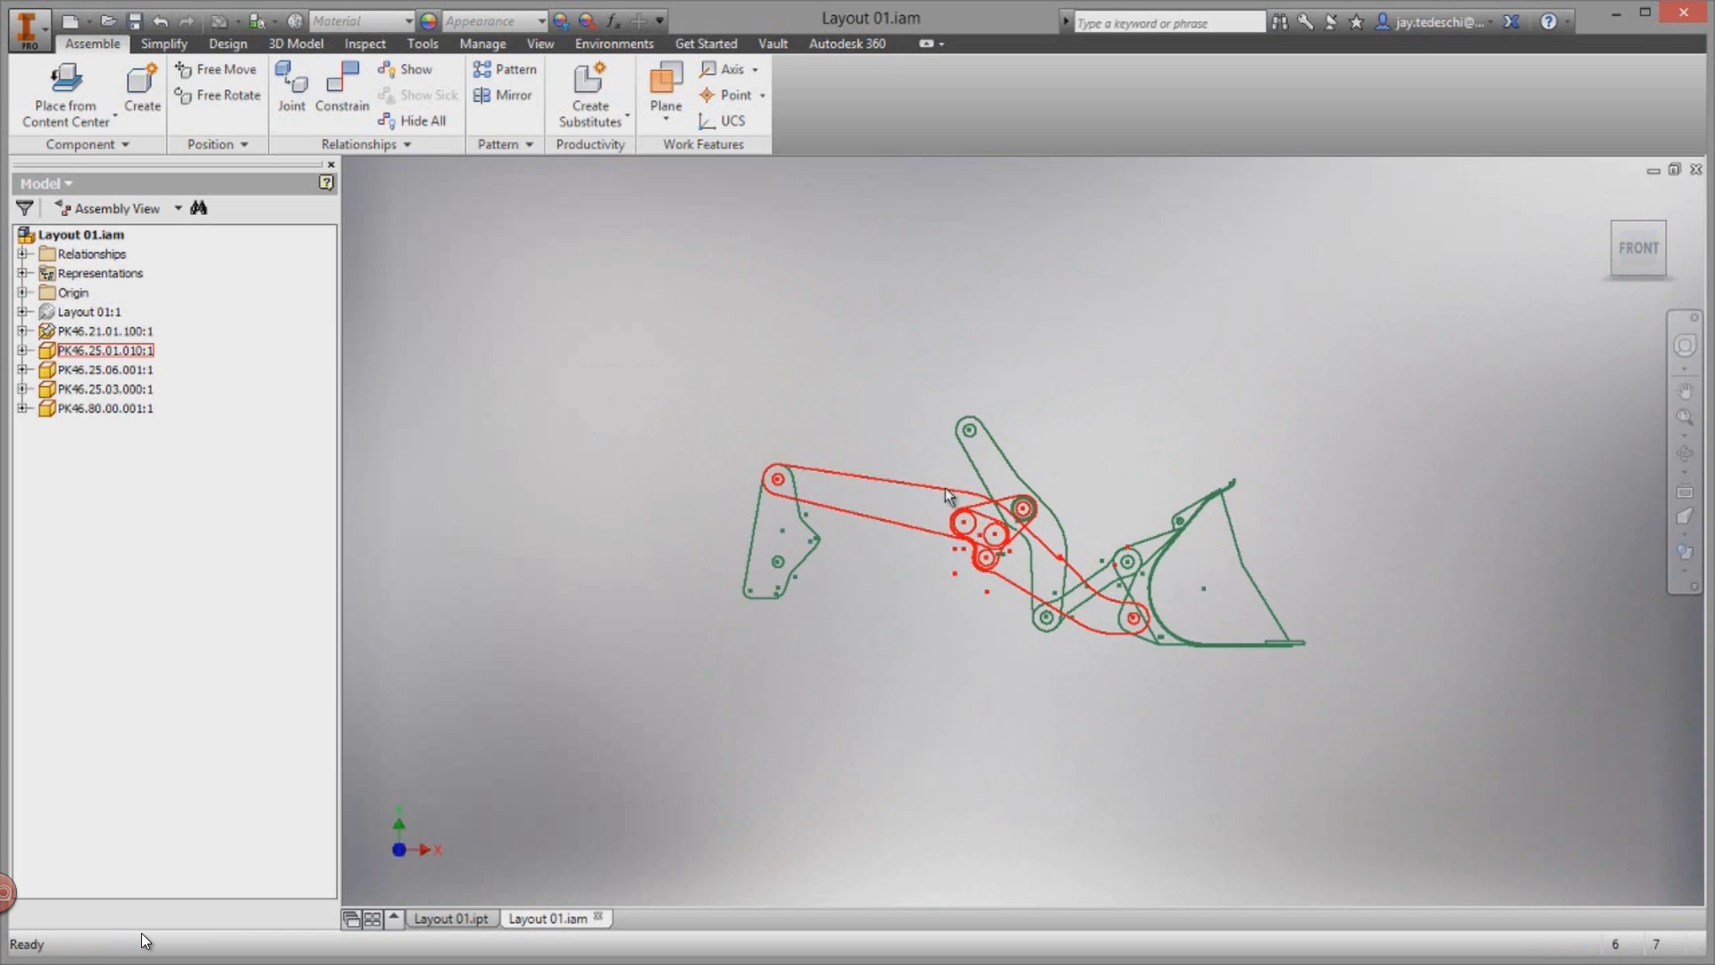
pyautogui.moveTo(945, 483); pyautogui.dragTo(936, 363)
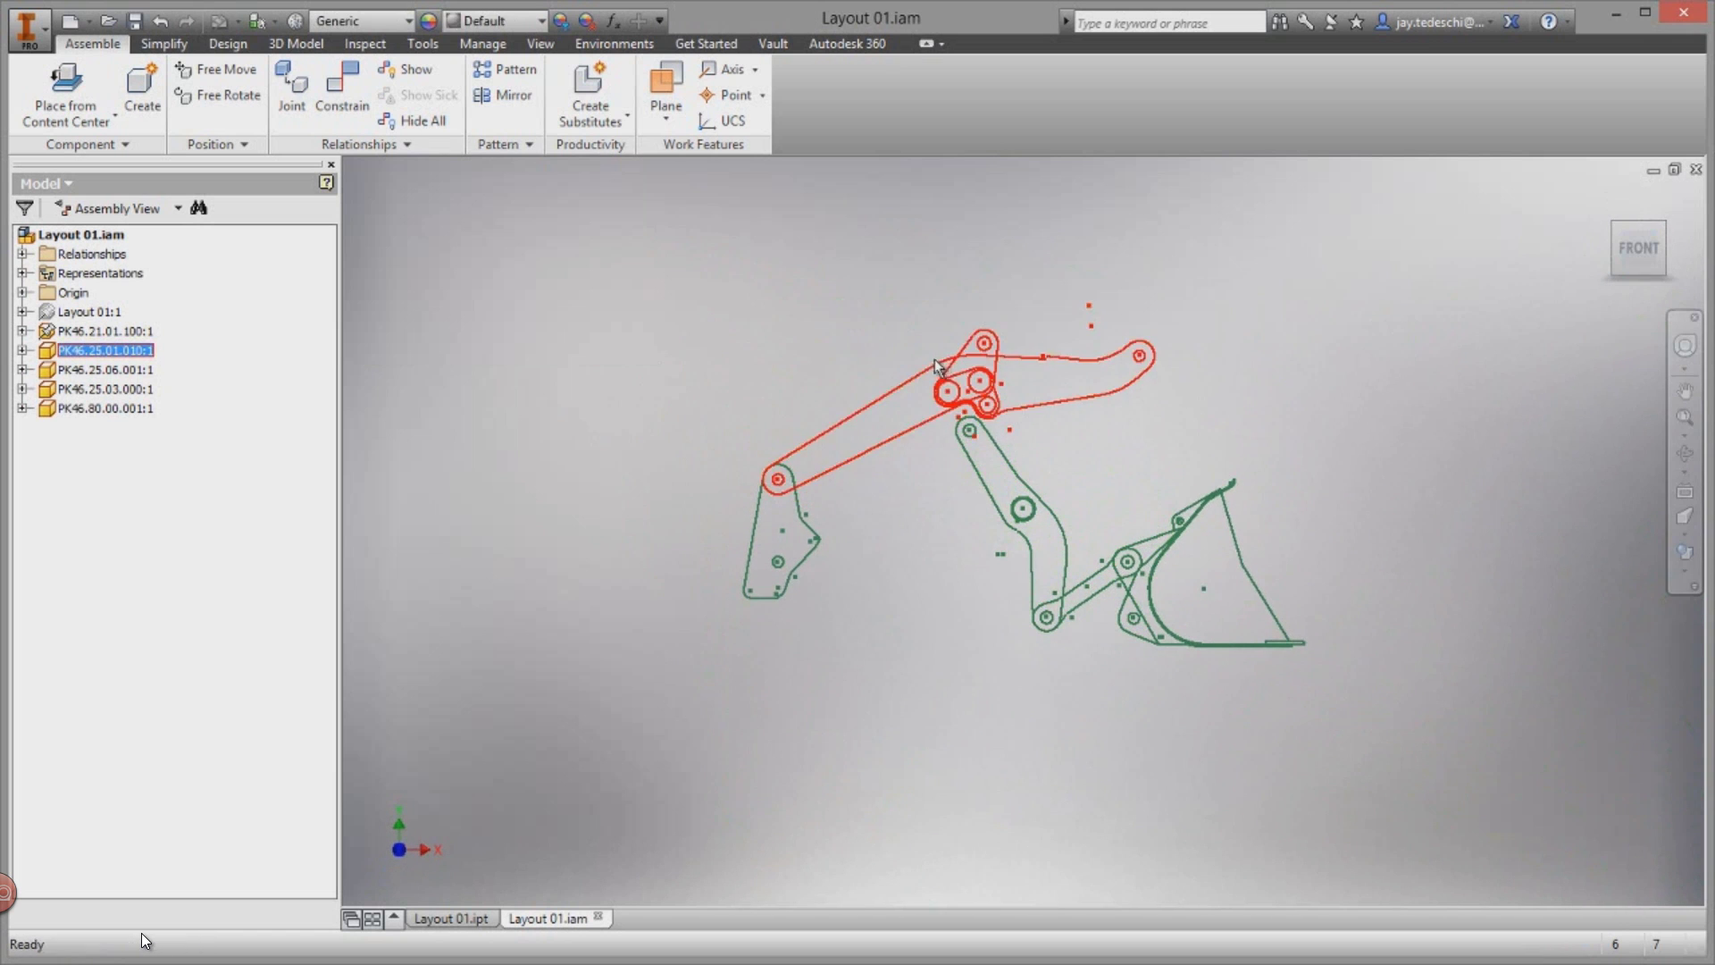
pyautogui.moveTo(935, 366)
pyautogui.mouseDown()
pyautogui.moveTo(956, 553)
pyautogui.moveTo(1109, 355)
pyautogui.mouseUp()
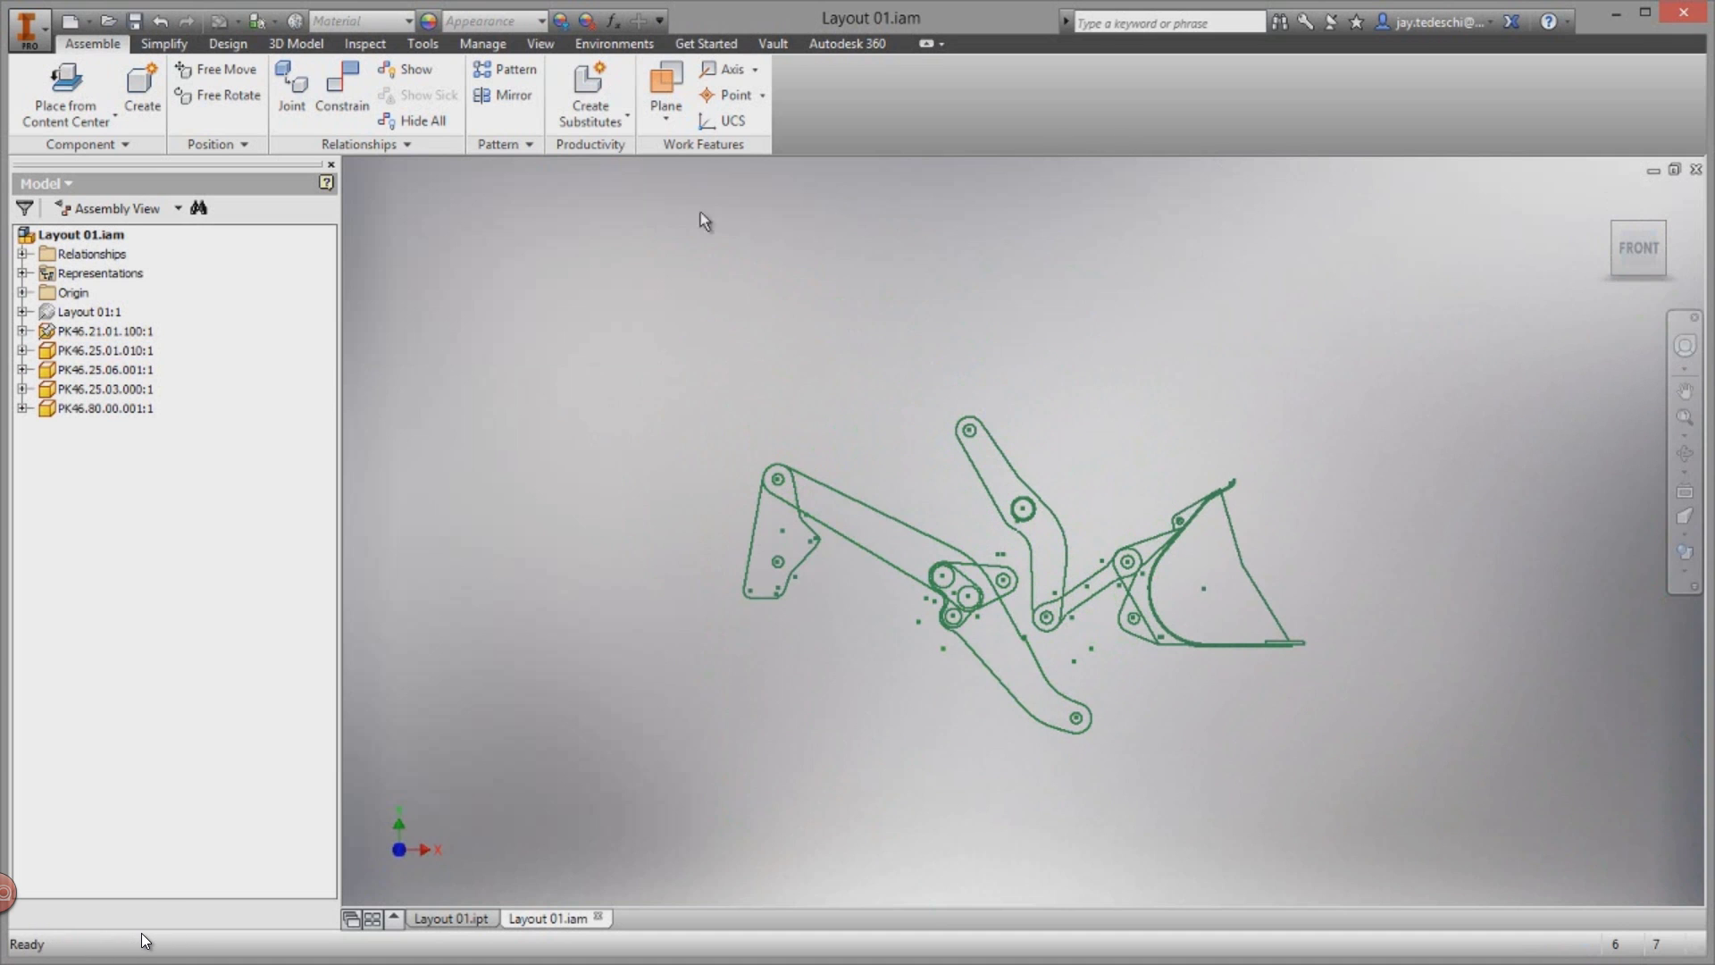
pyautogui.rightClick(681, 226)
pyautogui.click(587, 221)
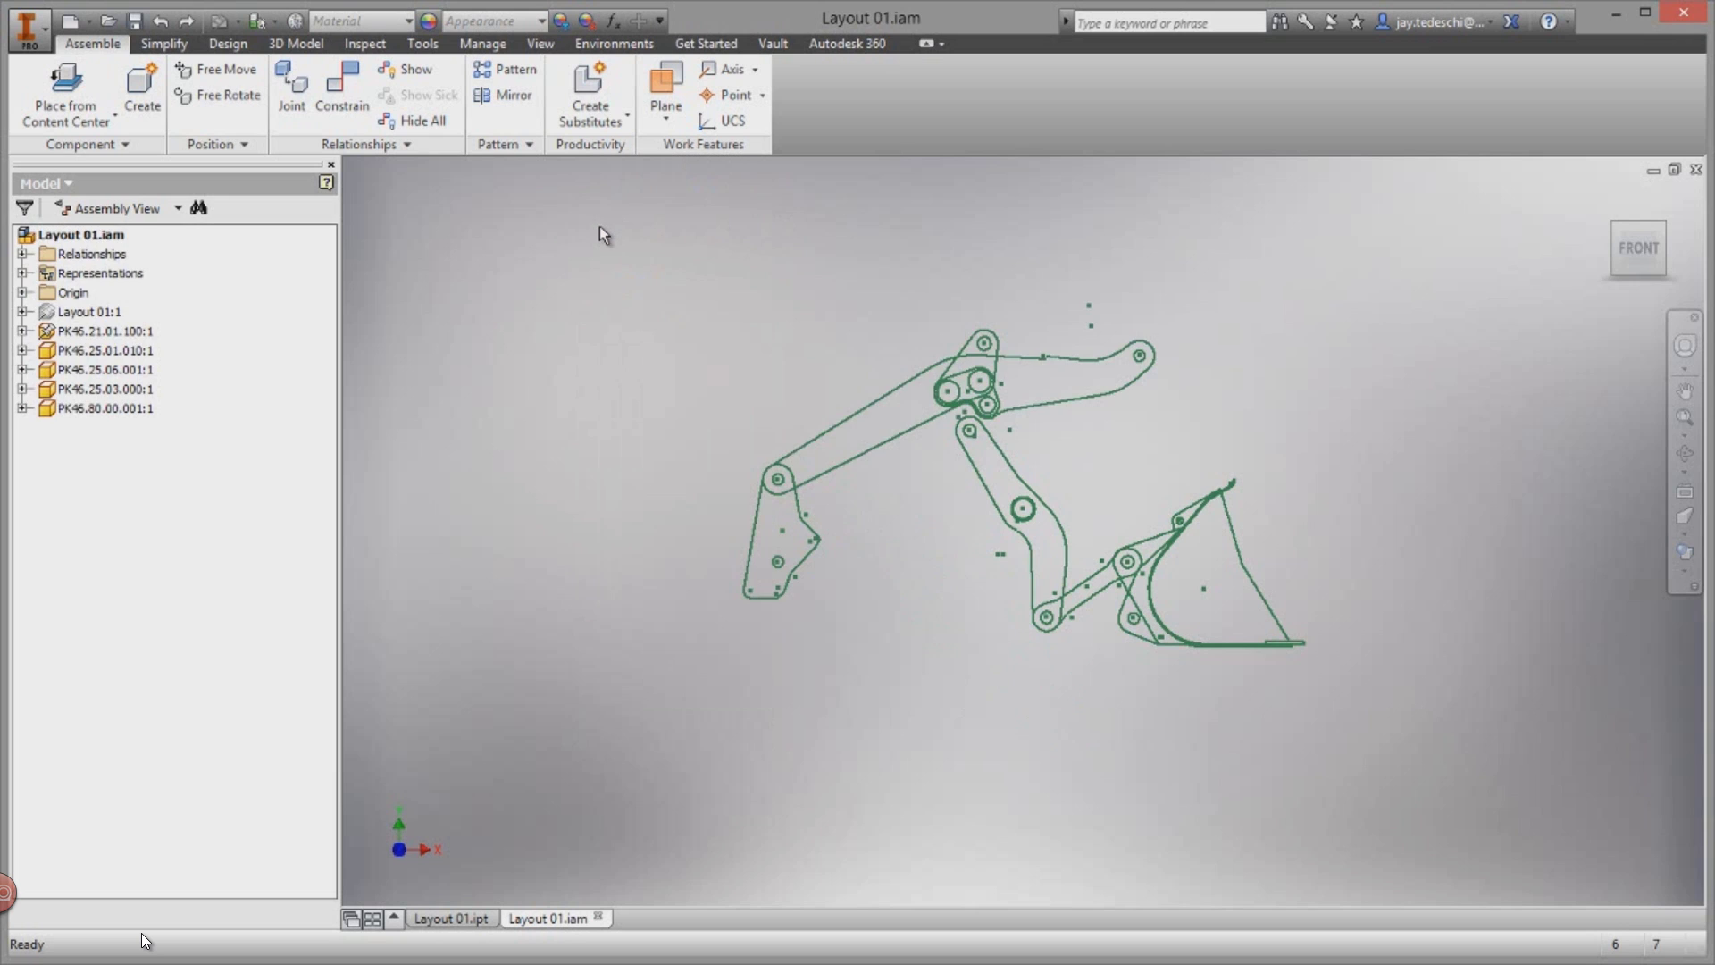
pyautogui.rightClick(597, 261)
pyautogui.click(543, 269)
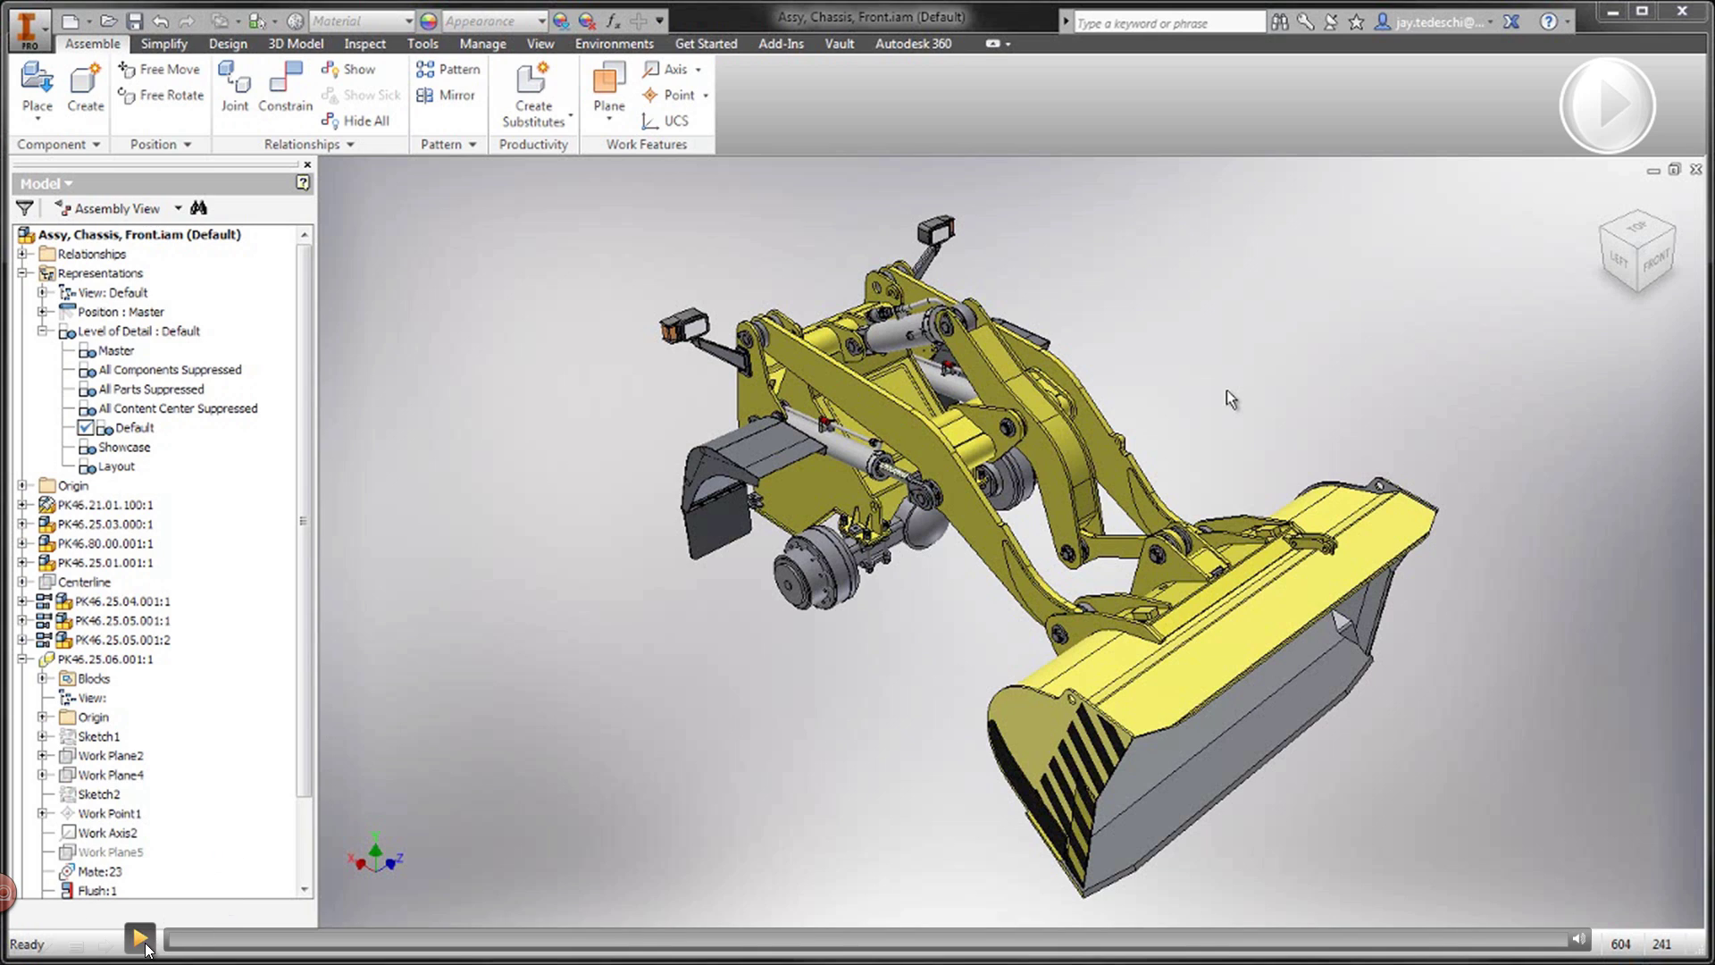
# Step: Play the recorded front loader assembly demonstration
pyautogui.click(140, 938)
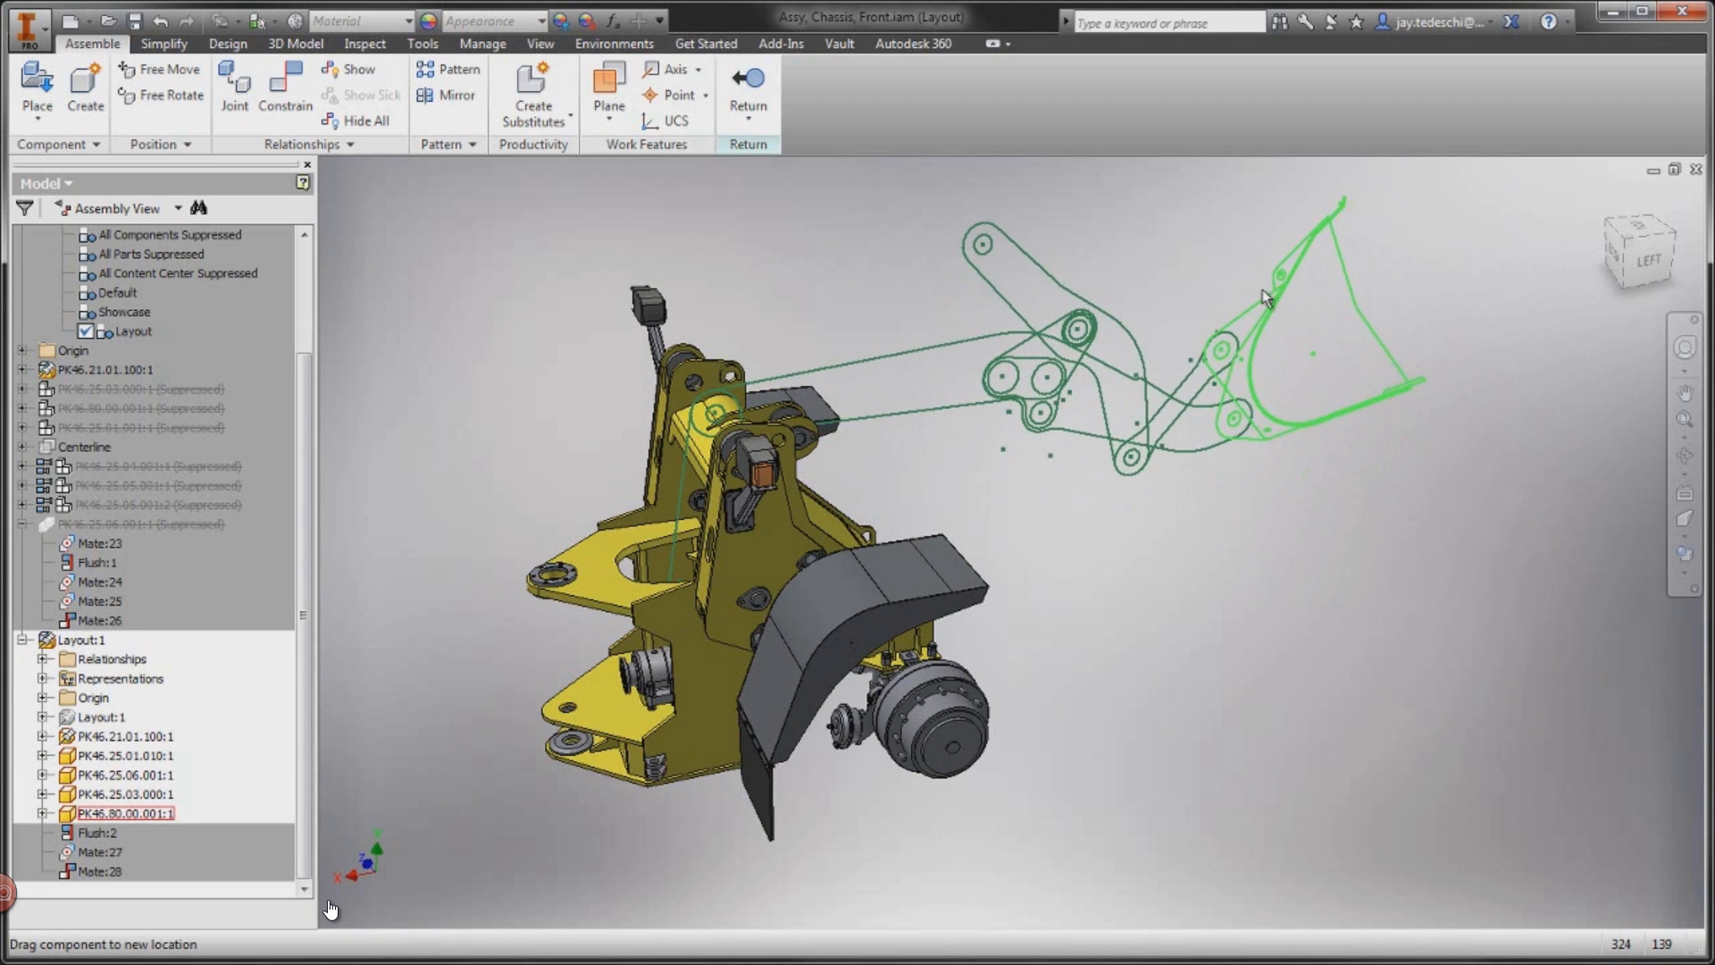
# Step: Drag the bucket layout sketch to show its motion
pyautogui.moveTo(1267, 299); pyautogui.dragTo(1313, 355)
pyautogui.rightClick(1287, 621)
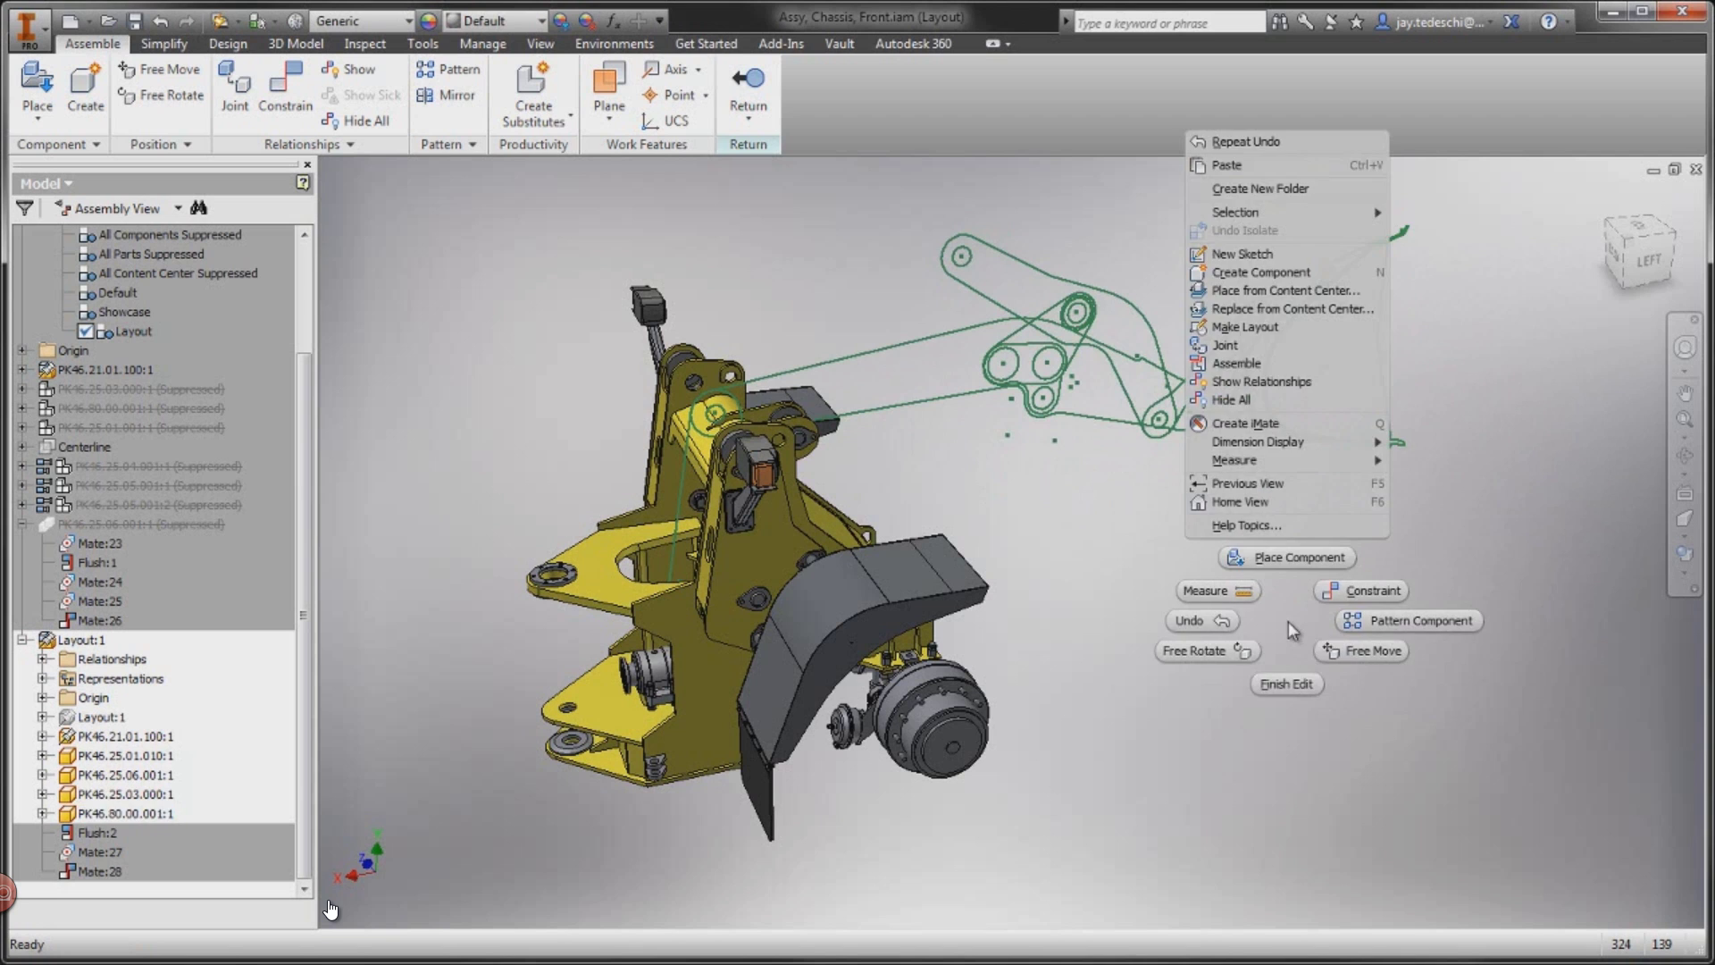
pyautogui.click(1202, 620)
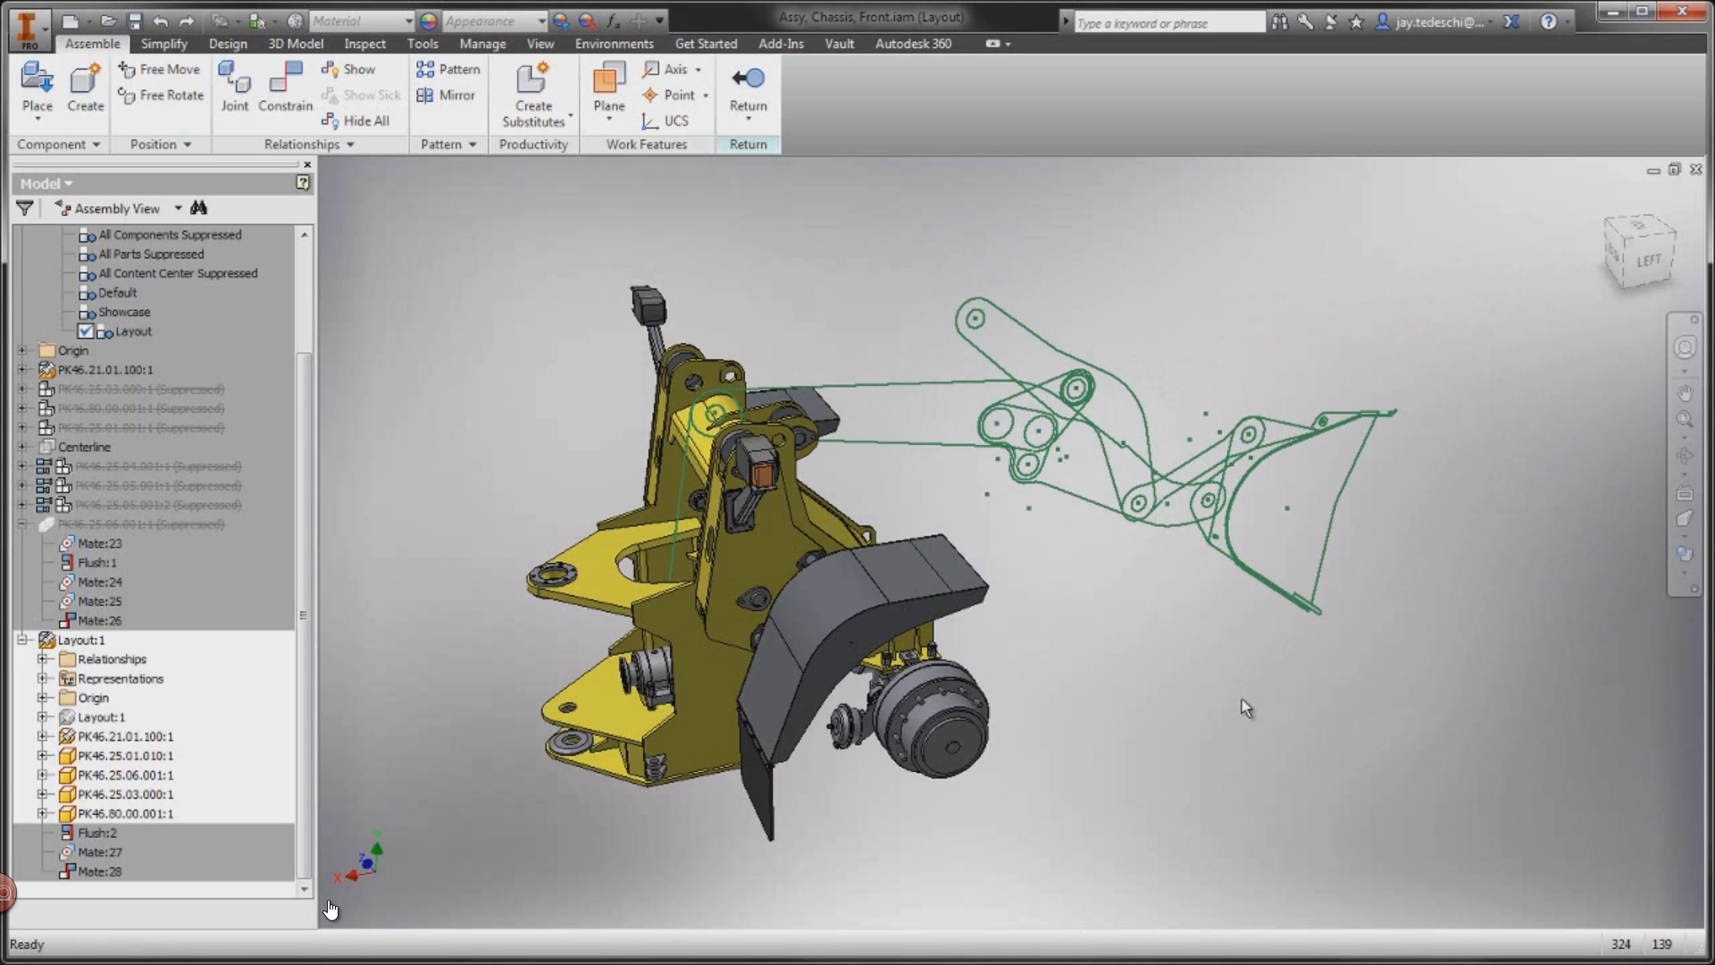
# Step: View the loader from the left with ortho faces, zoom all, and open the bucket part
pyautogui.click(1646, 268)
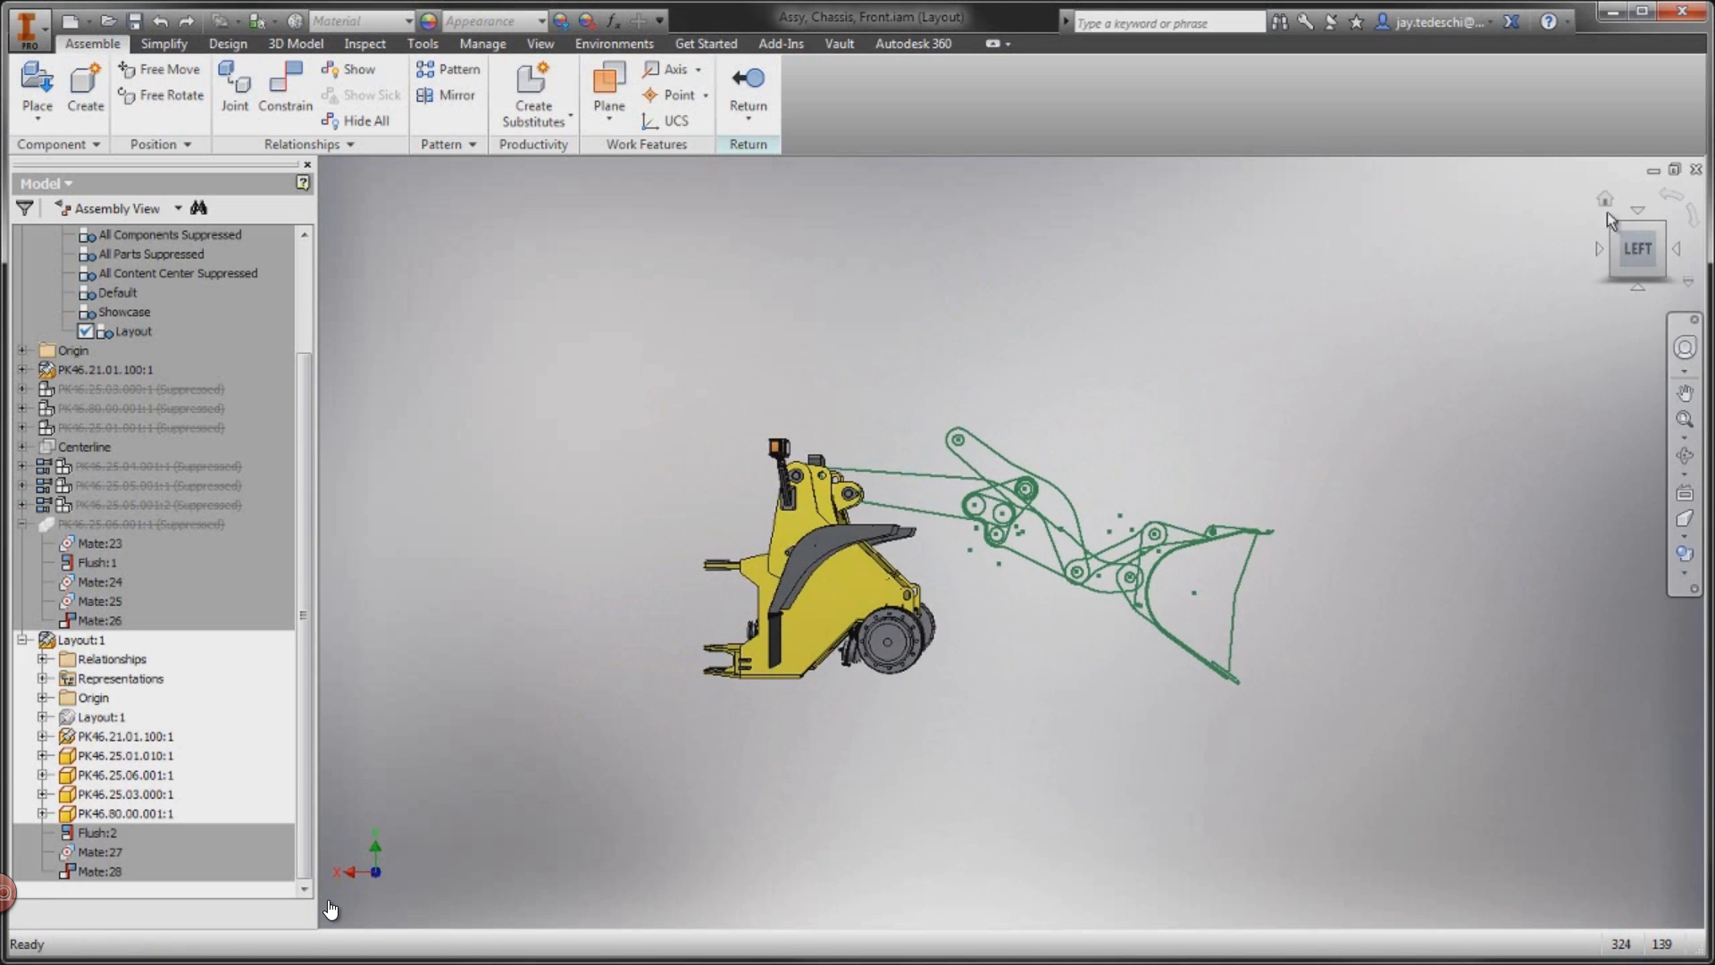
pyautogui.rightClick(1608, 215)
pyautogui.click(1616, 287)
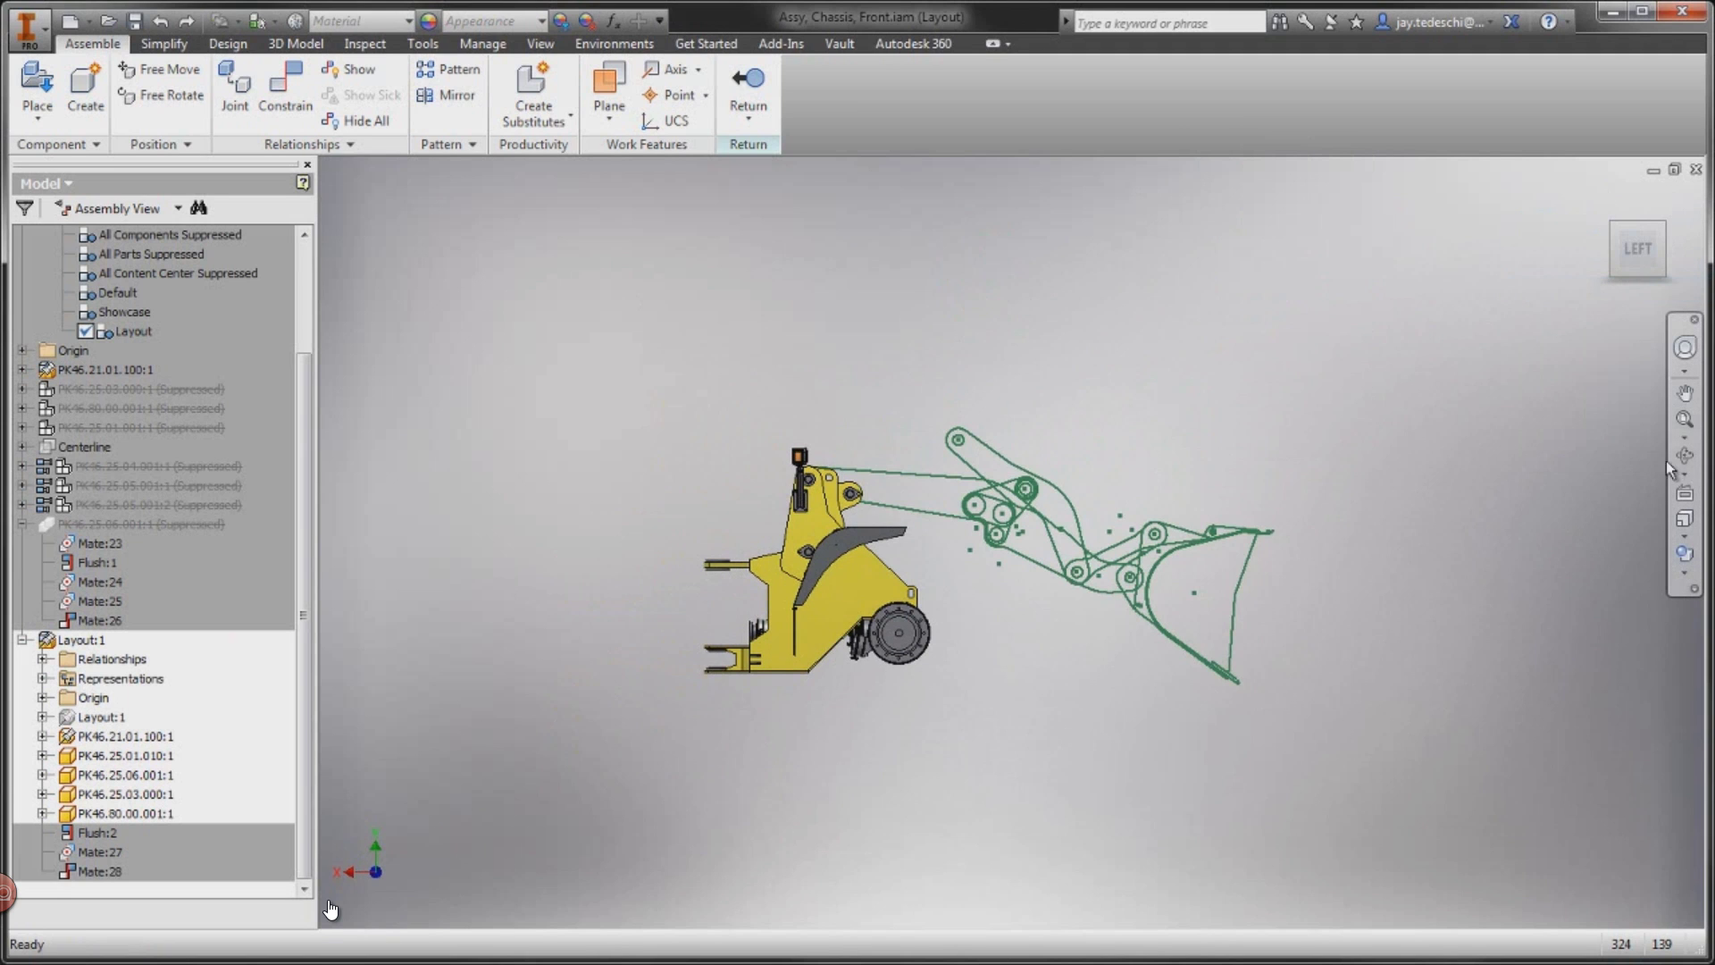
pyautogui.click(1687, 420)
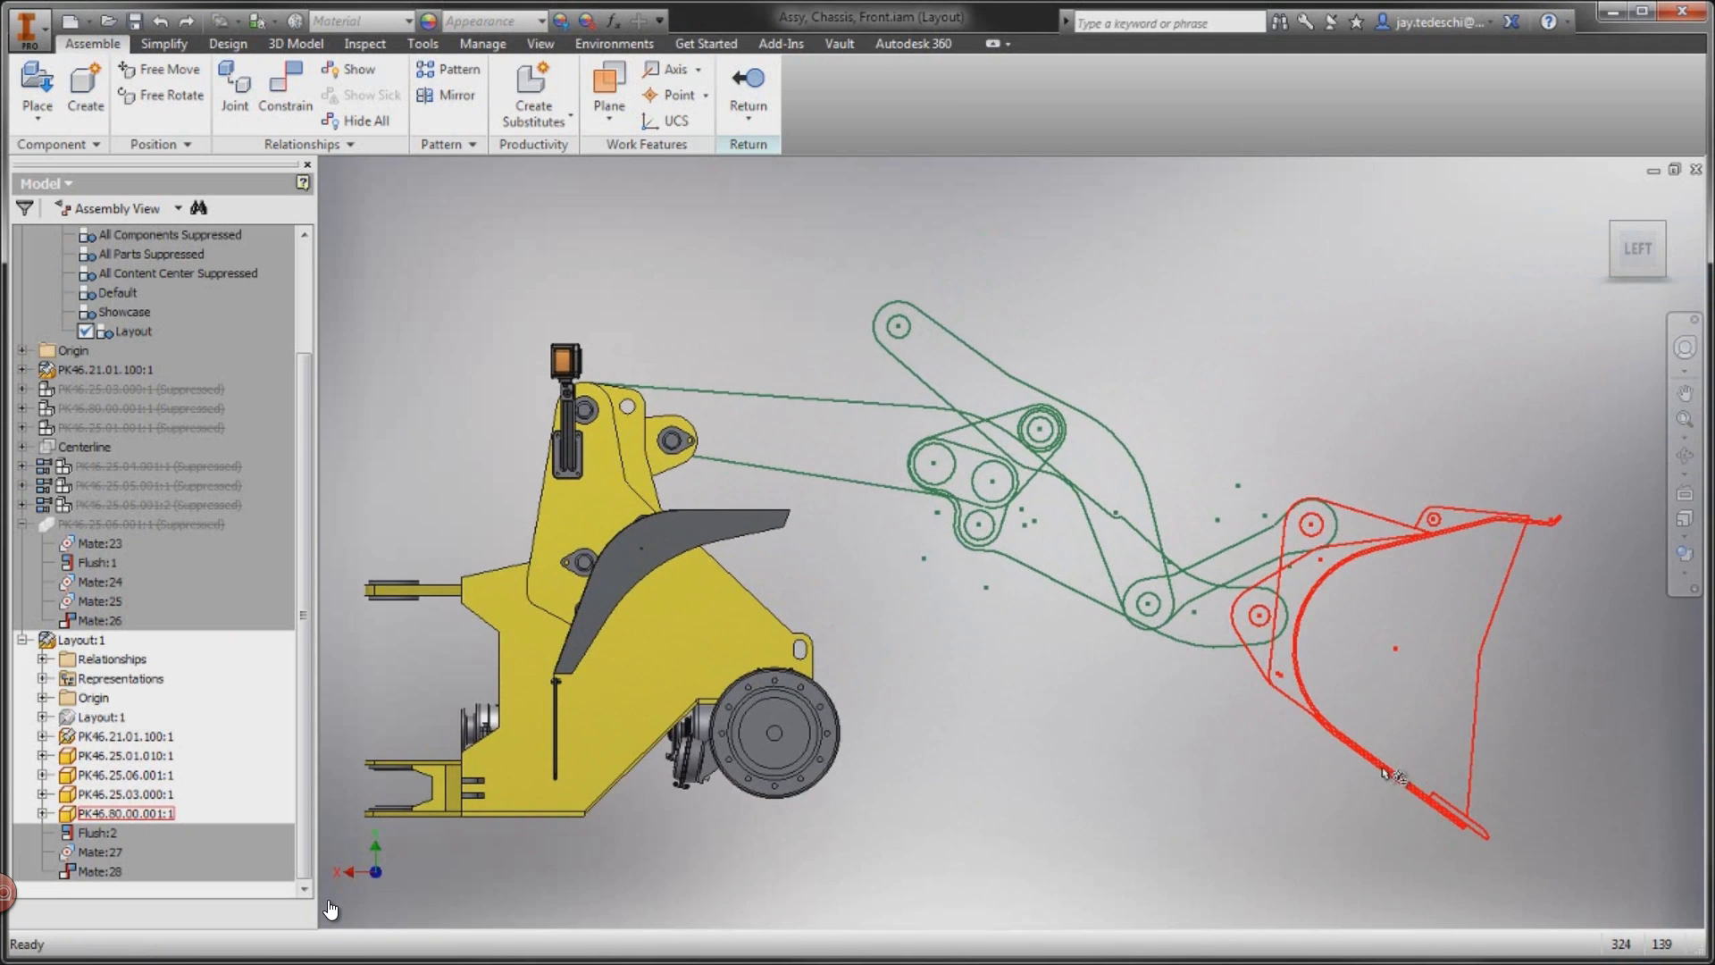
pyautogui.rightClick(1394, 777)
pyautogui.click(1380, 703)
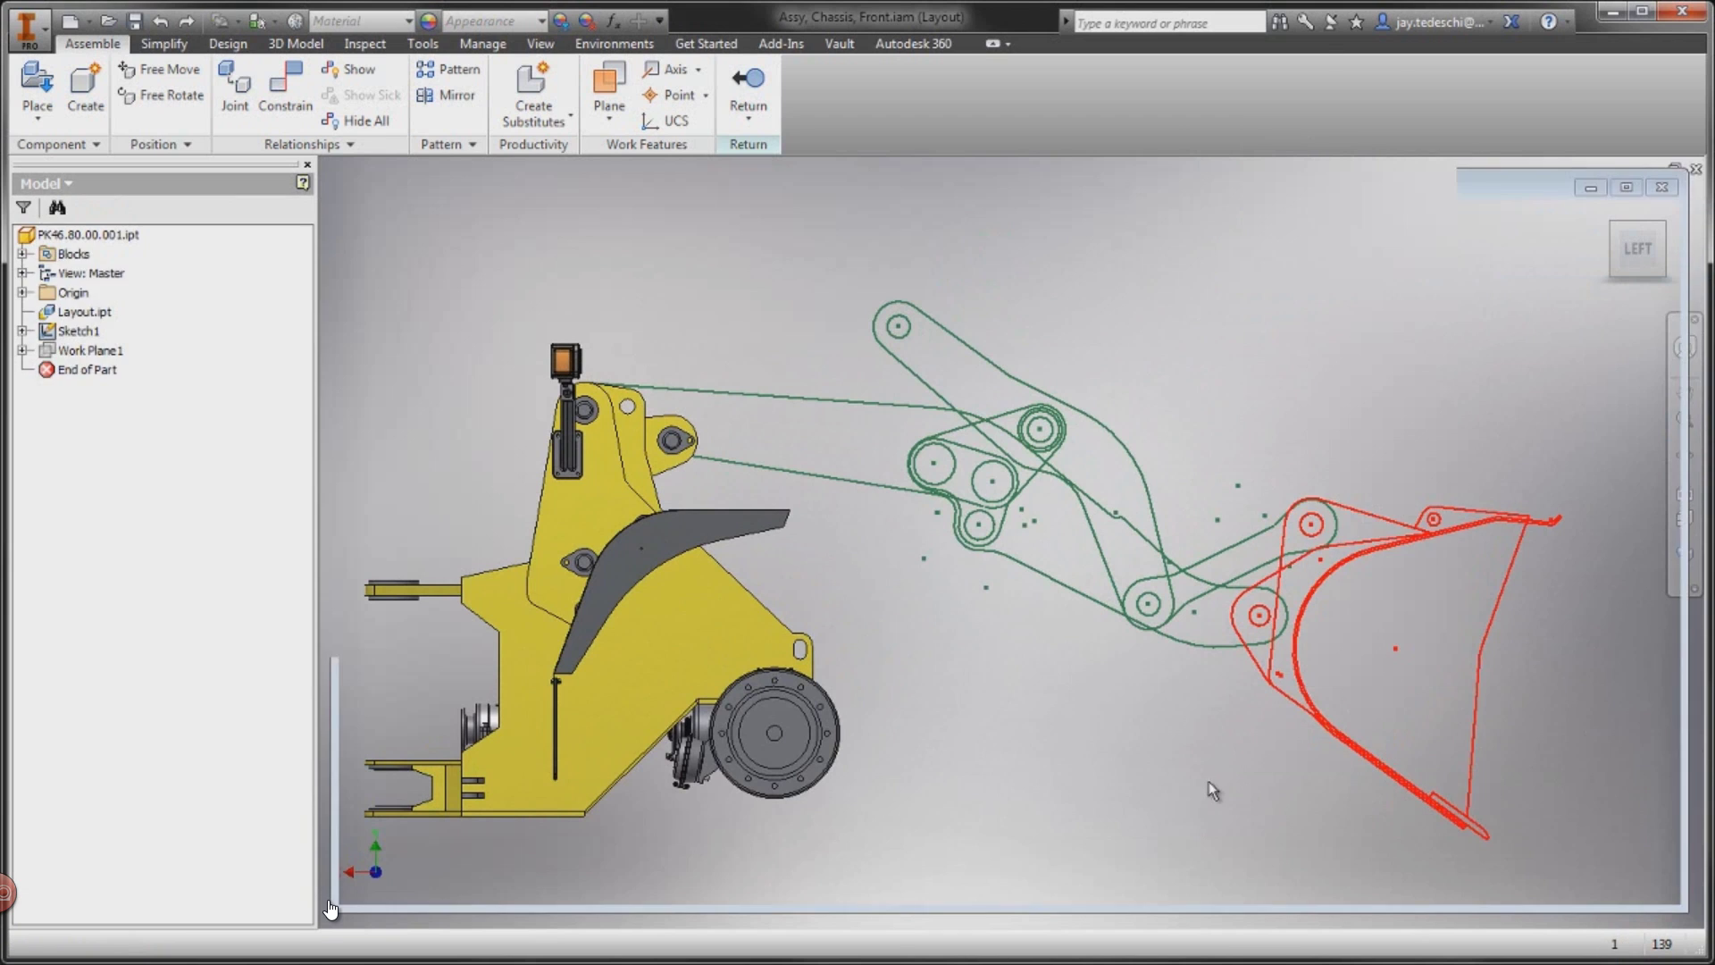
# Step: Create an empty Sketch2 on Work Plane1 and finish it
pyautogui.click(1664, 228)
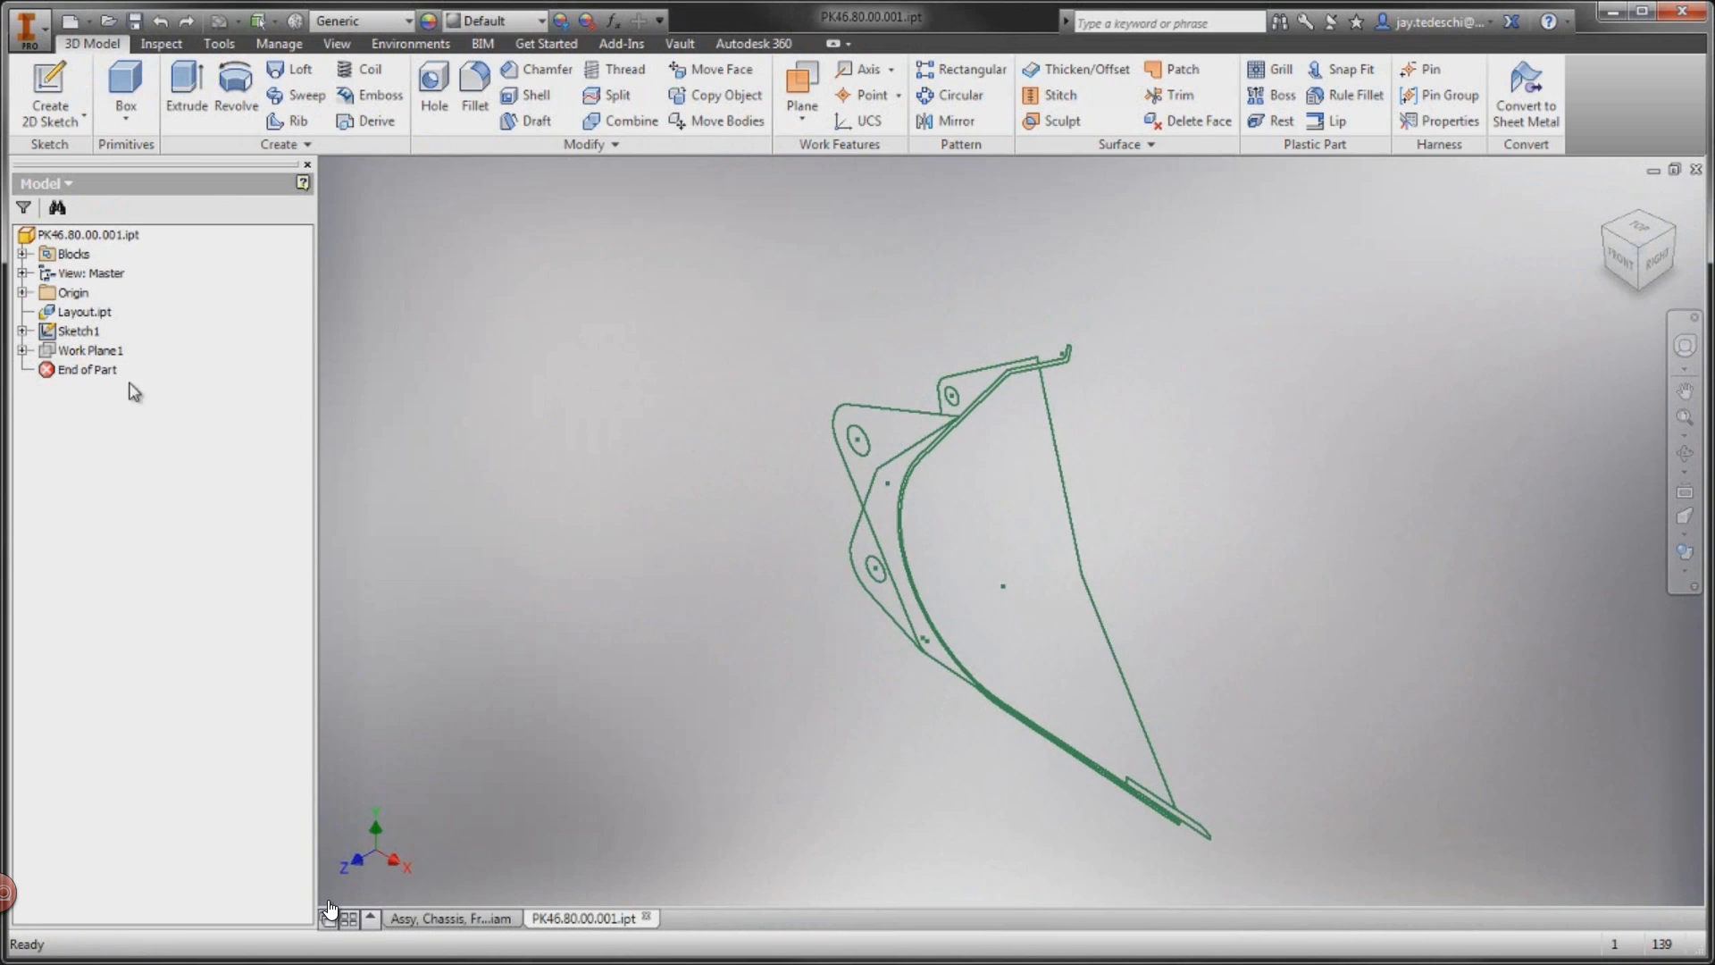
pyautogui.rightClick(104, 349)
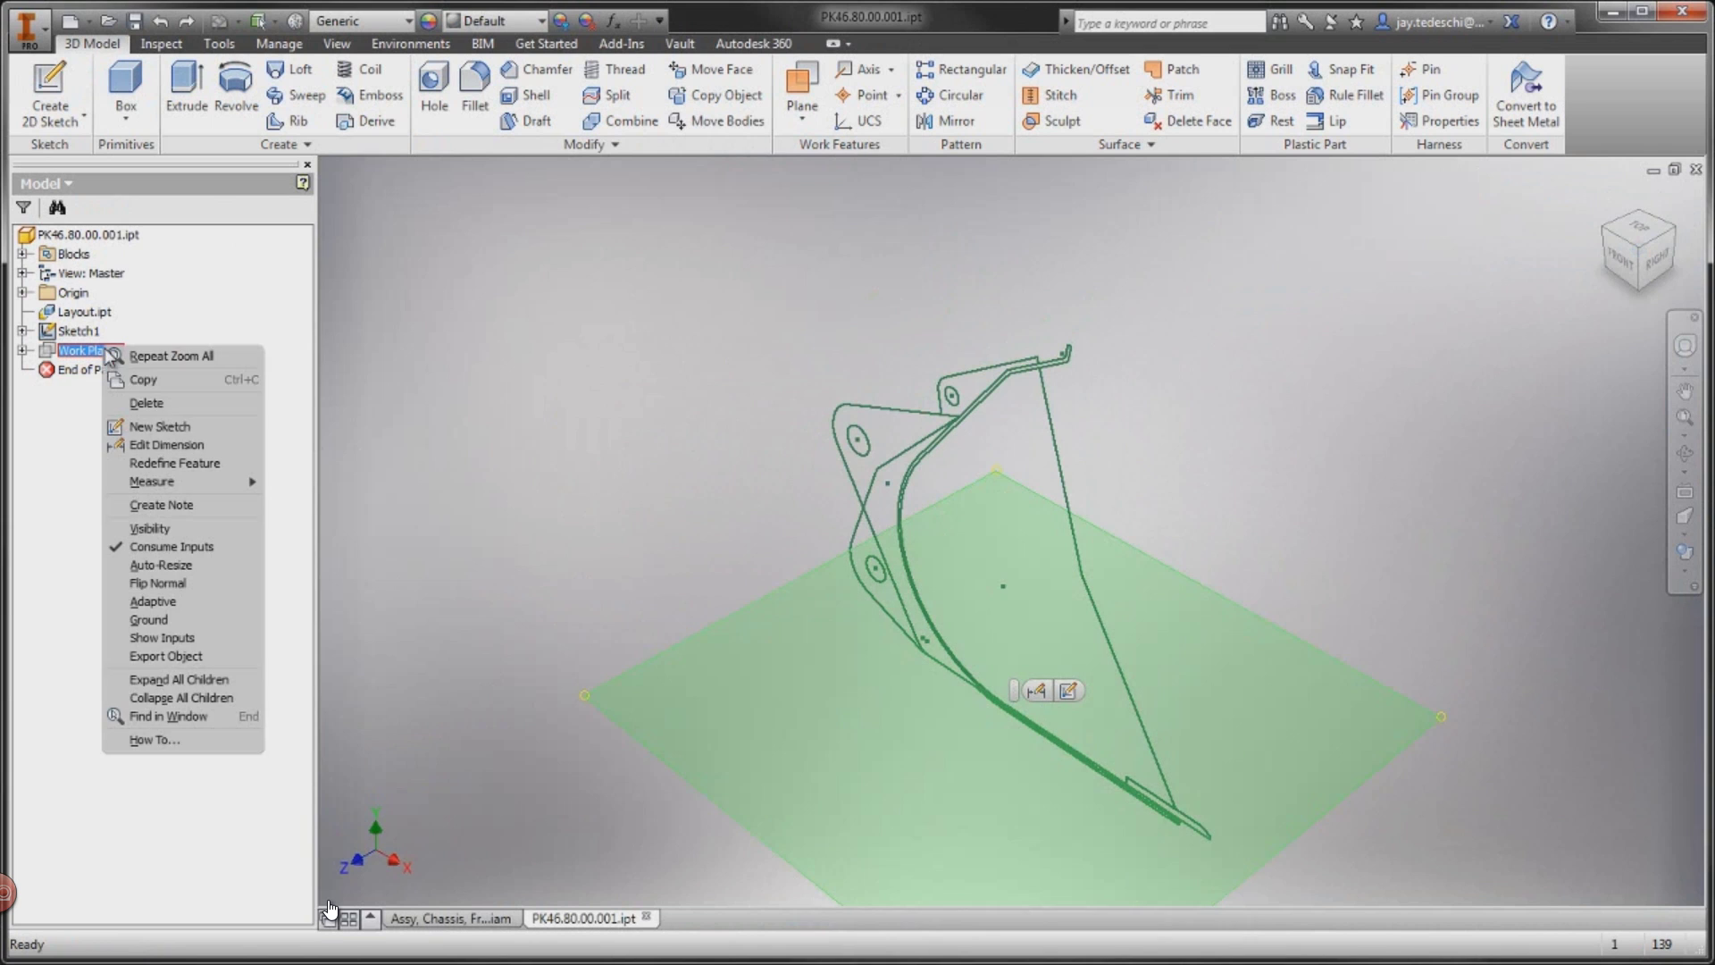
pyautogui.click(158, 426)
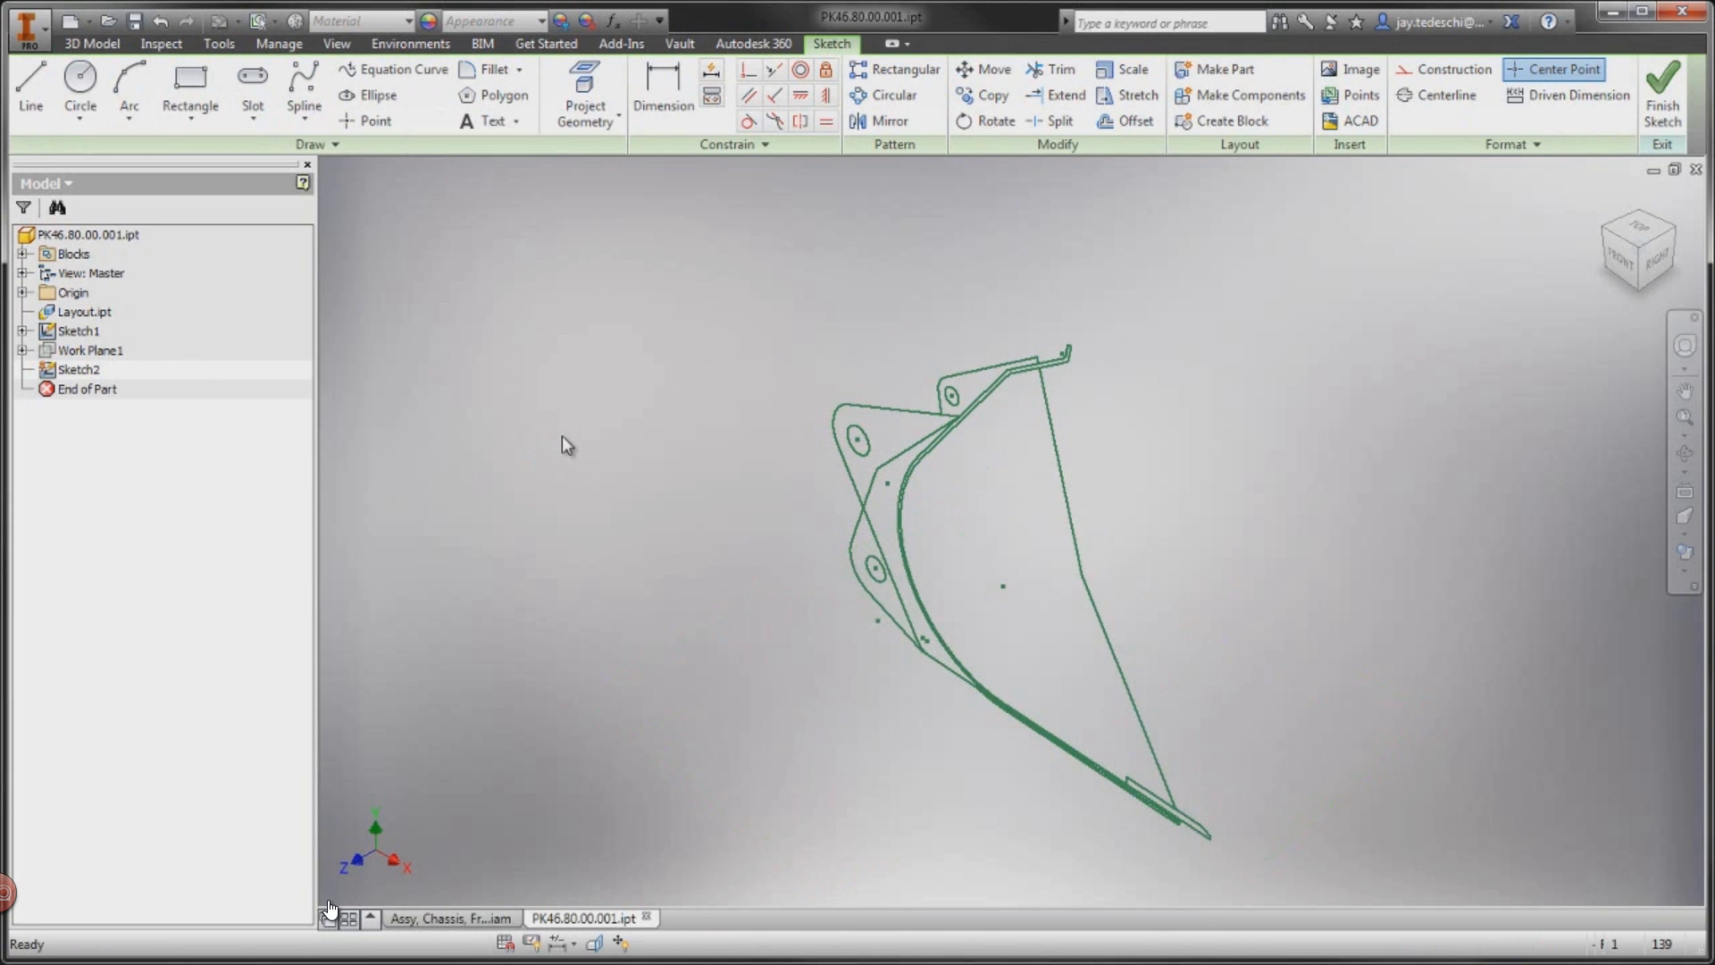
pyautogui.rightClick(562, 445)
pyautogui.click(562, 498)
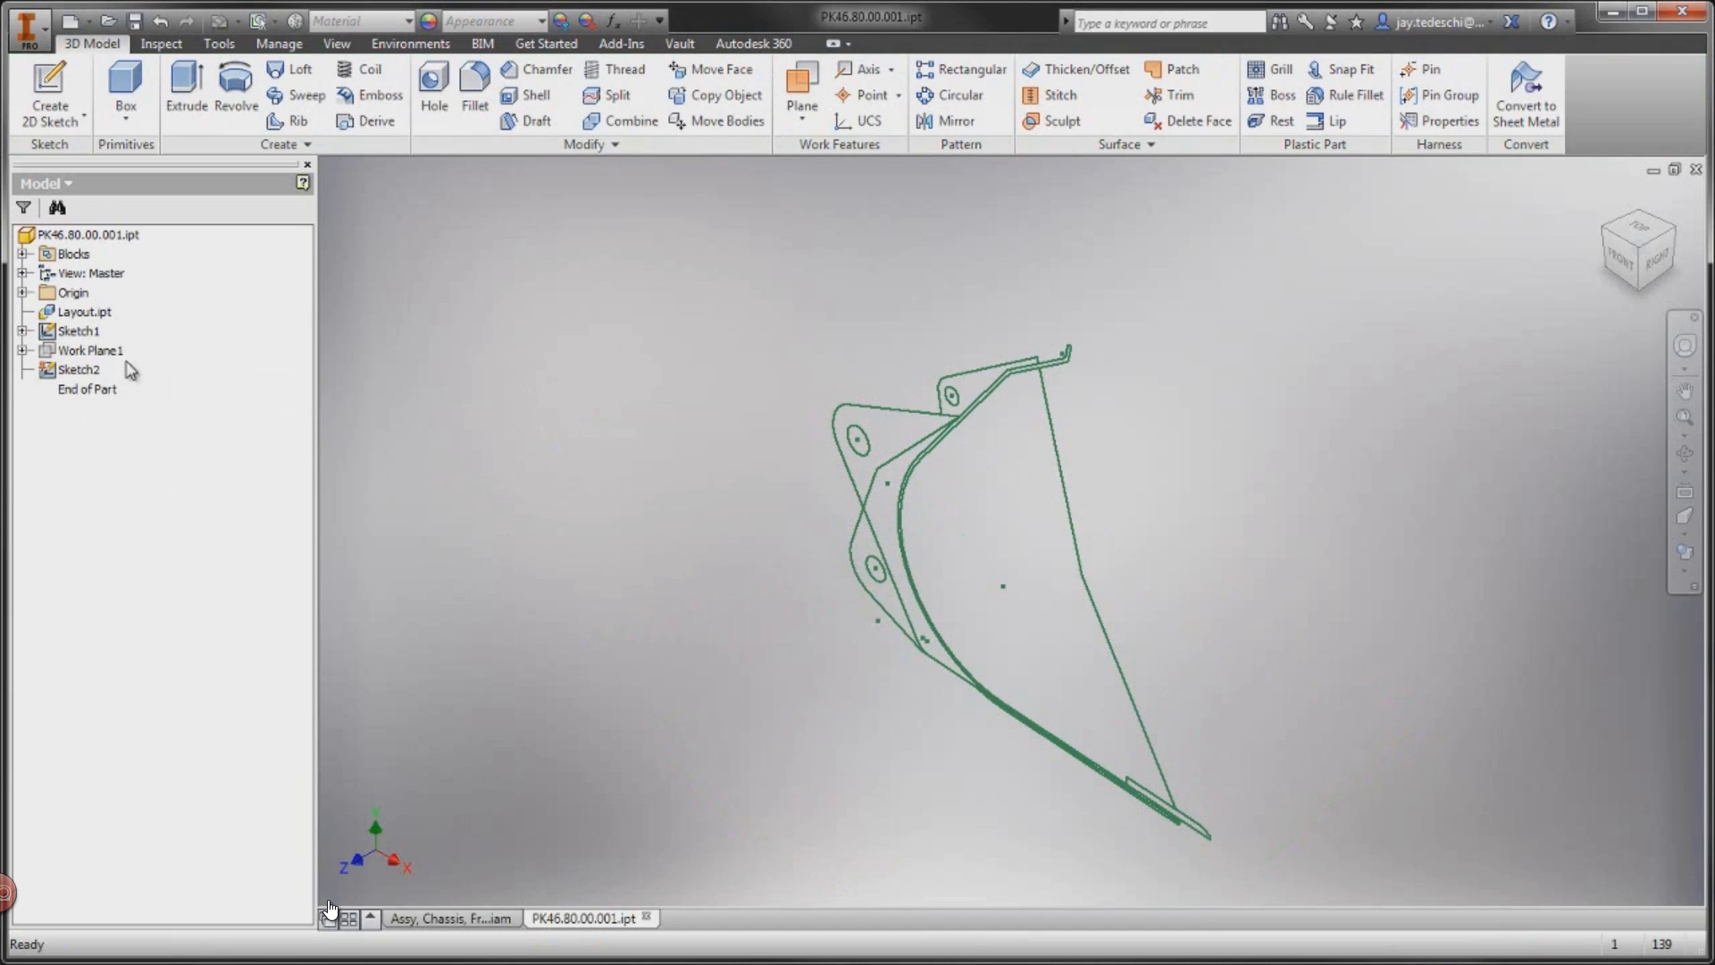
# Step: Align Sketch2's coordinate system to the part's X Axis and project a bucket edge into it
pyautogui.click(100, 370)
pyautogui.rightClick(521, 469)
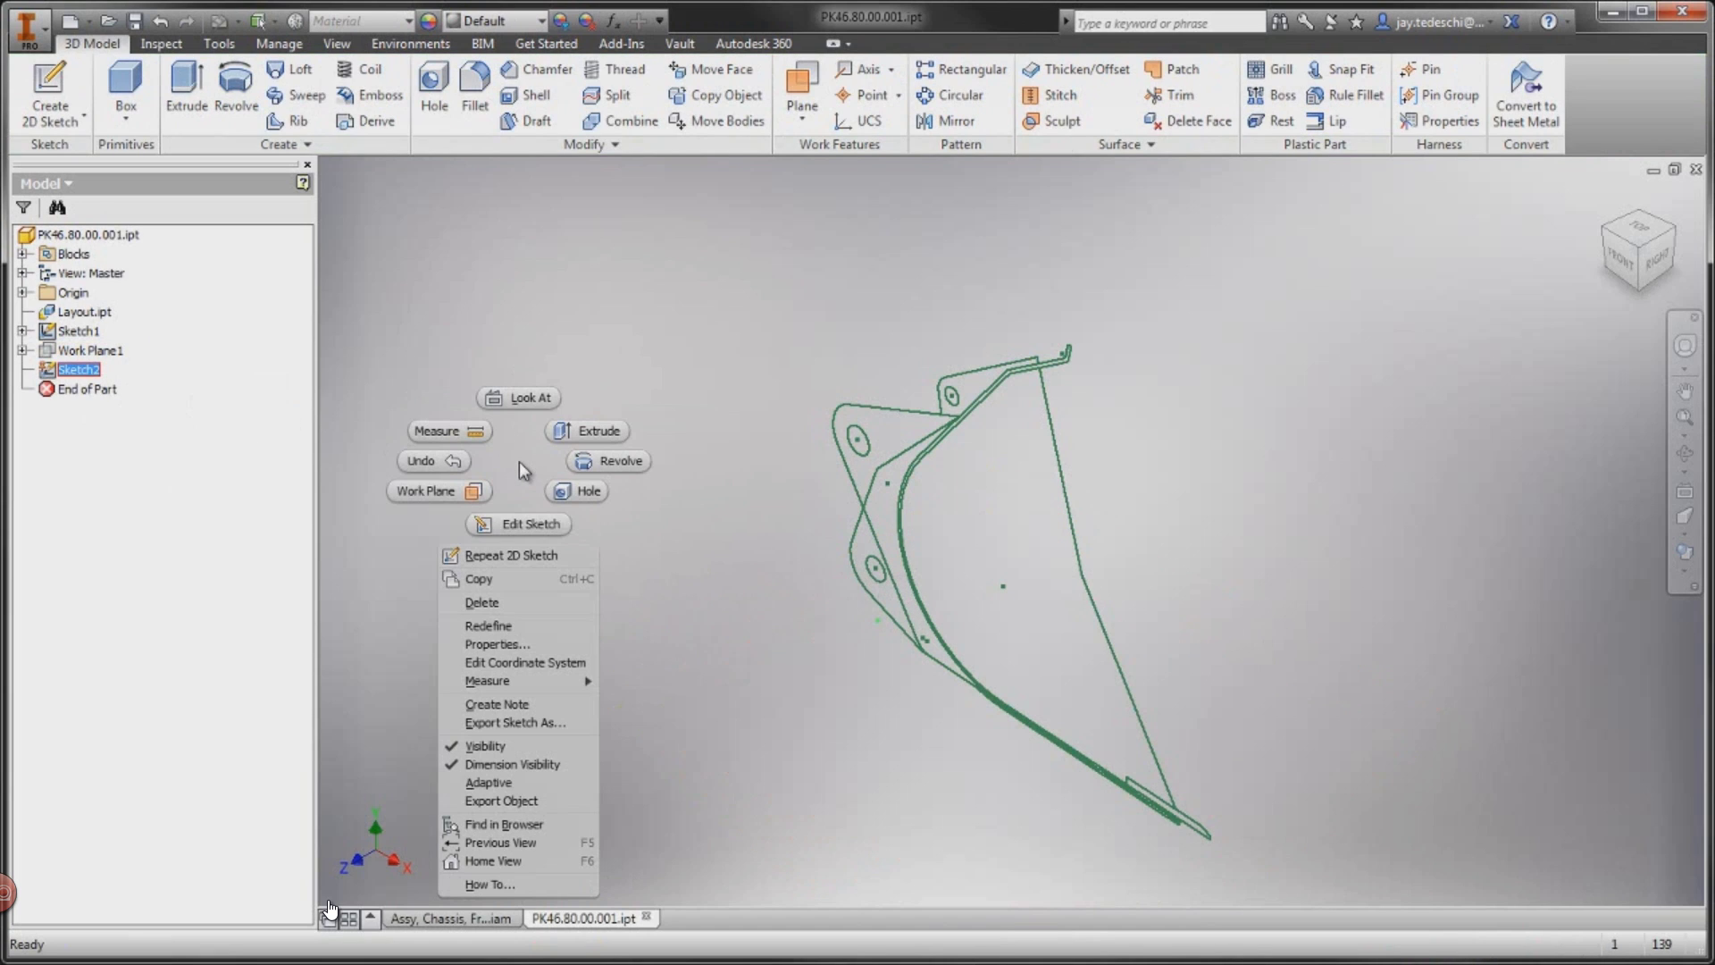
pyautogui.click(525, 662)
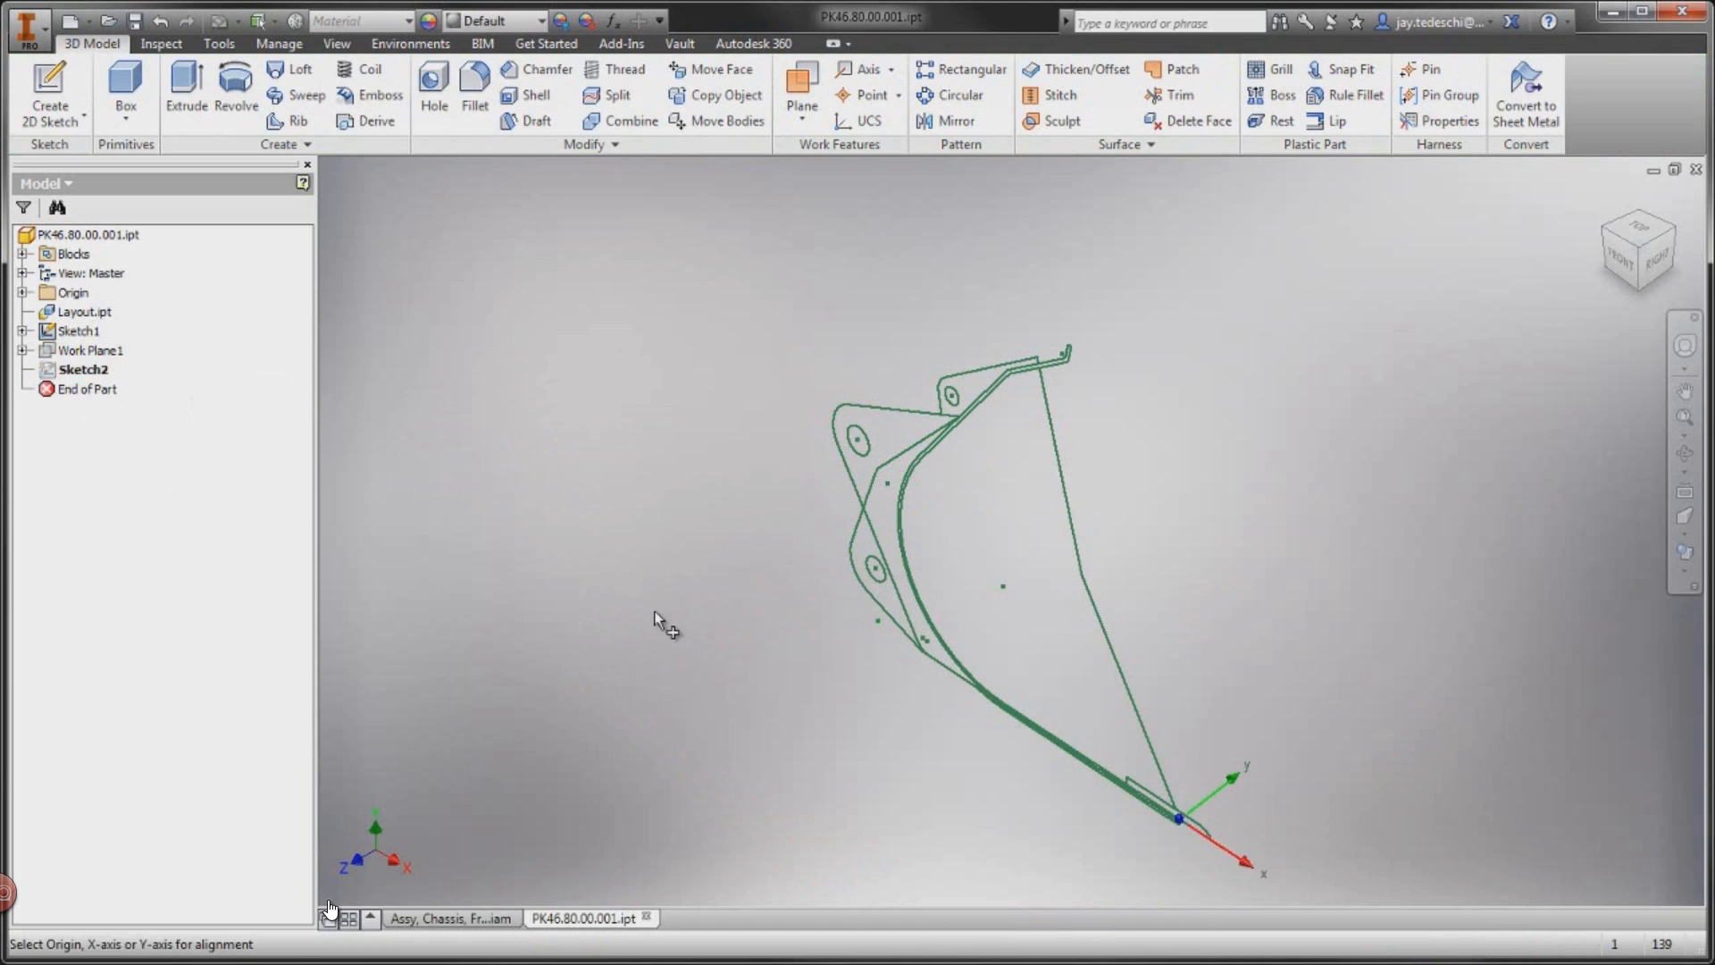
pyautogui.click(22, 293)
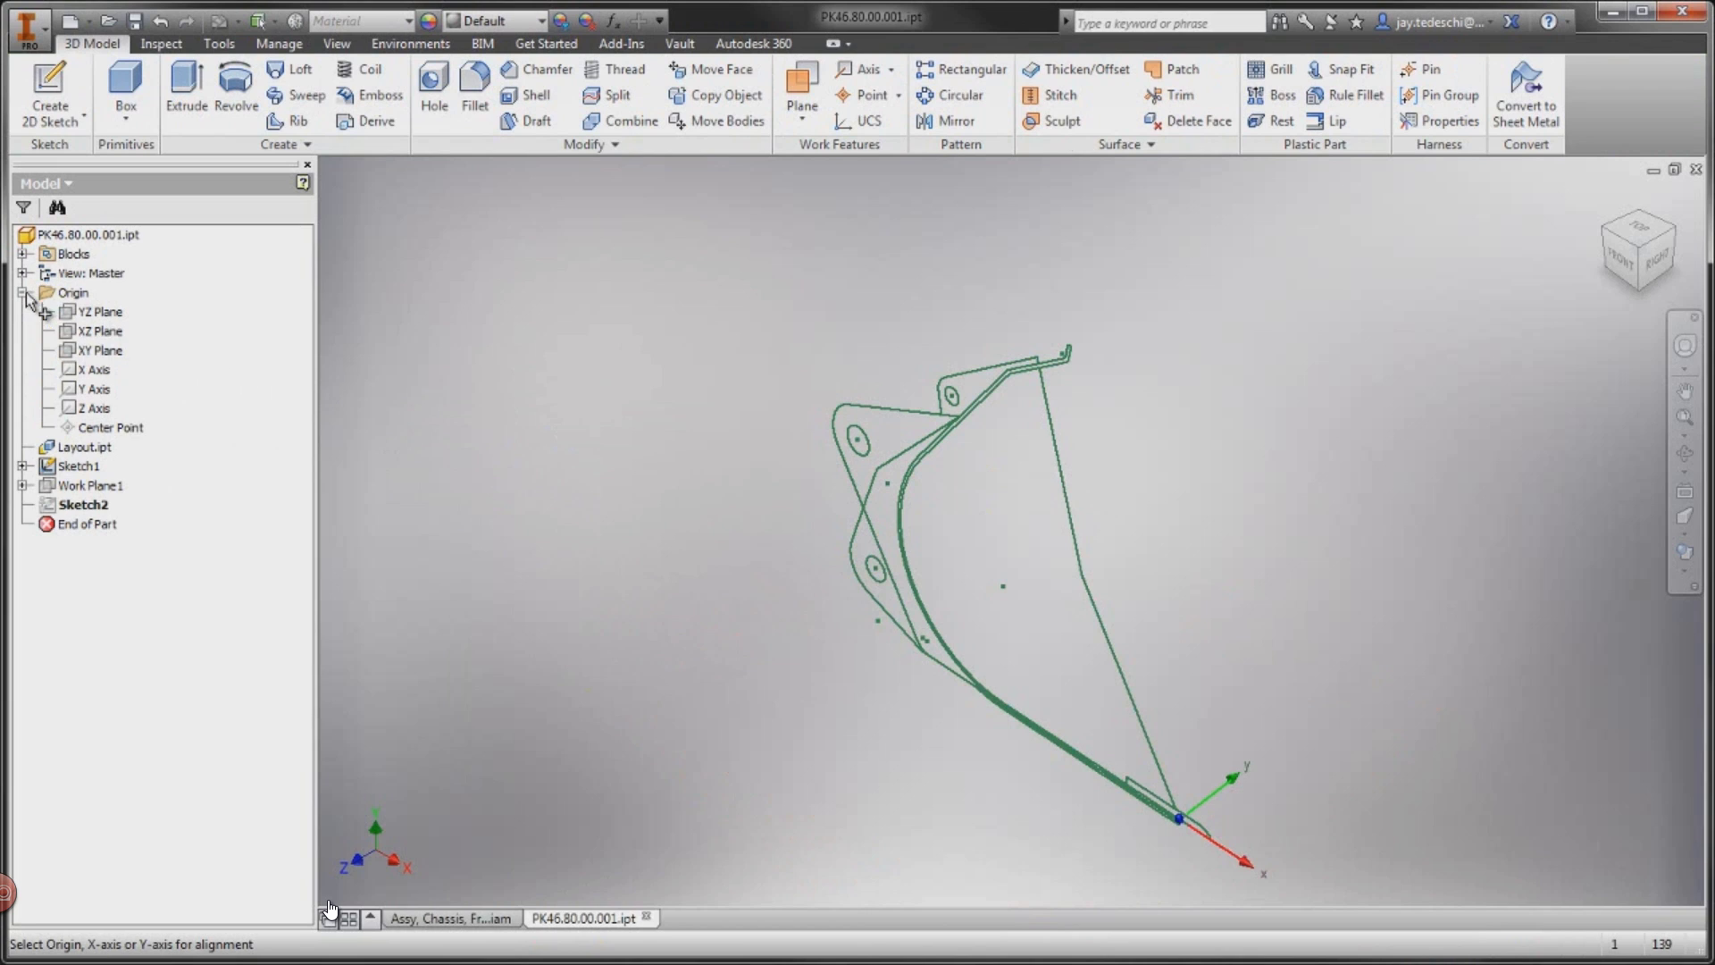
pyautogui.click(1221, 801)
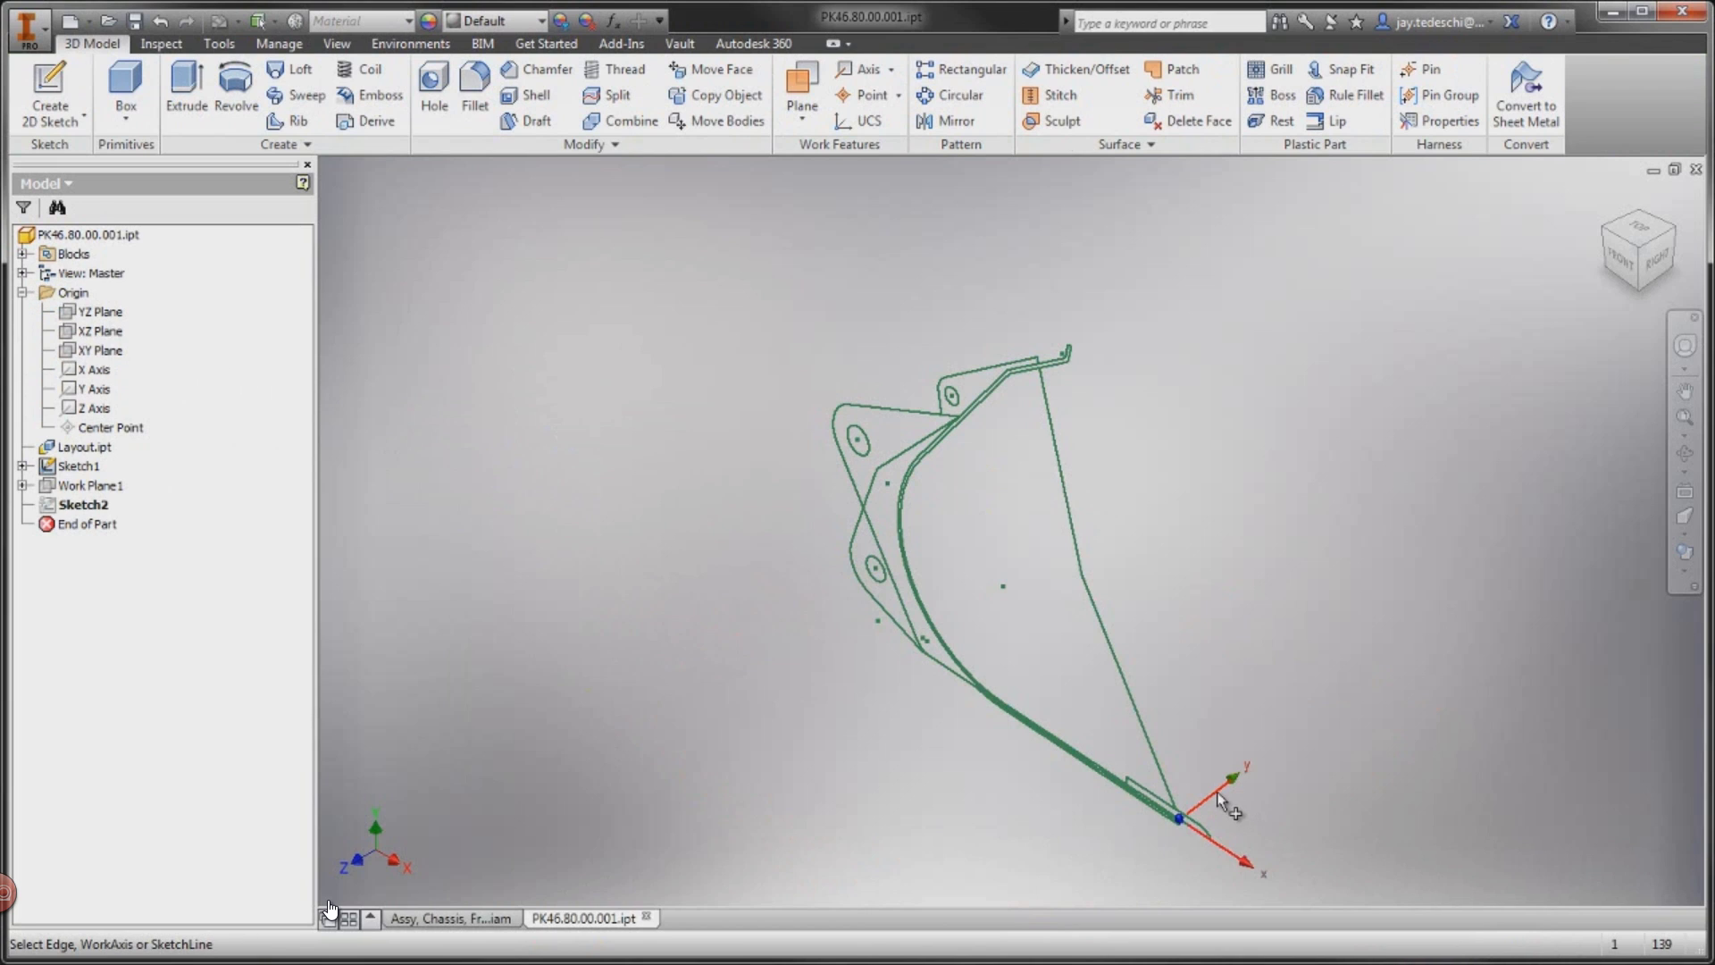
pyautogui.click(95, 370)
pyautogui.rightClick(526, 457)
pyautogui.click(612, 461)
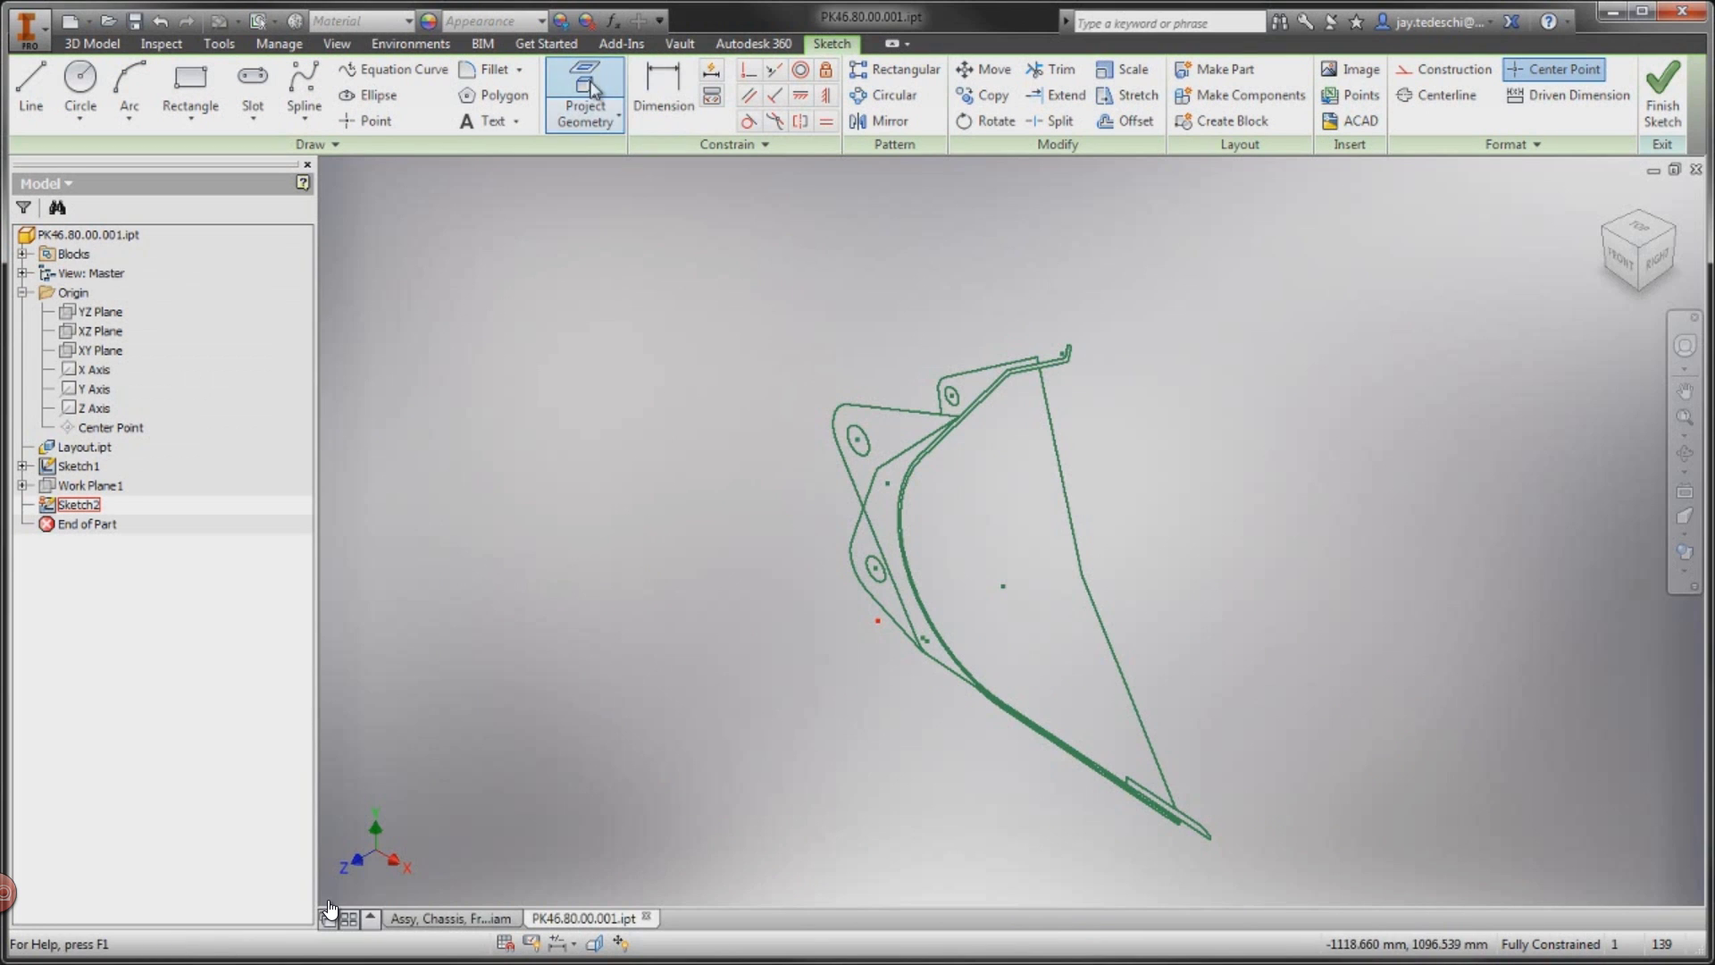
pyautogui.click(589, 108)
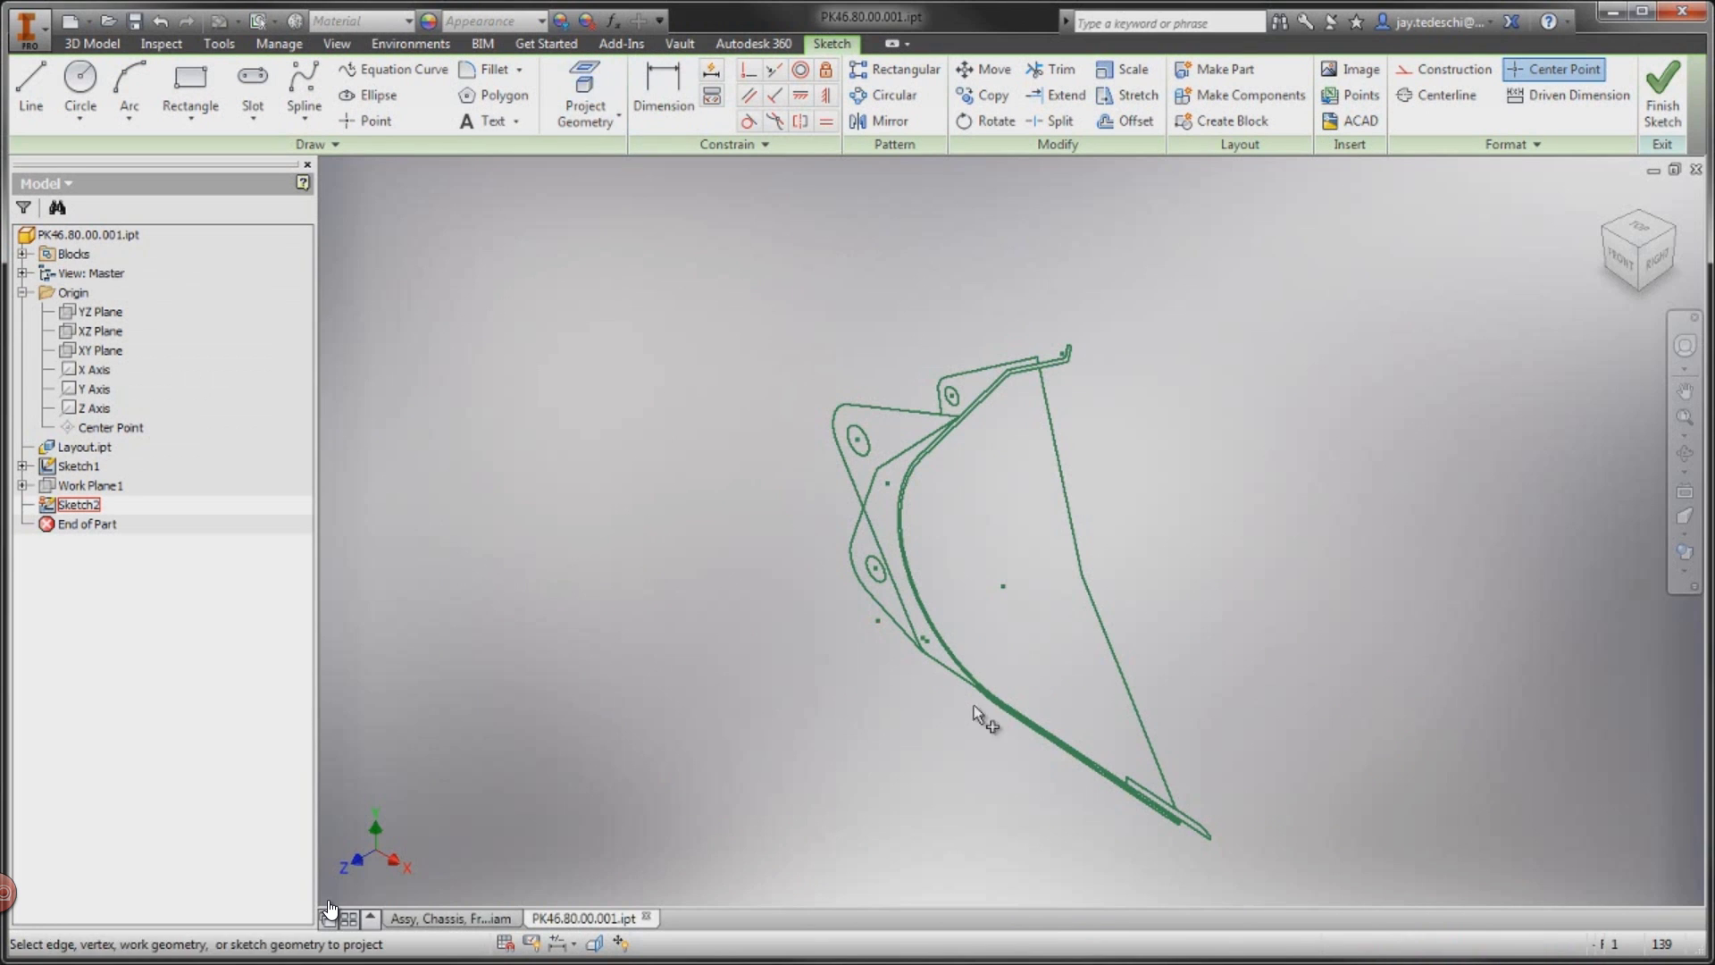
pyautogui.click(1179, 829)
# Step: Stop projecting and import Layout\Bucket_2D_3D.dwg into Sketch2
pyautogui.rightClick(1291, 583)
pyautogui.click(1390, 592)
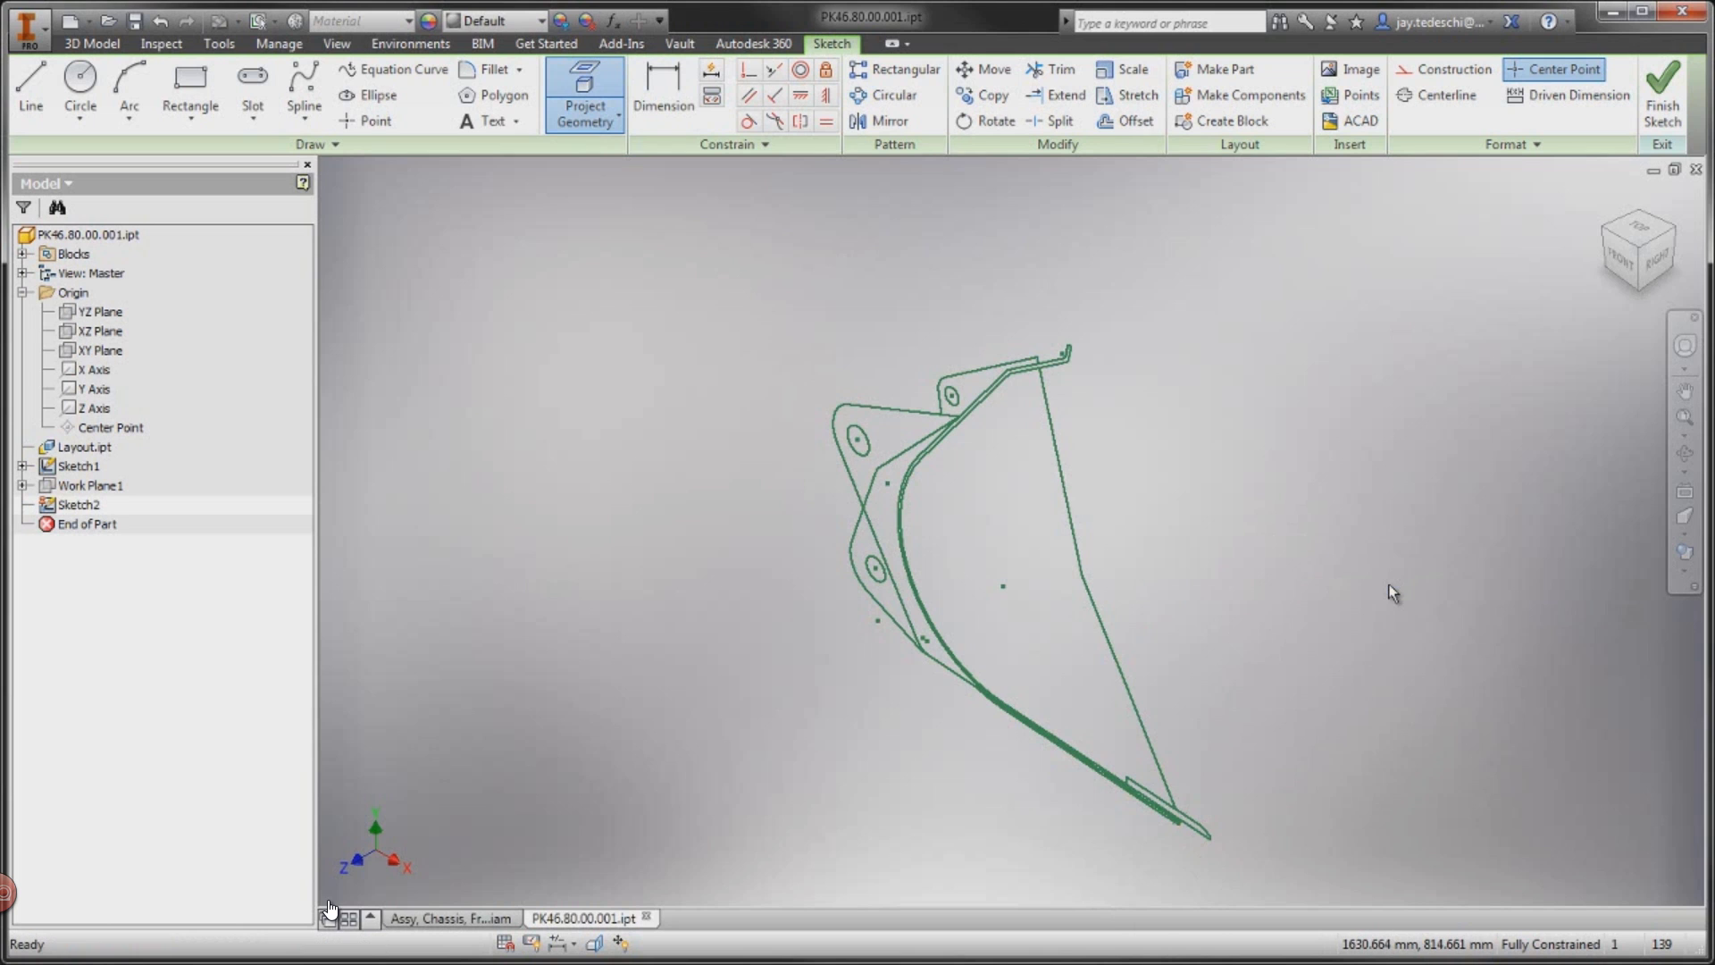
pyautogui.click(1358, 121)
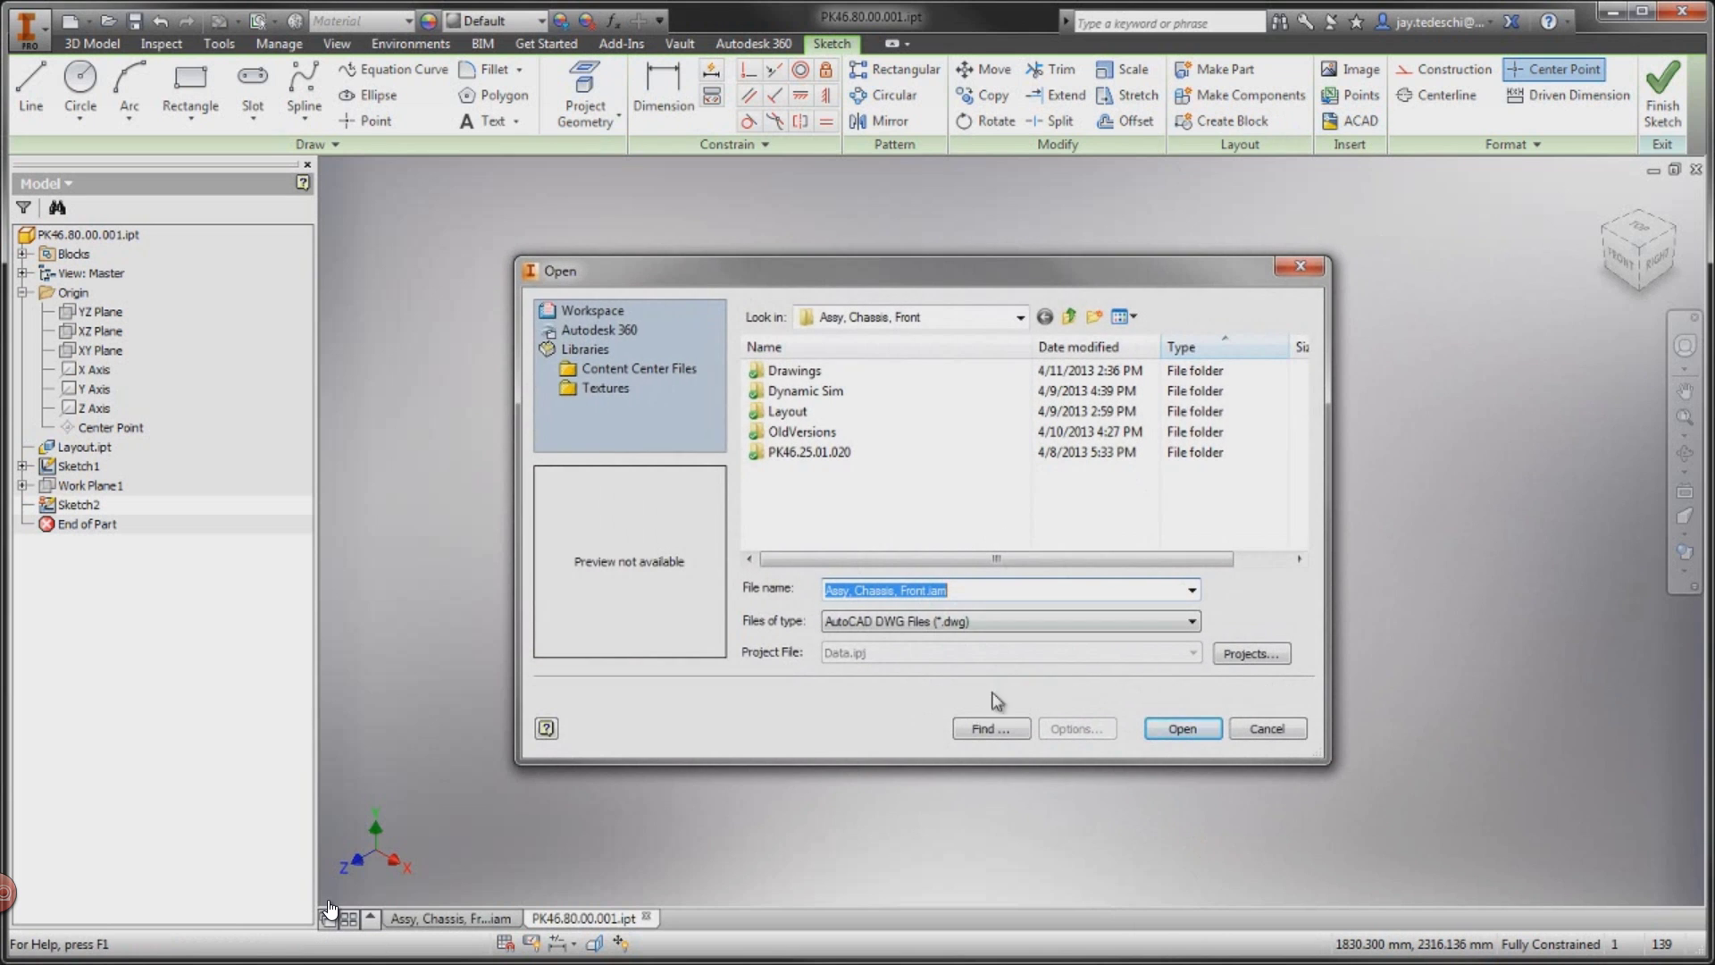
pyautogui.doubleClick(798, 412)
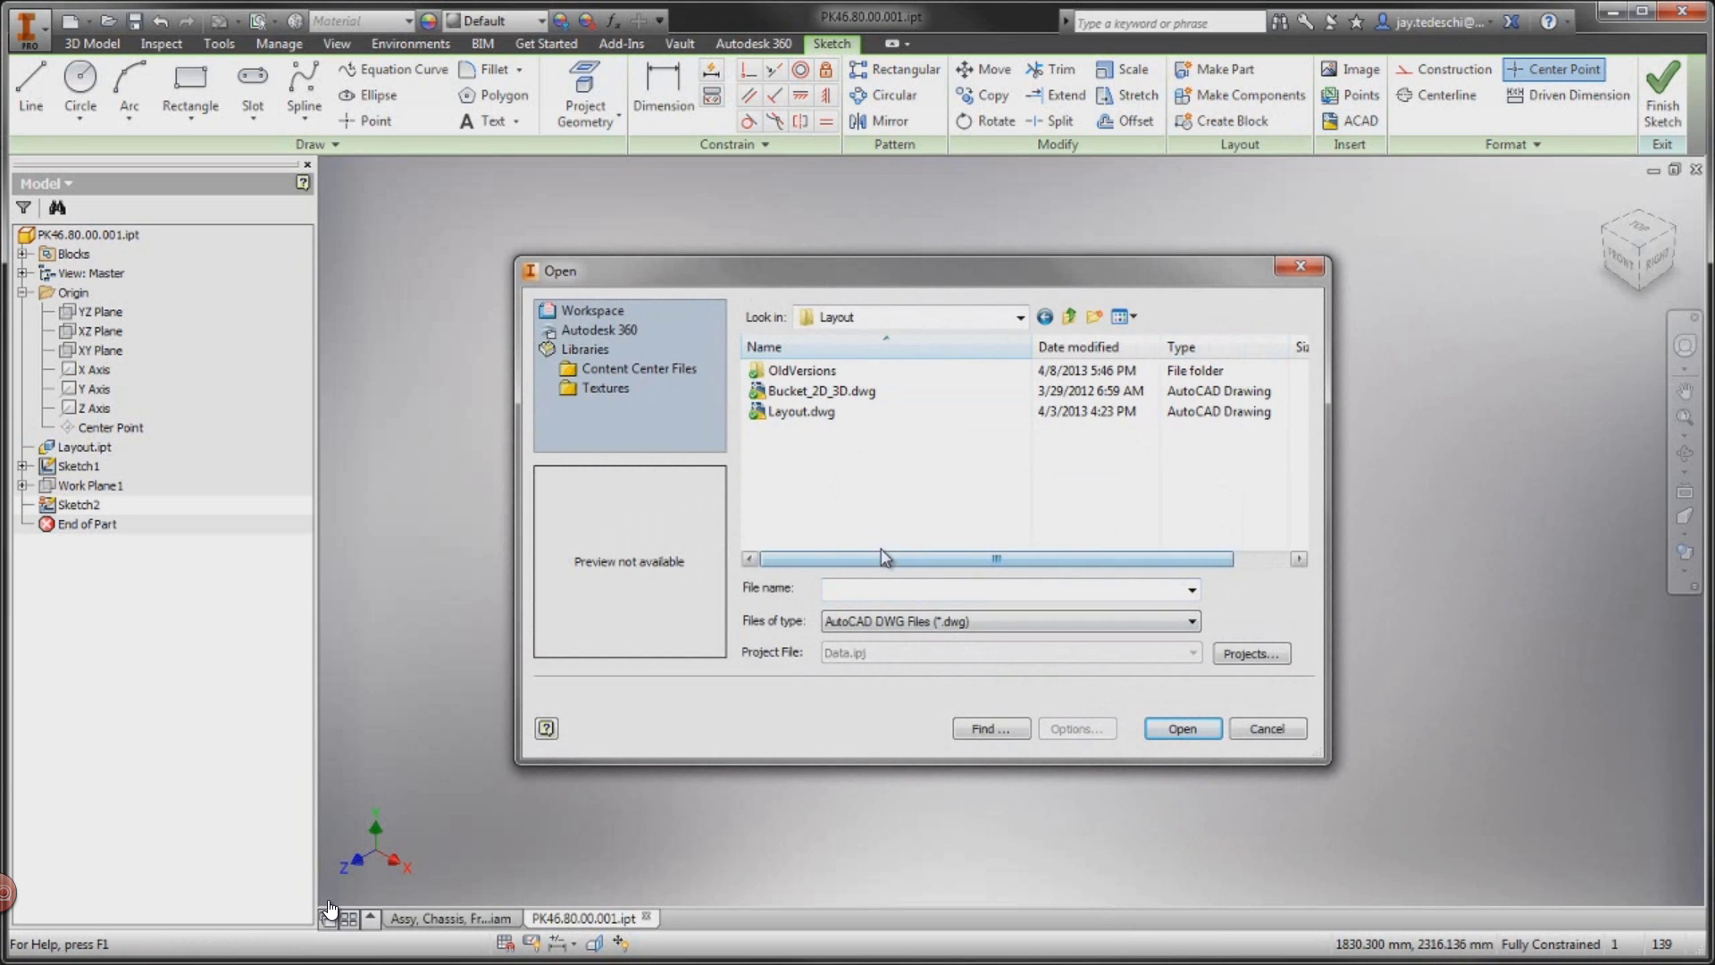
pyautogui.click(807, 391)
pyautogui.click(1185, 729)
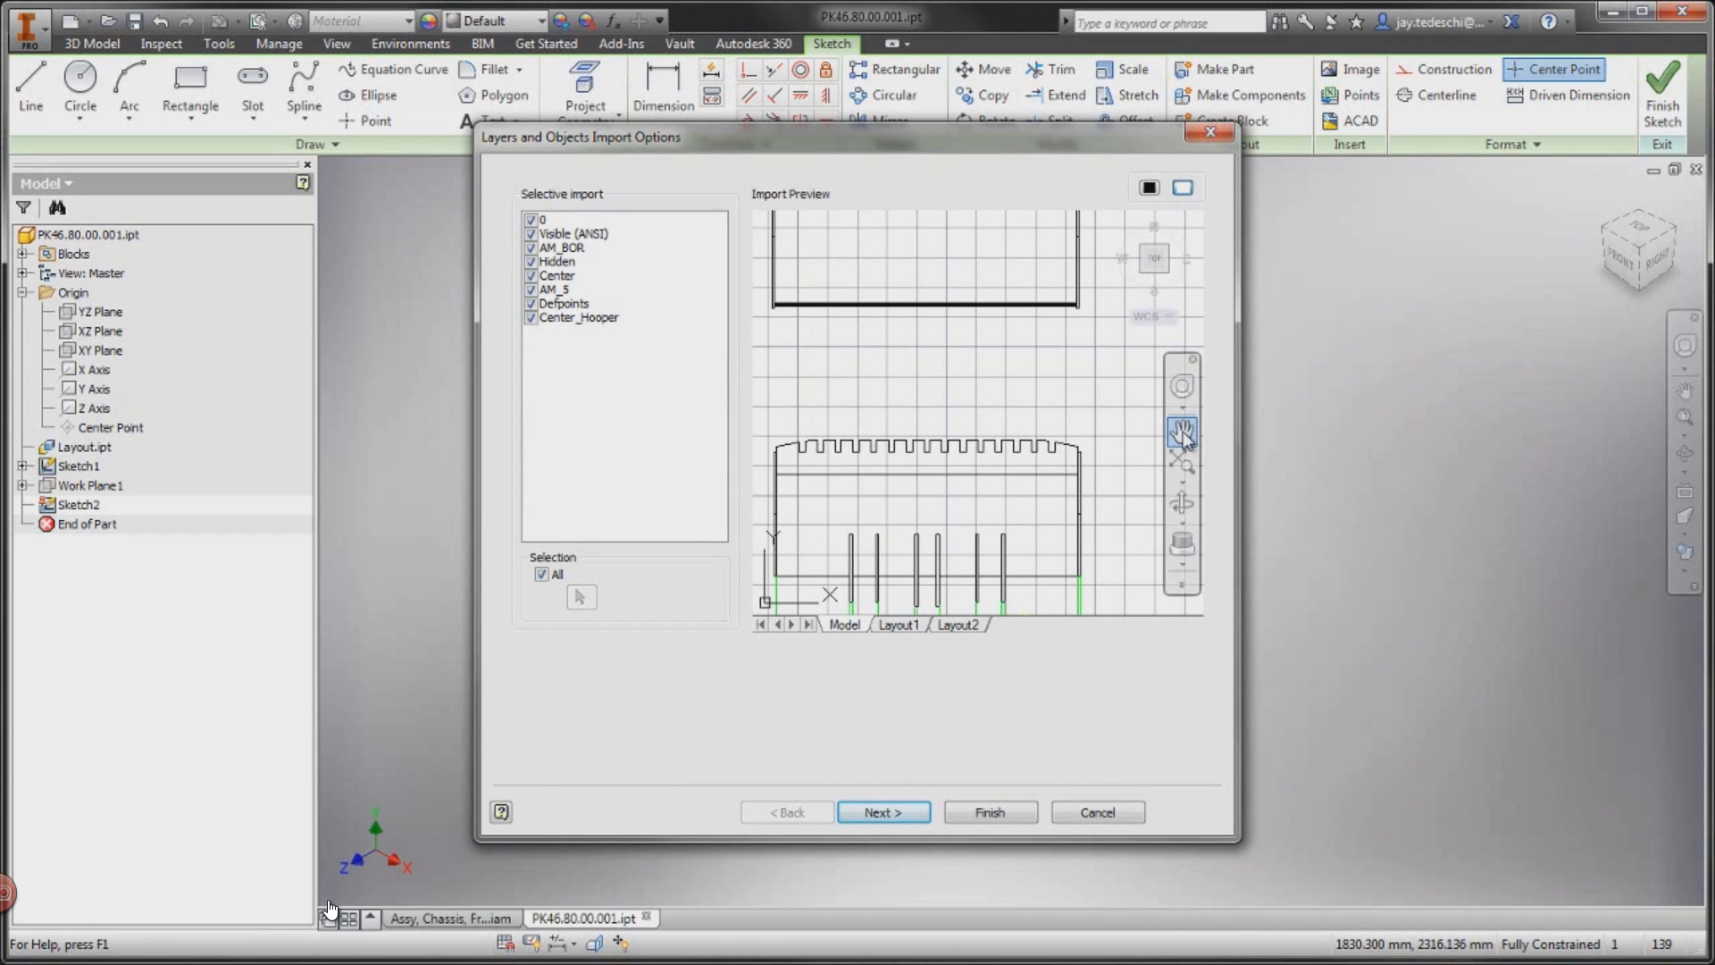
# Step: Pan the import preview, deselect All, and window-select the geometry for import
pyautogui.click(1183, 431)
pyautogui.moveTo(928, 507); pyautogui.dragTo(956, 364)
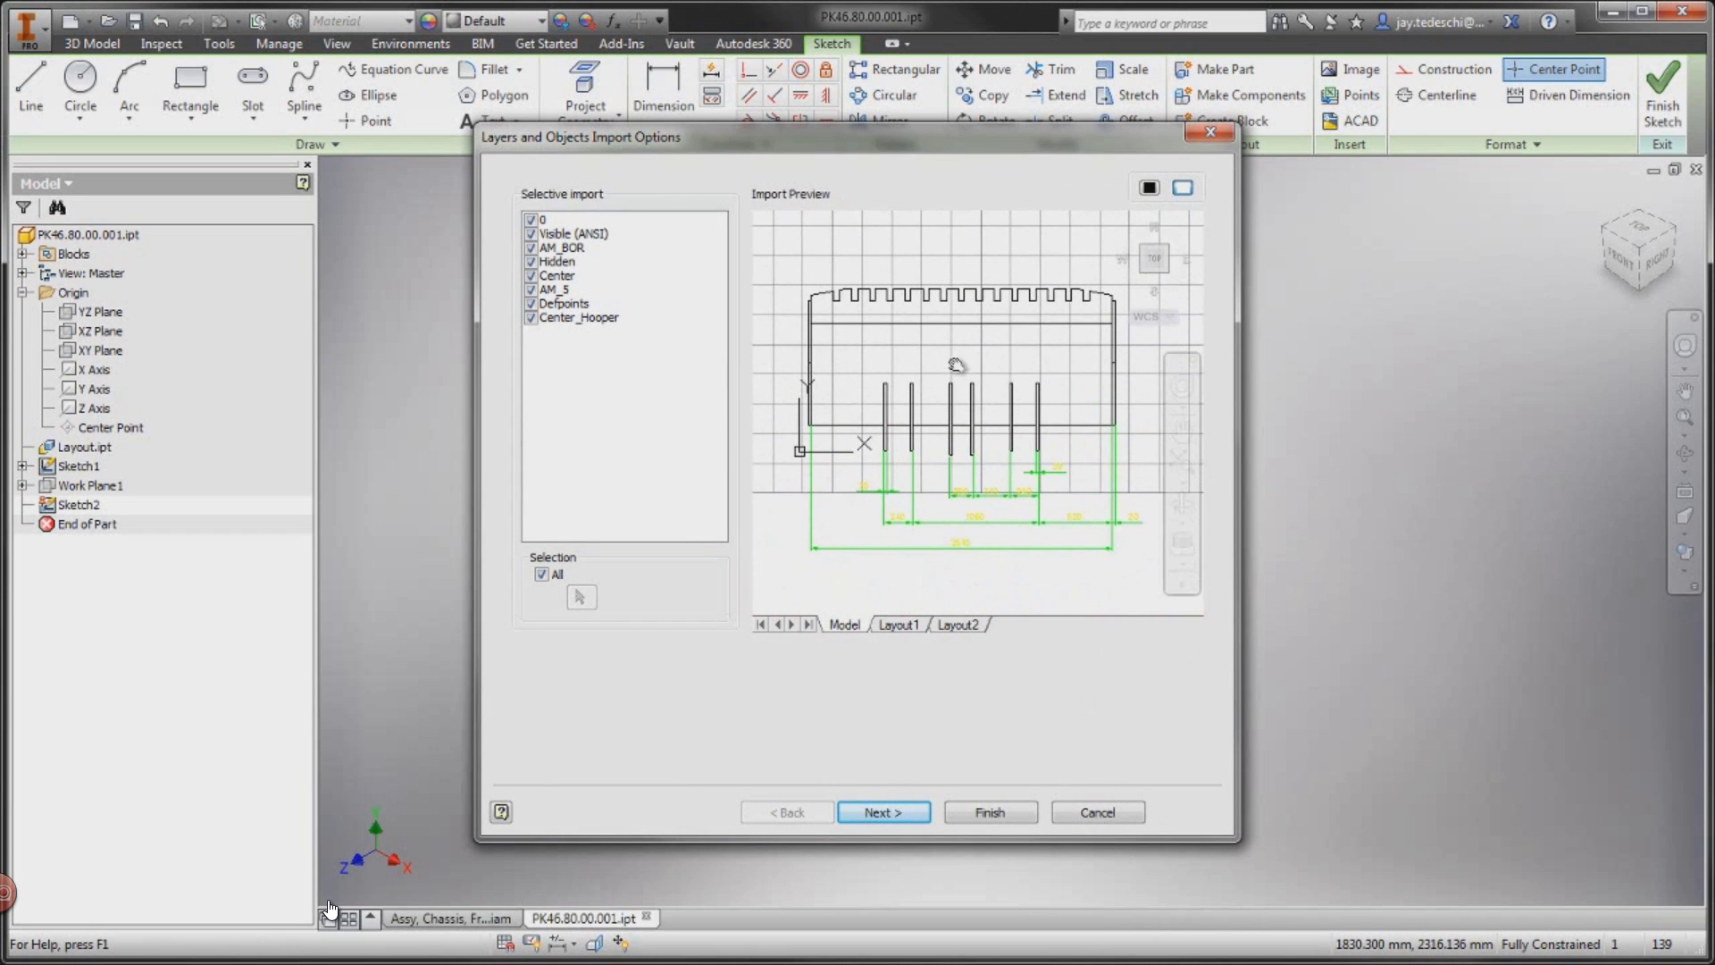
pyautogui.click(543, 575)
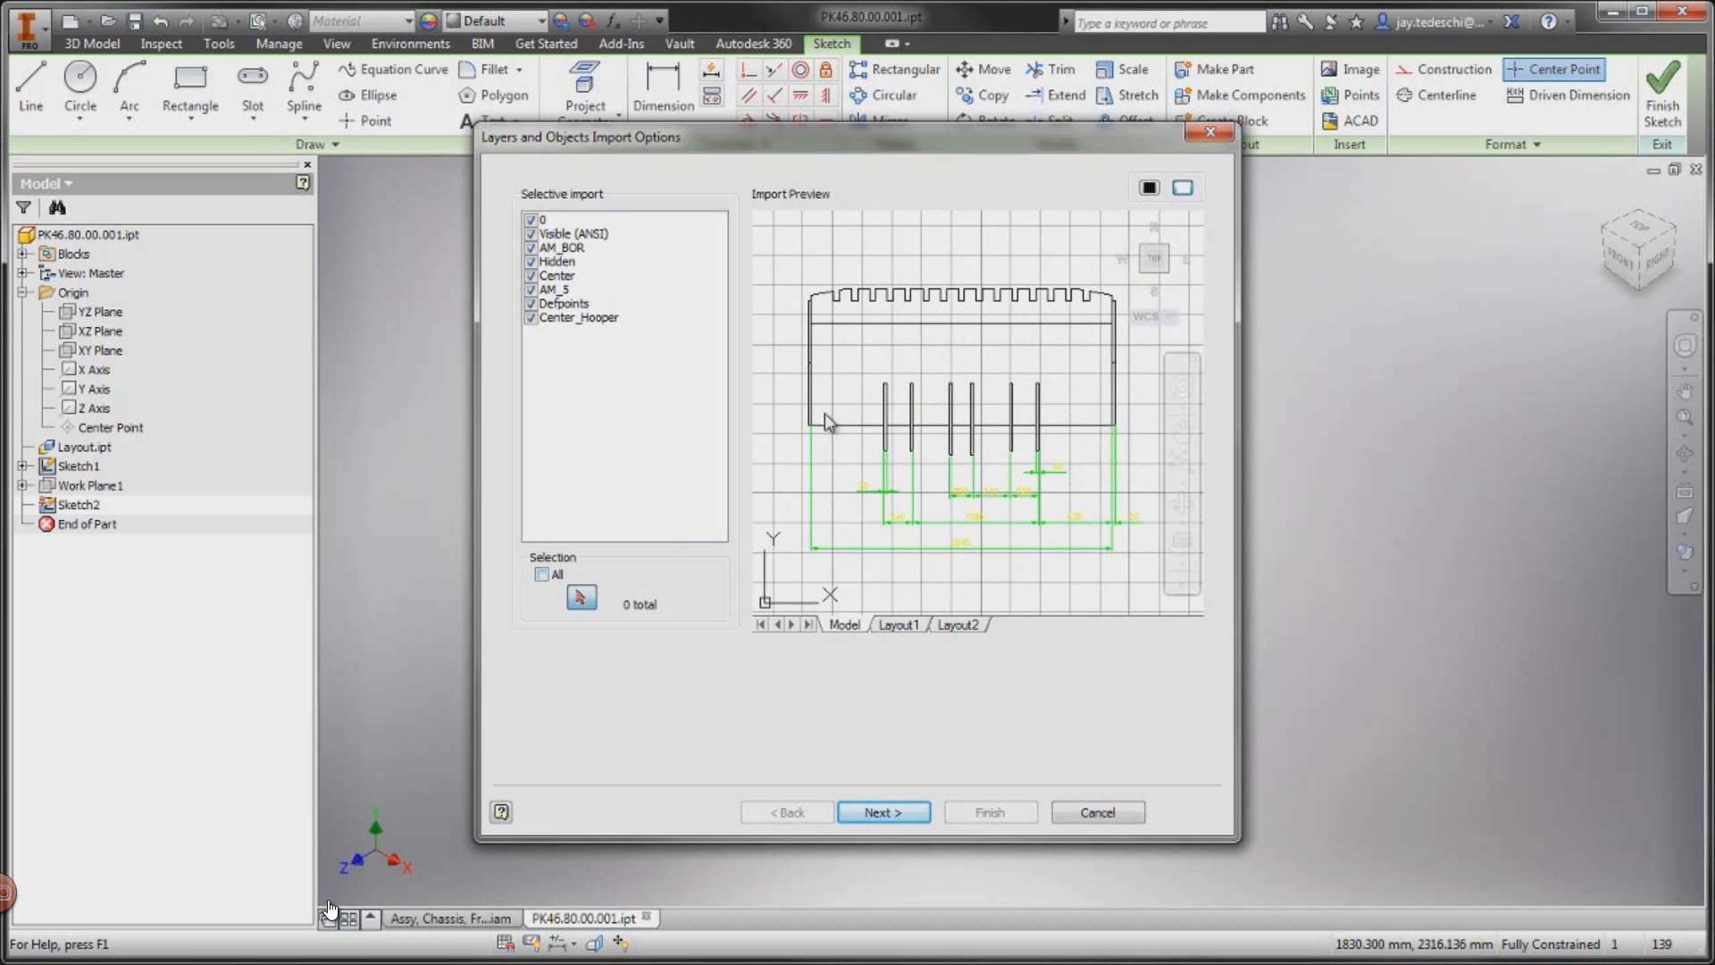
pyautogui.moveTo(778, 242)
pyautogui.mouseDown()
pyautogui.moveTo(932, 583)
pyautogui.moveTo(1178, 601)
pyautogui.mouseUp()
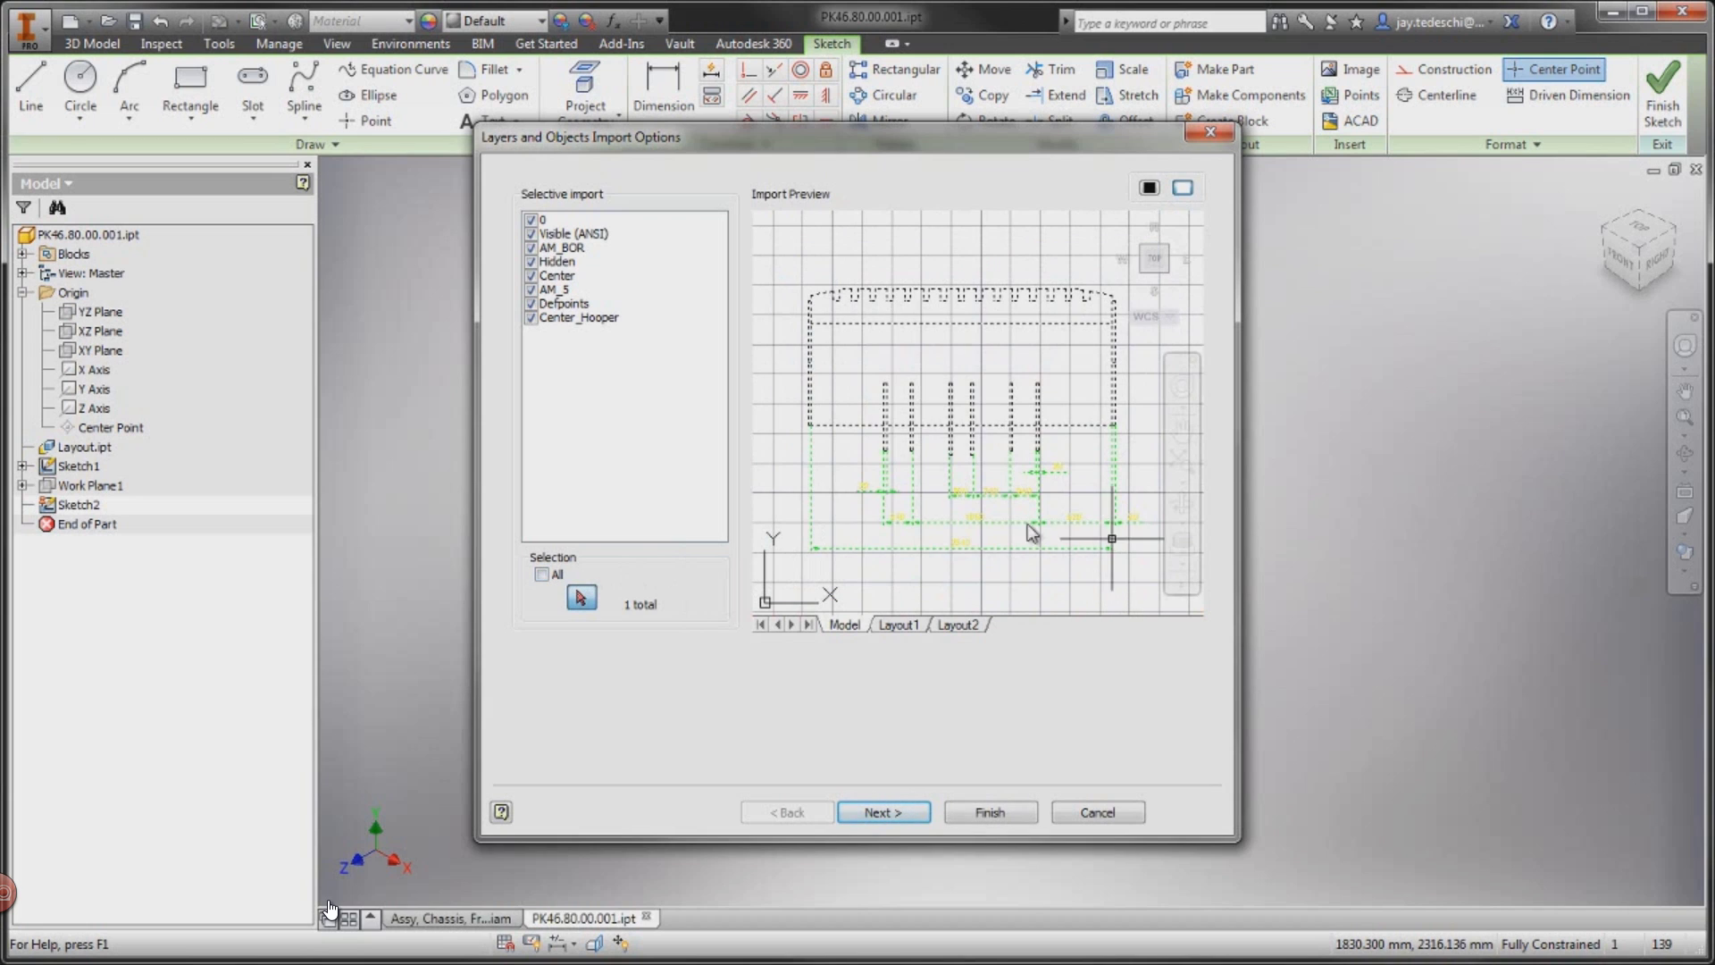
pyautogui.click(885, 814)
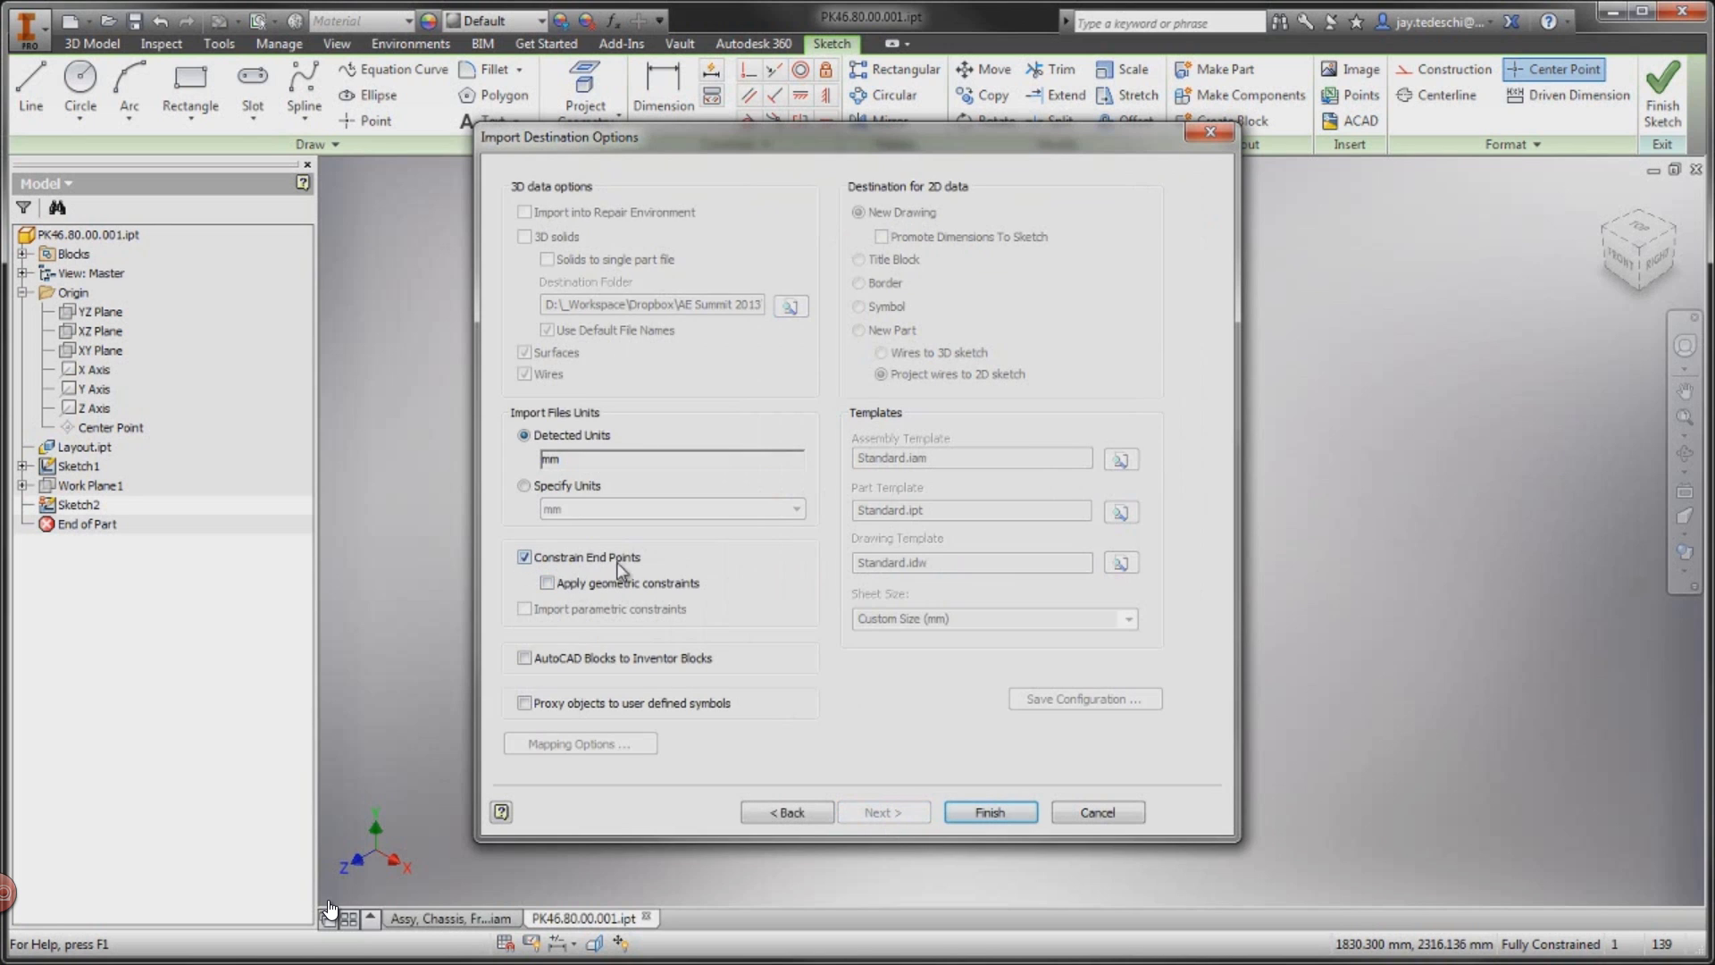
# Step: Finish importing the bucket profile into Sketch2 and start the Move tool
pyautogui.click(986, 812)
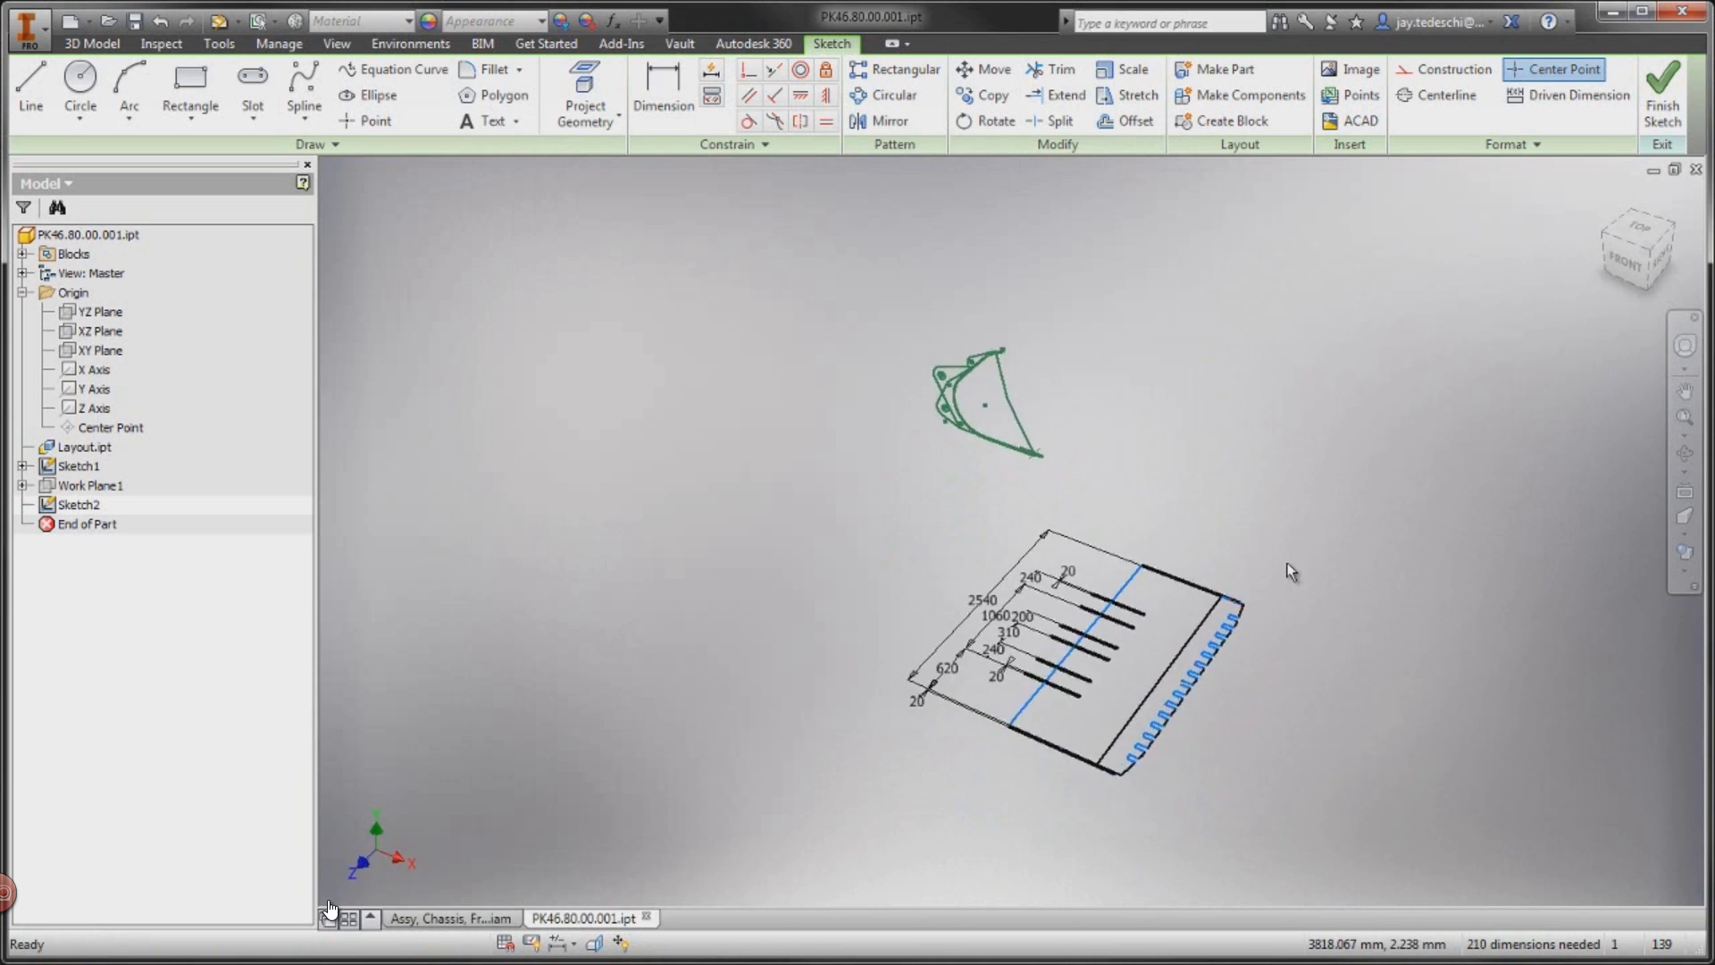
pyautogui.click(989, 70)
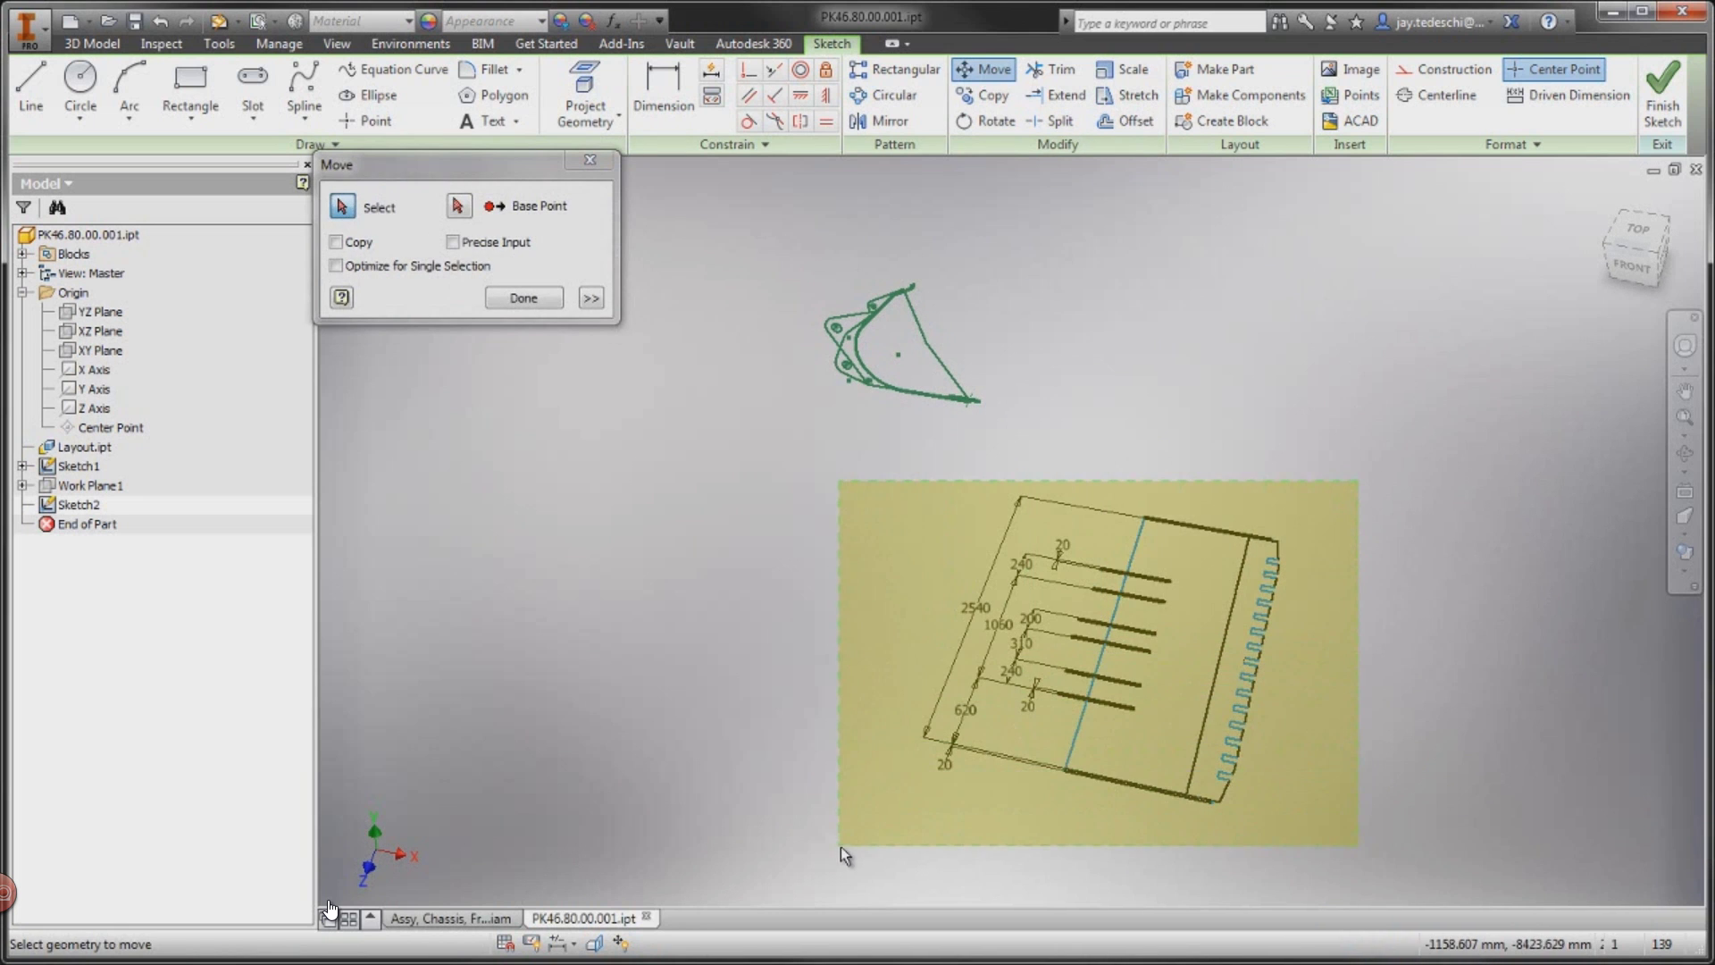
# Step: Move the dimensioned layout from its edge base point onto the bucket profile's end point
pyautogui.moveTo(1183, 615); pyautogui.dragTo(840, 846)
pyautogui.scroll(5, 884, 632)
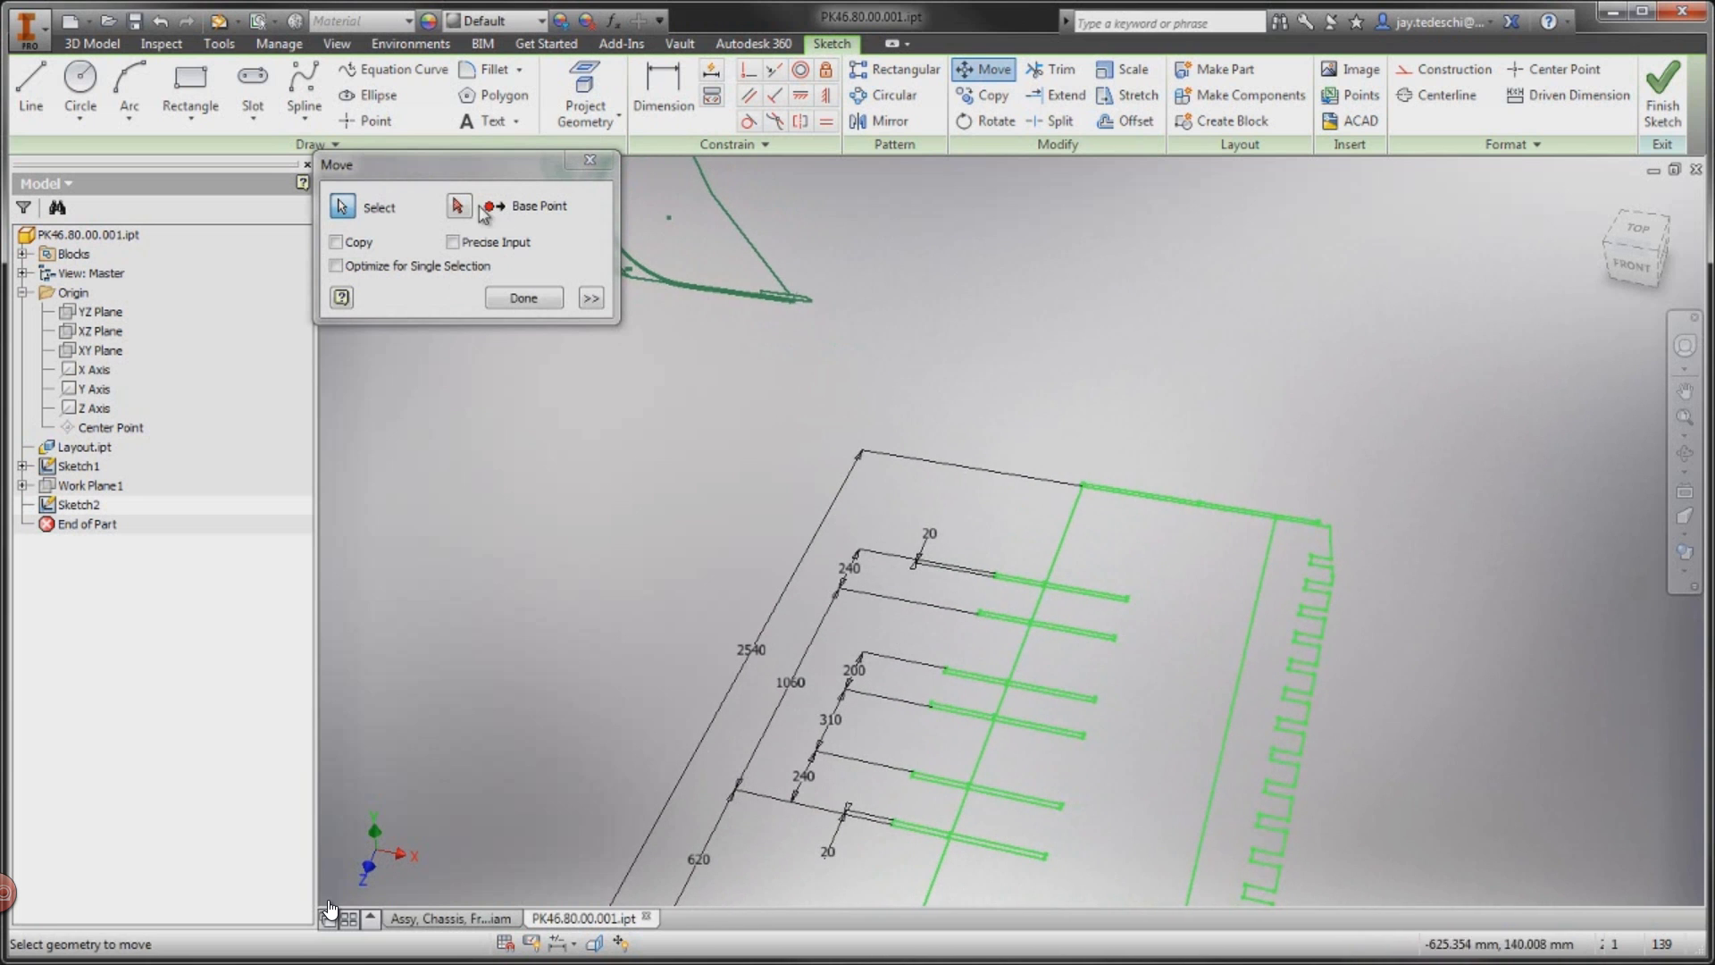
pyautogui.click(459, 206)
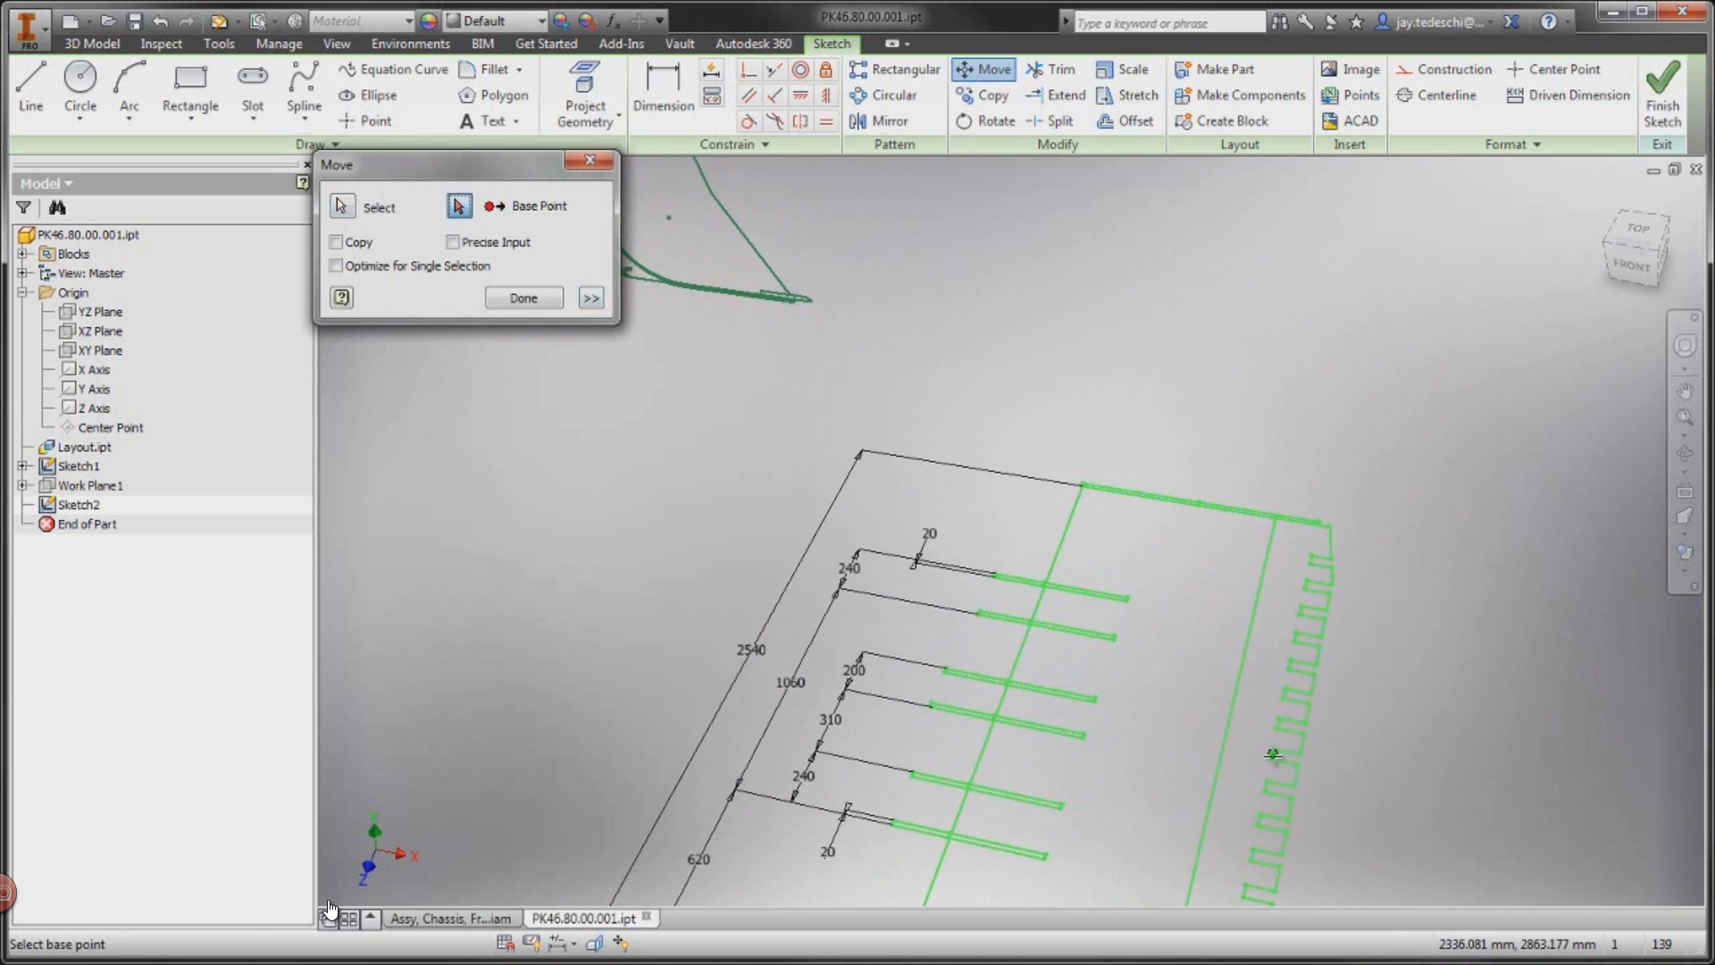
pyautogui.click(1272, 753)
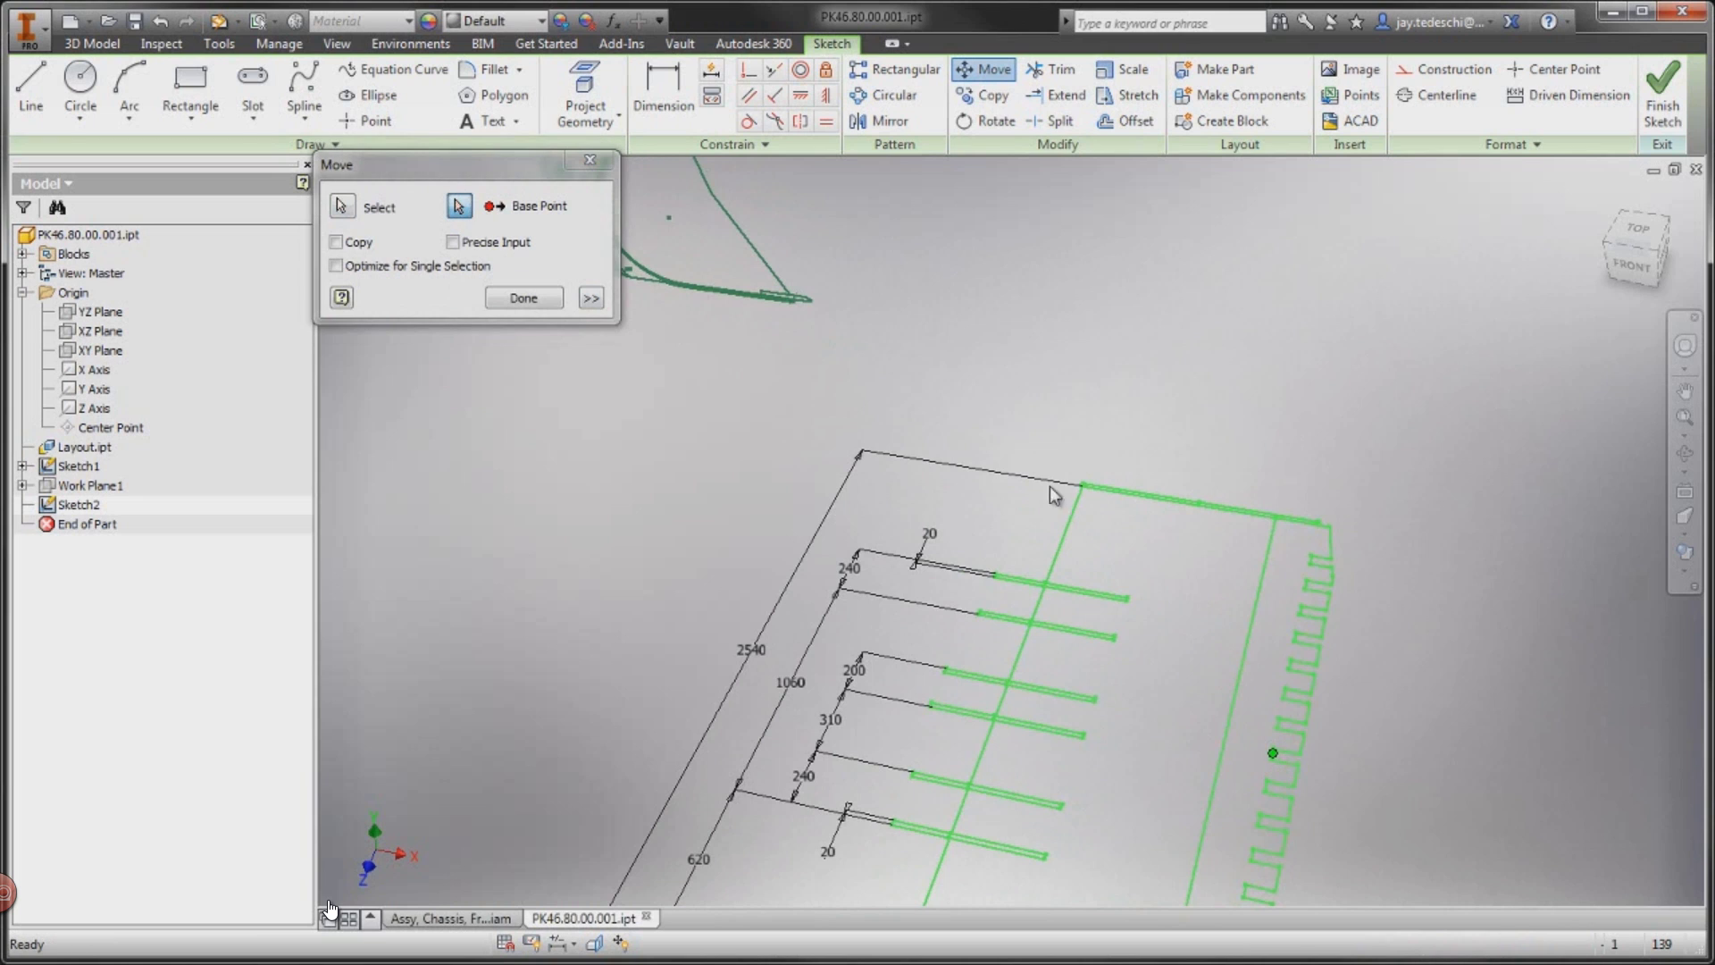
pyautogui.click(800, 304)
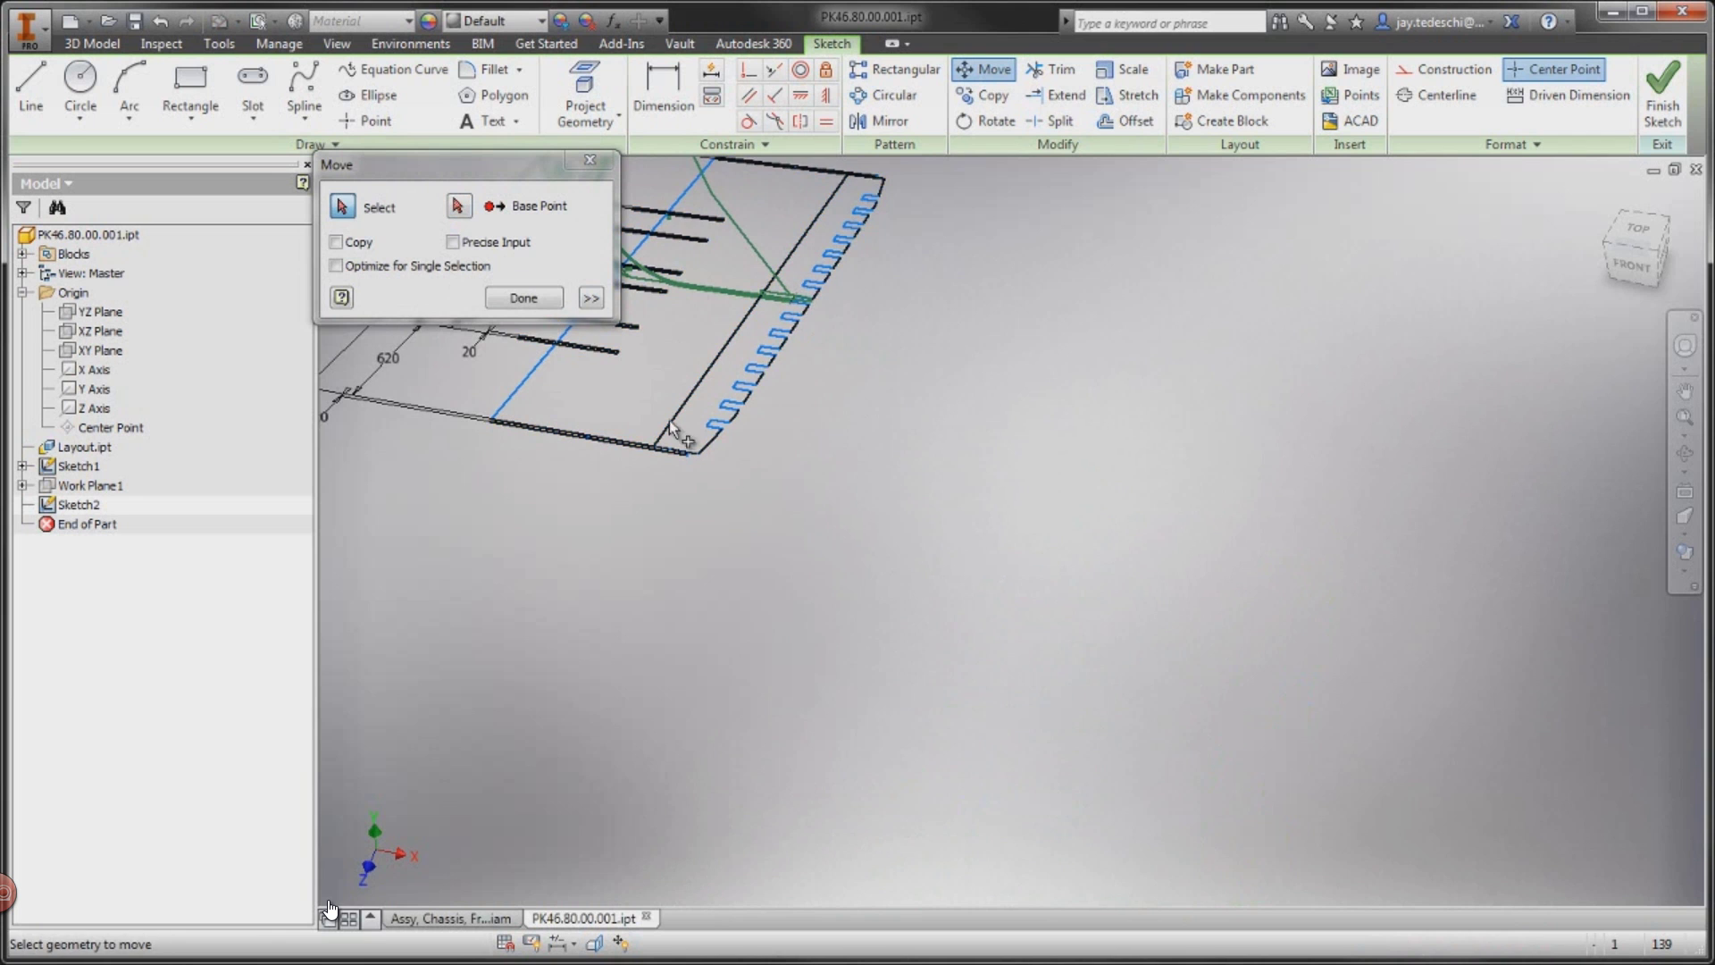
pyautogui.click(522, 298)
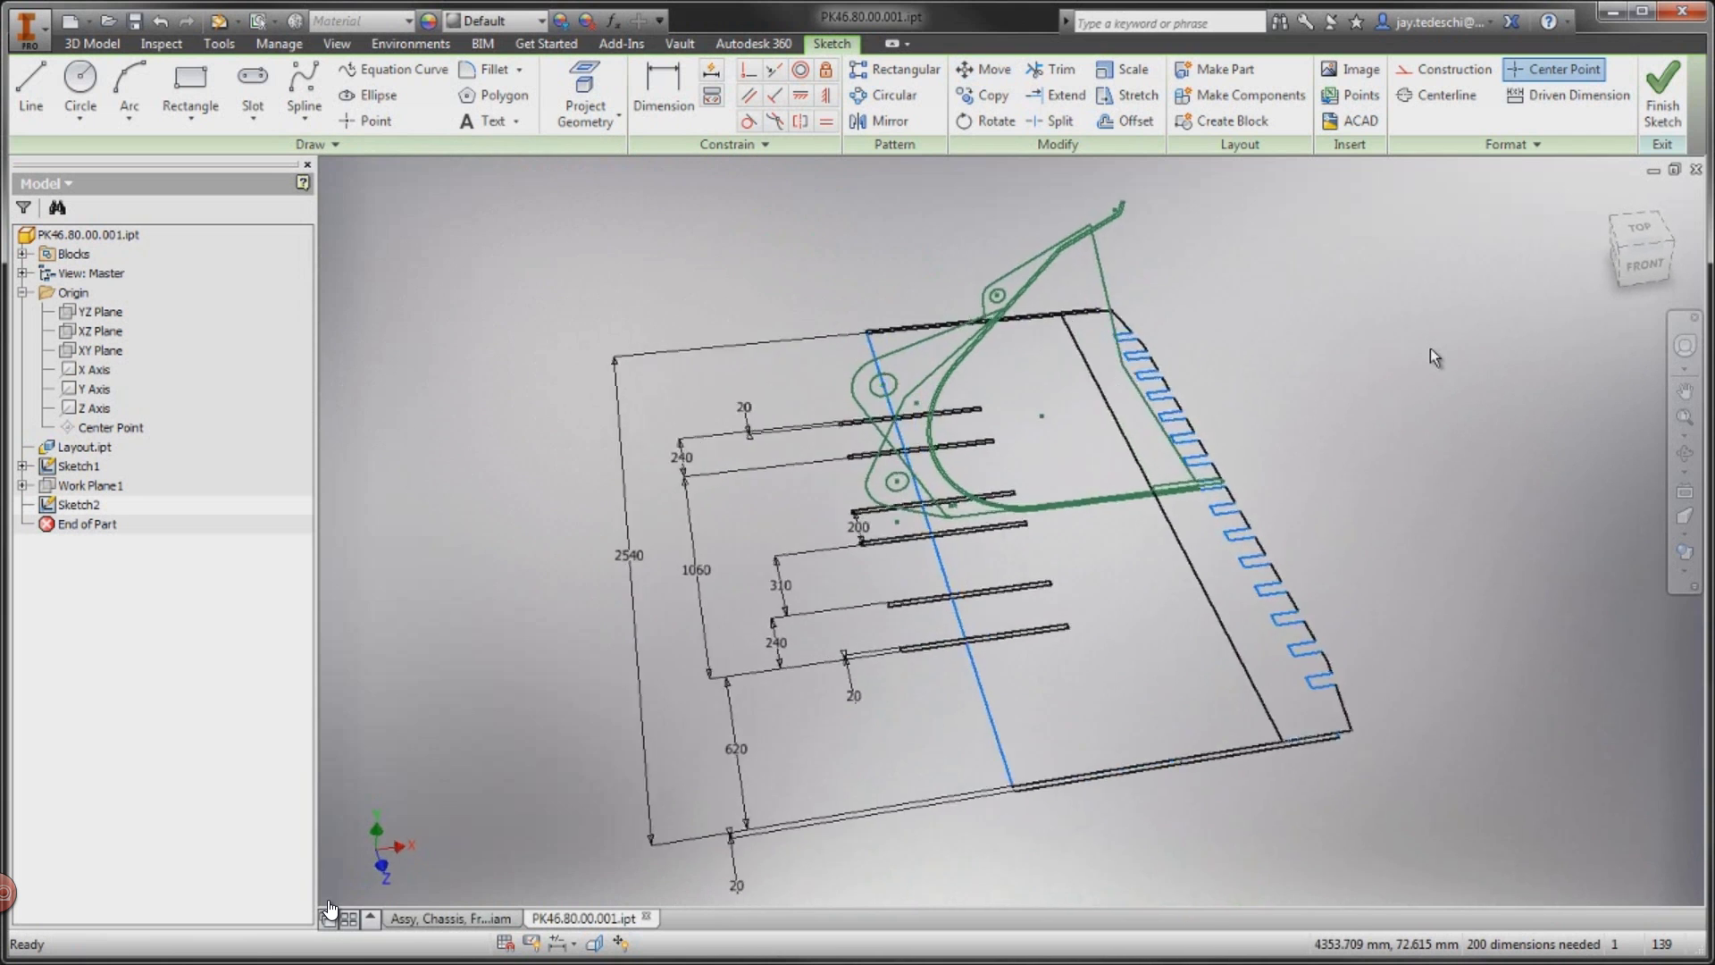
pyautogui.rightClick(1399, 352)
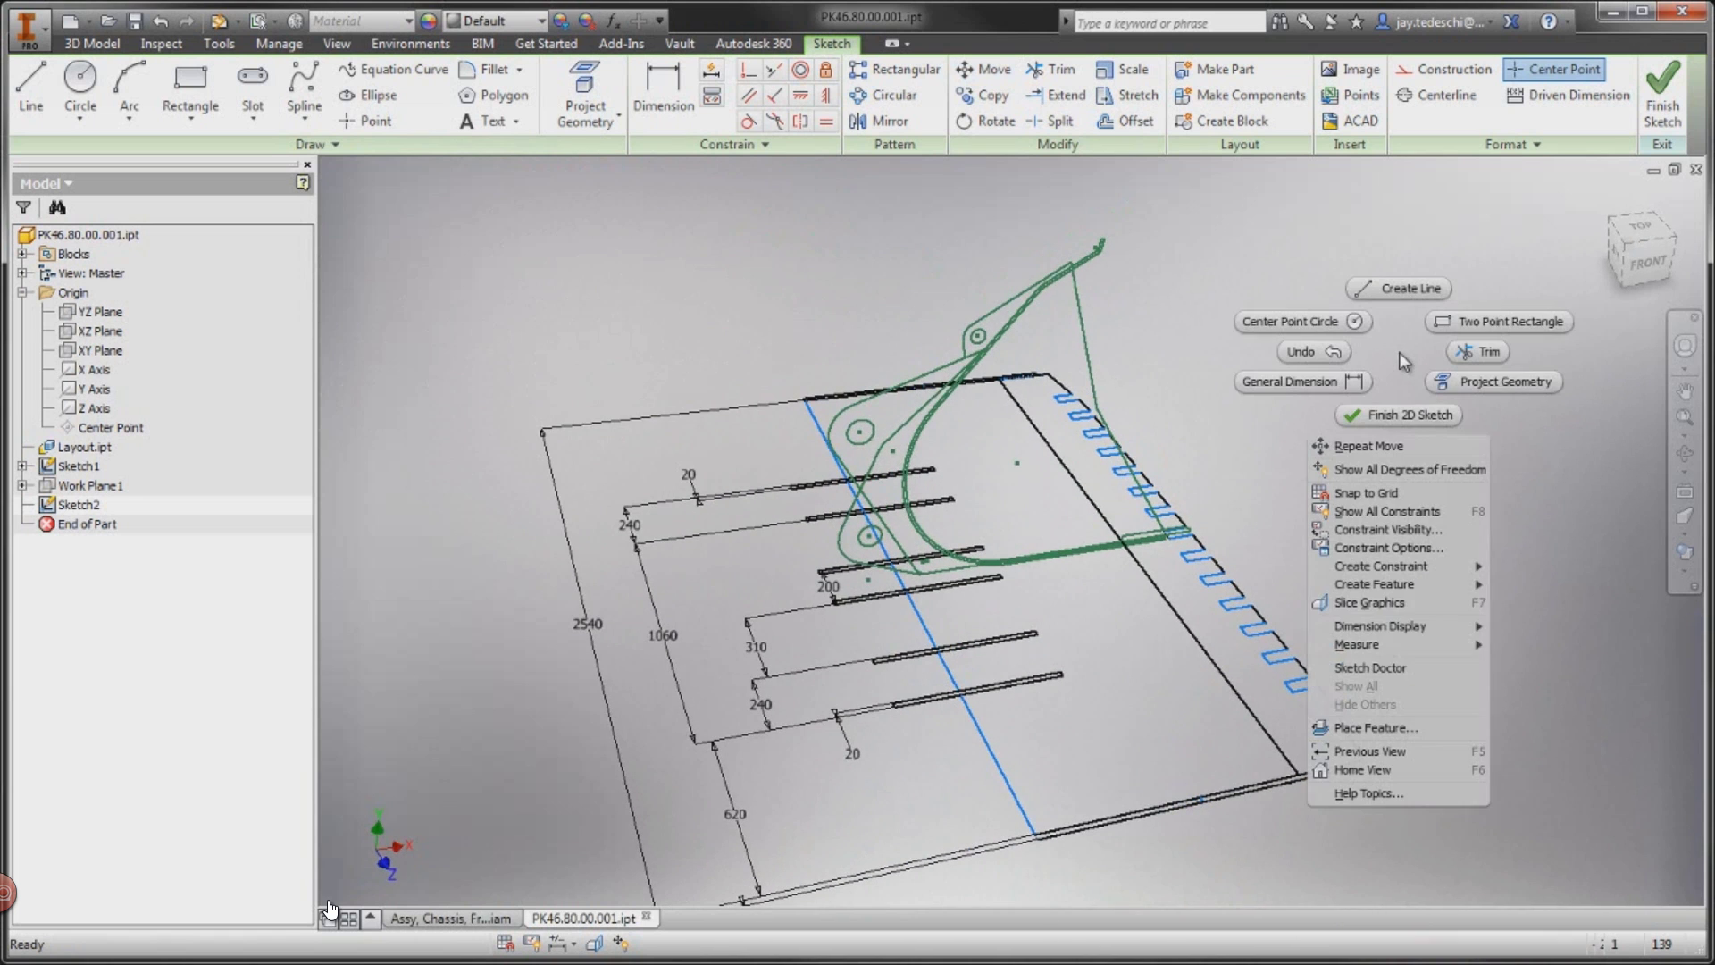
# Step: Extrude the bucket profile symmetrically by the 2540 dimension as Extrusion1
pyautogui.click(1399, 418)
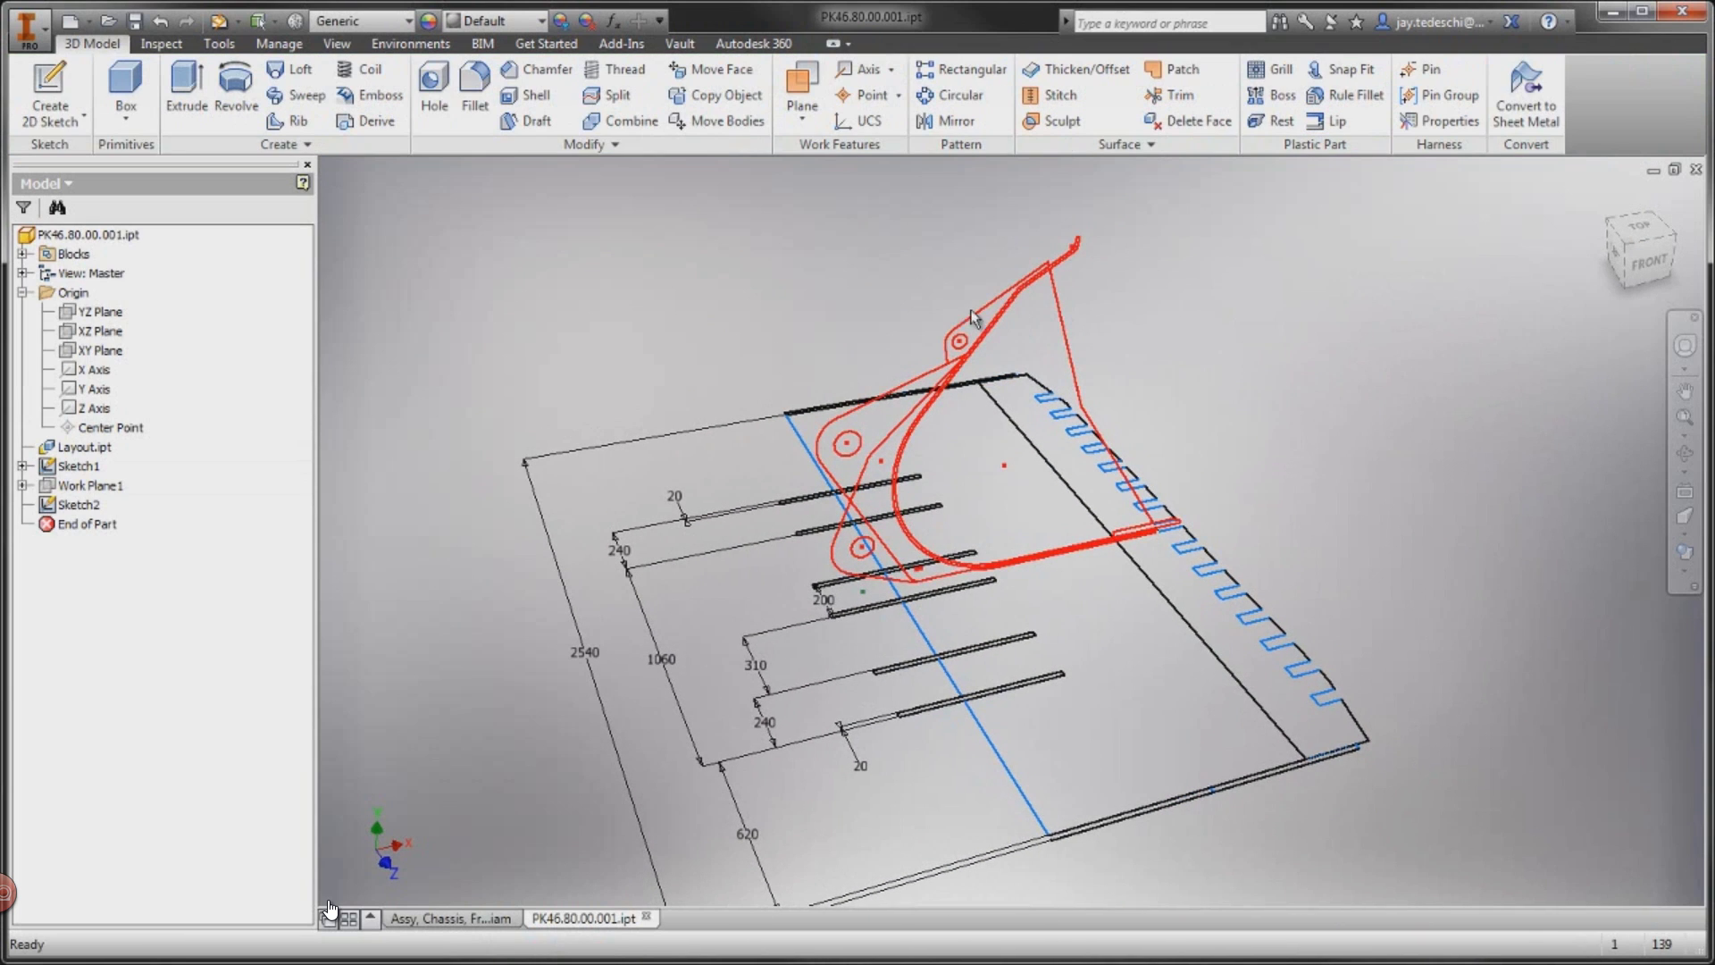
pyautogui.click(998, 326)
pyautogui.rightClick(1242, 422)
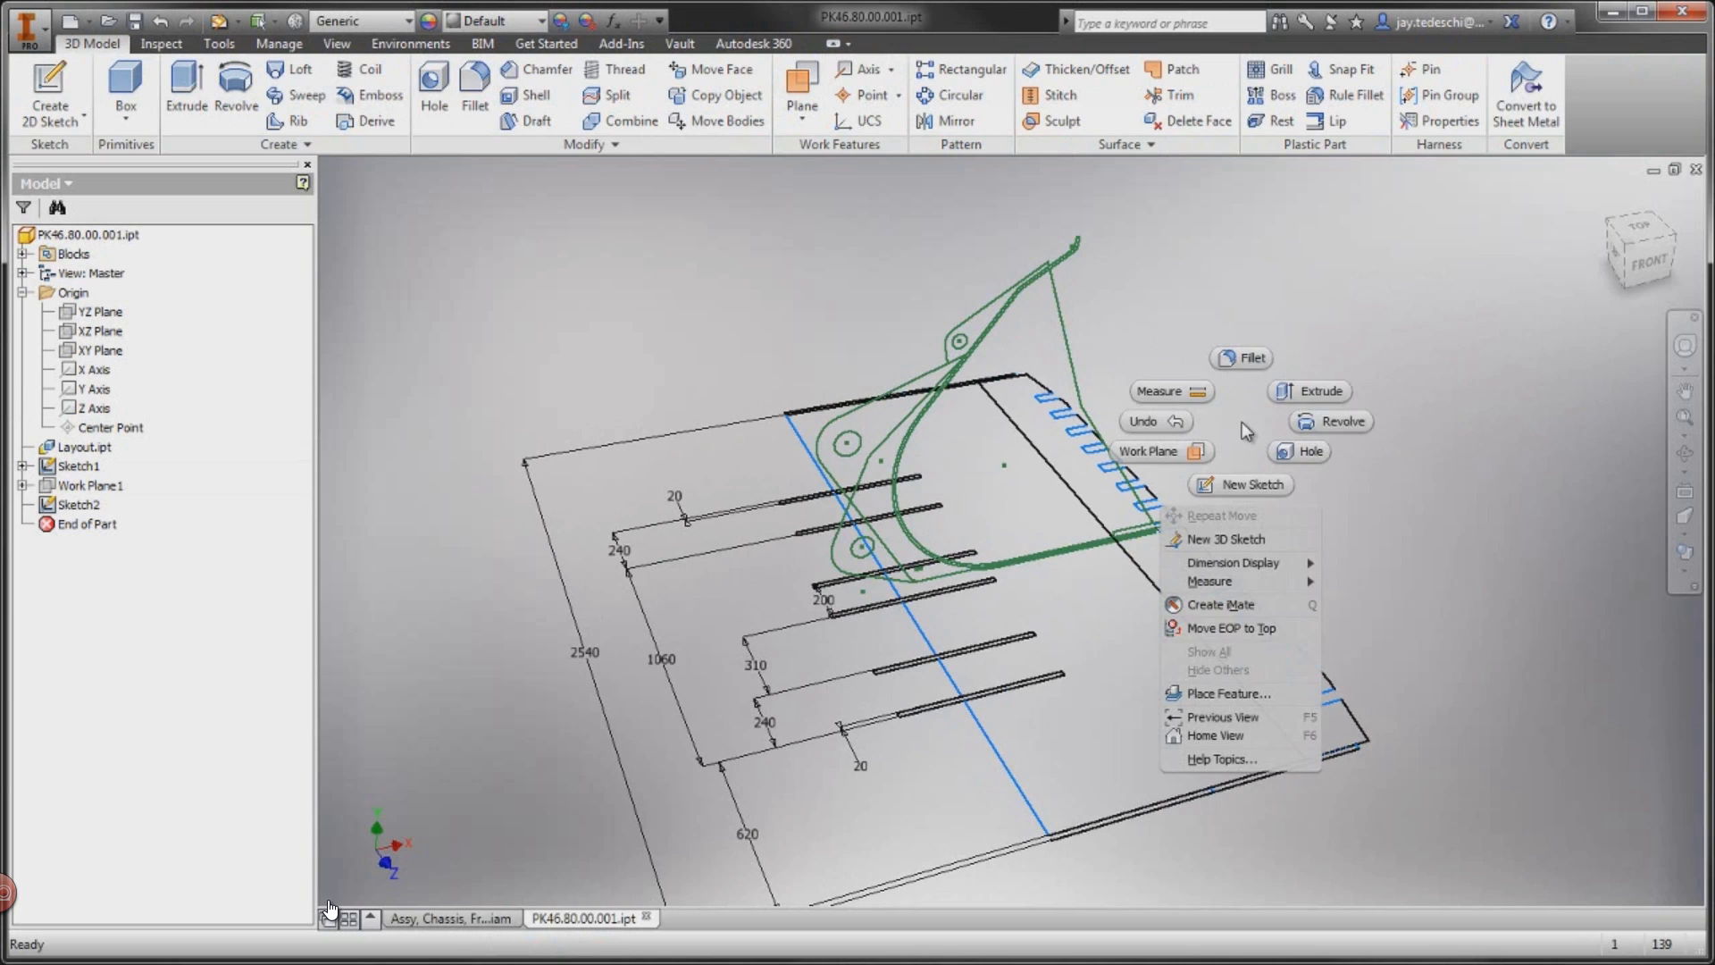
pyautogui.click(1297, 397)
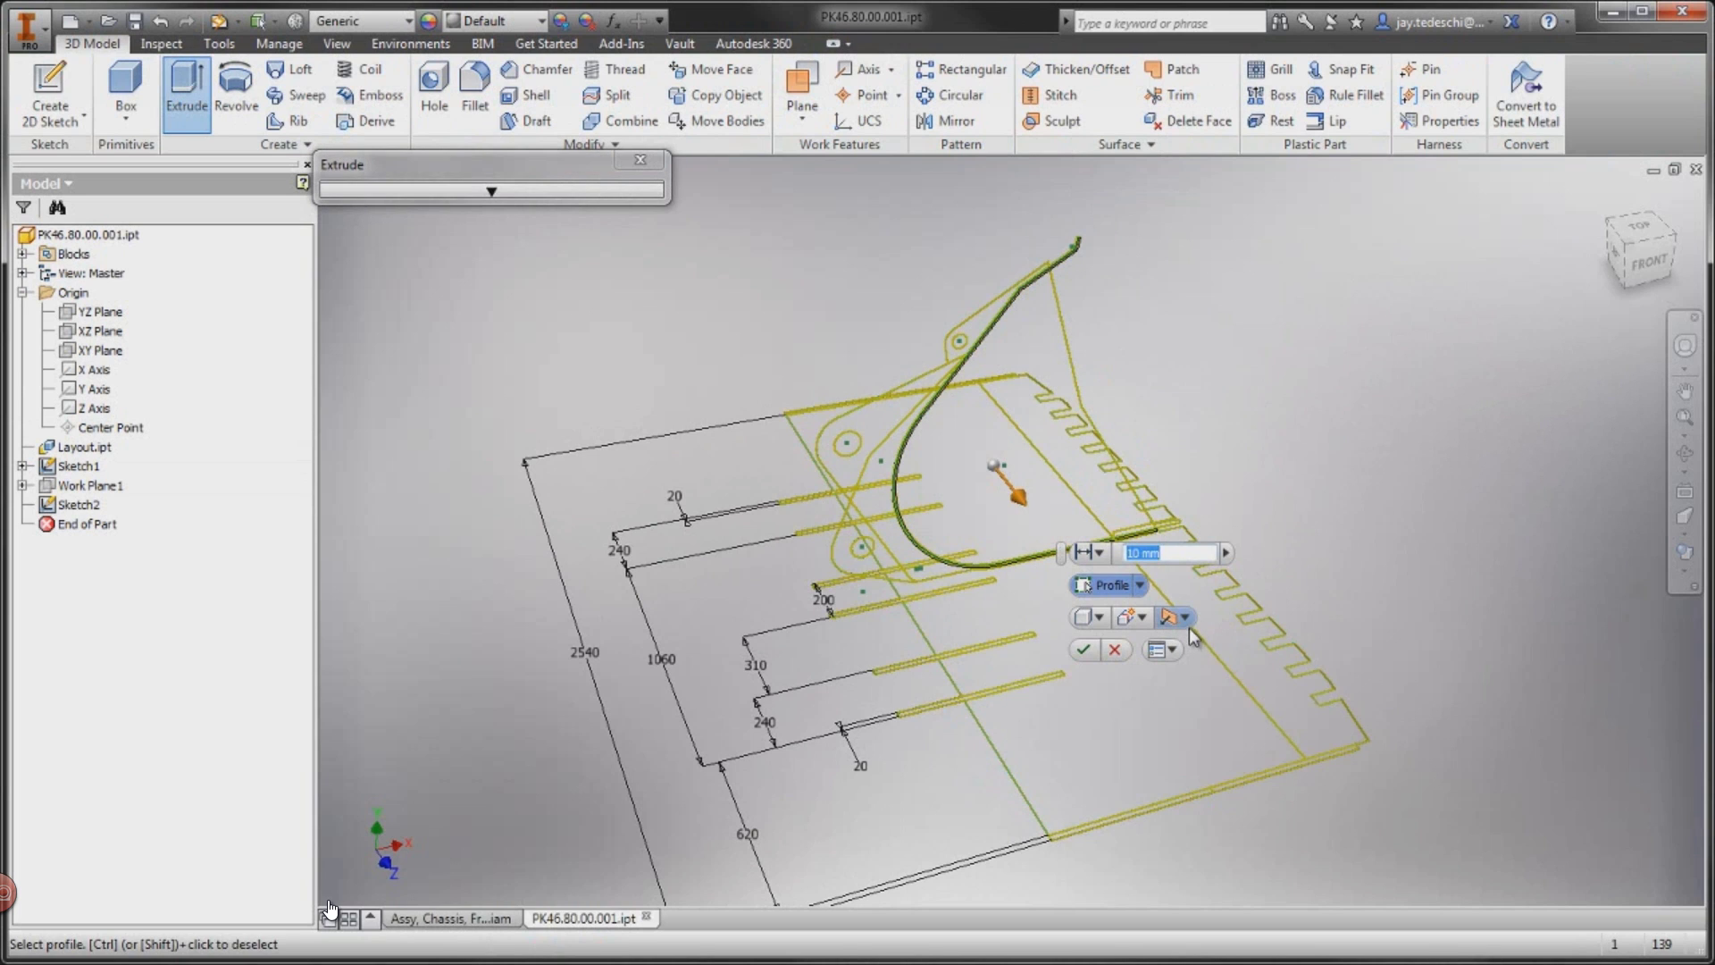
pyautogui.click(1187, 619)
pyautogui.click(1220, 692)
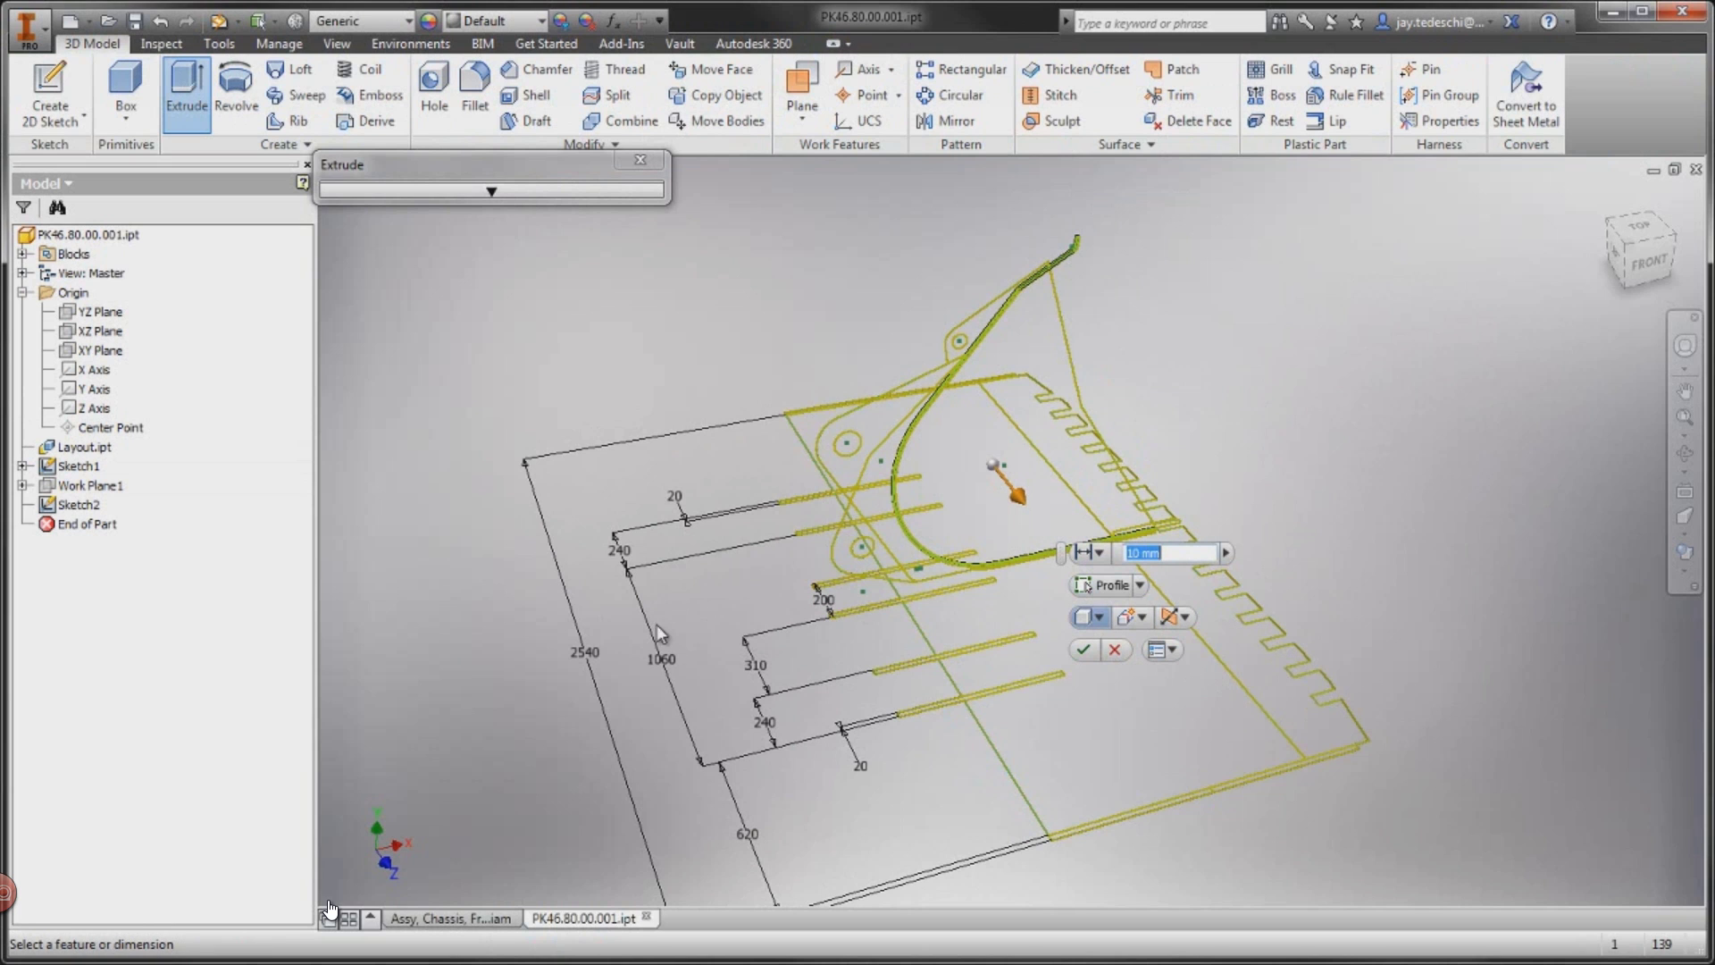
pyautogui.click(590, 657)
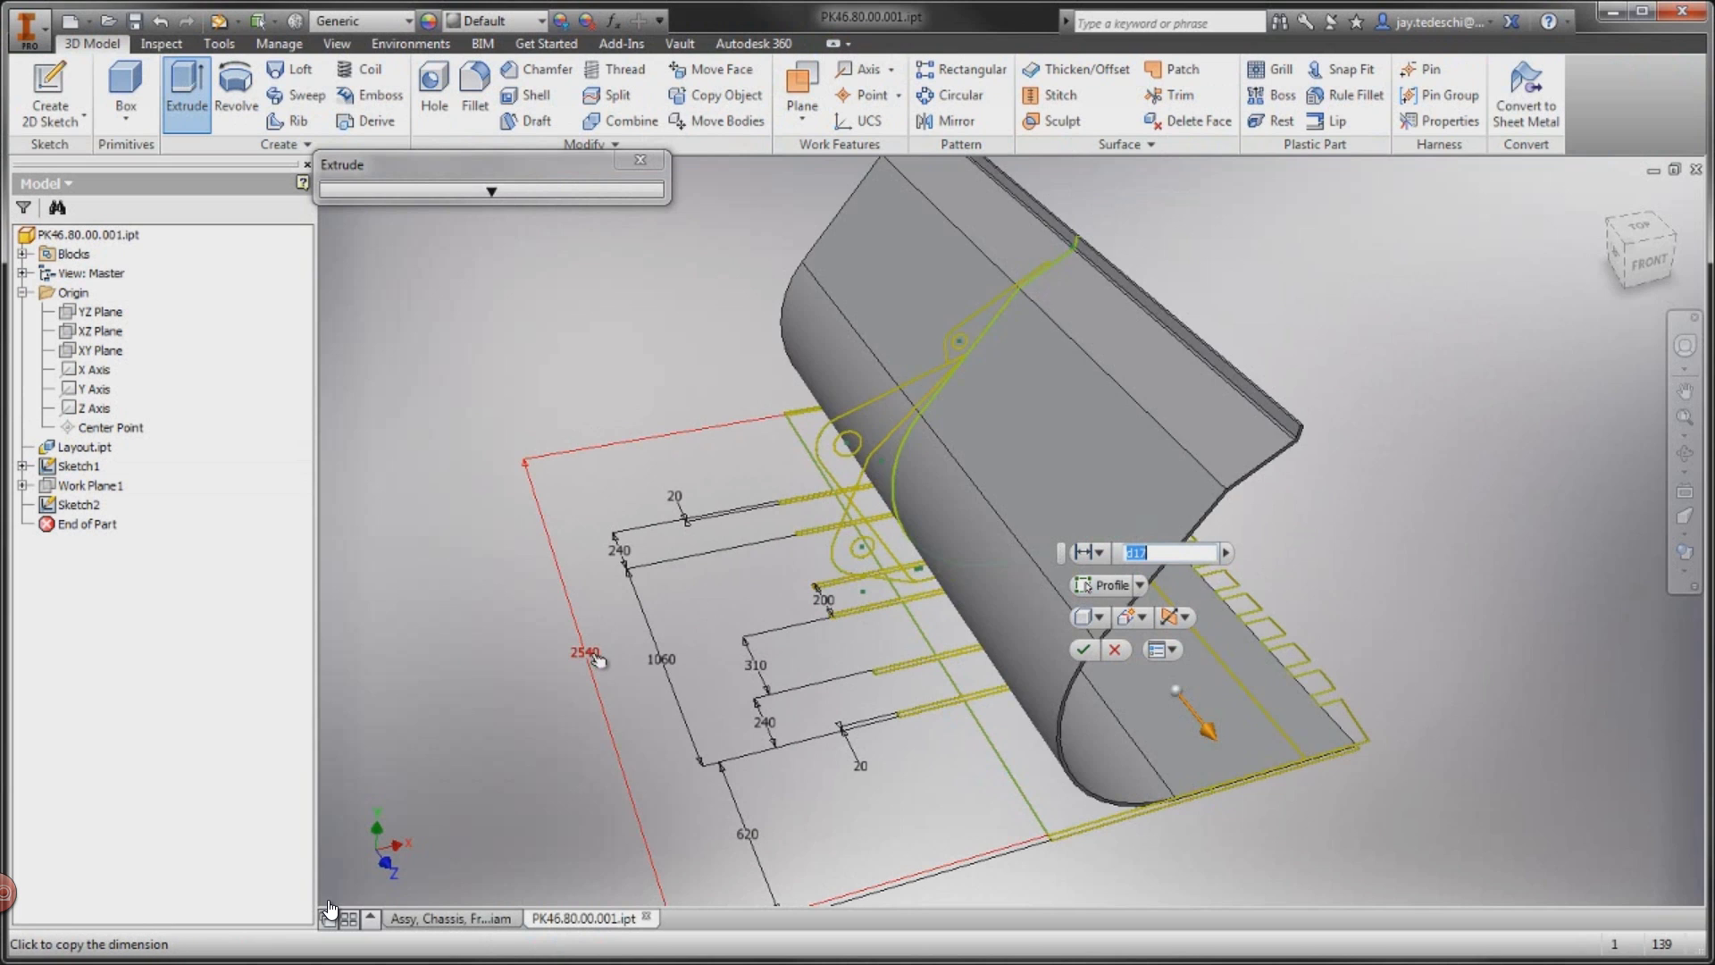
pyautogui.click(1087, 651)
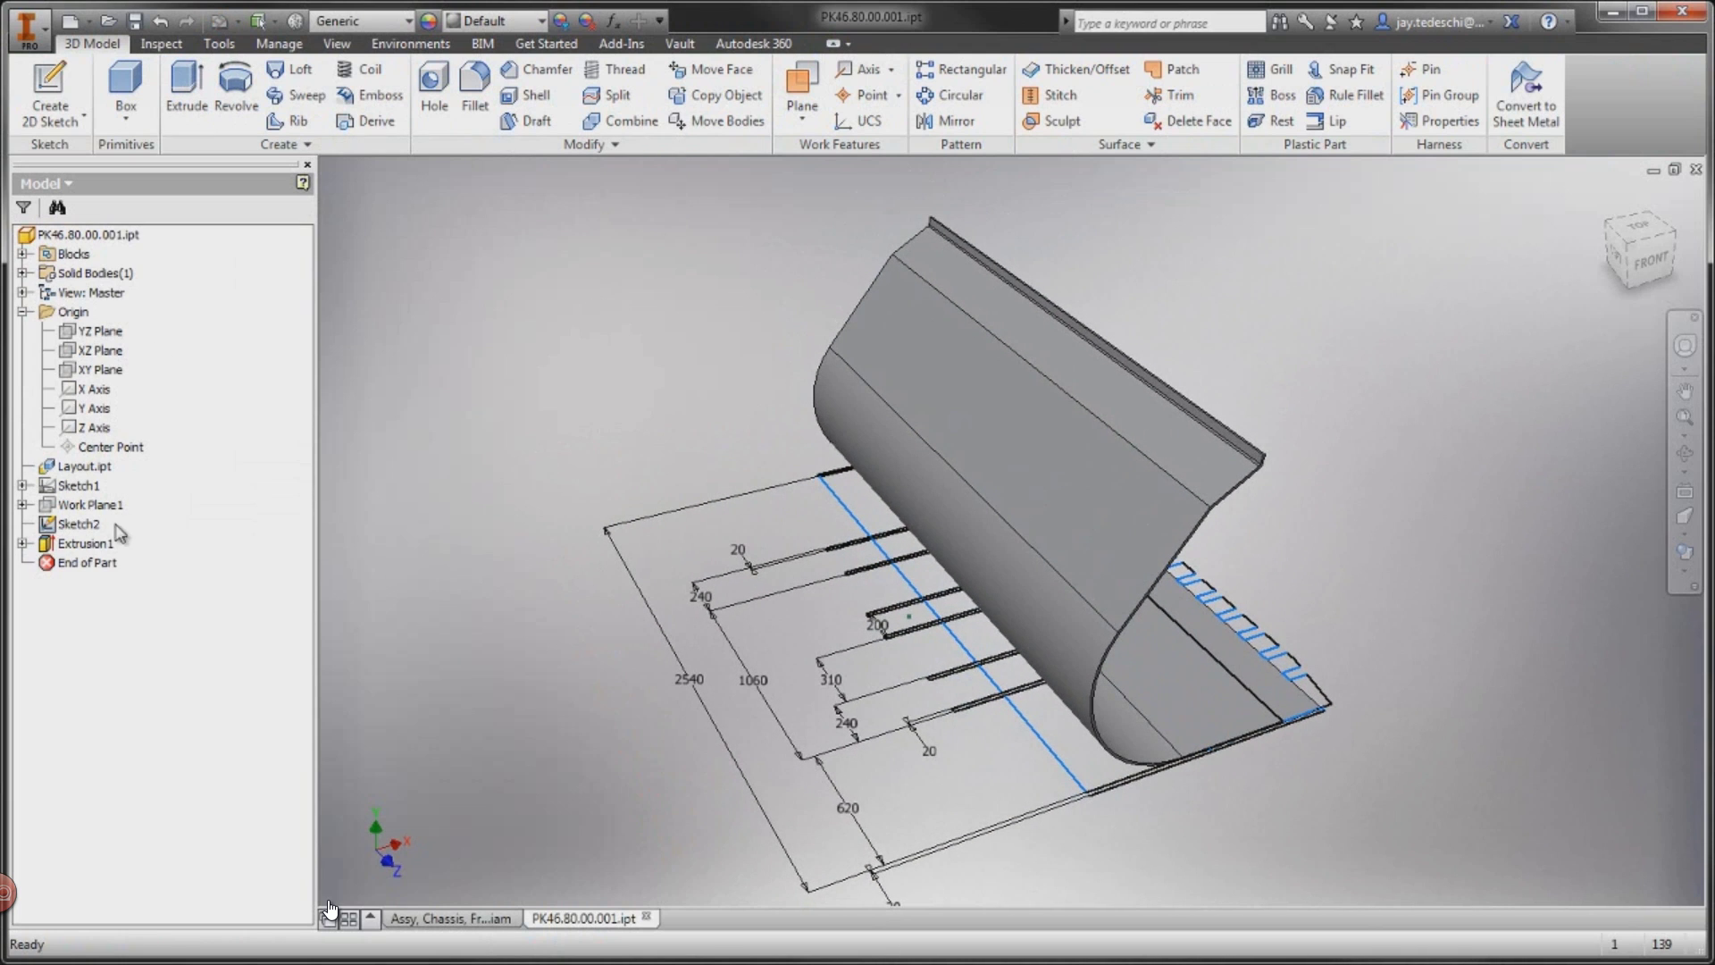
# Step: Extrude the side support profile as a new solid, flipped, 200 thick
pyautogui.rightClick(83, 485)
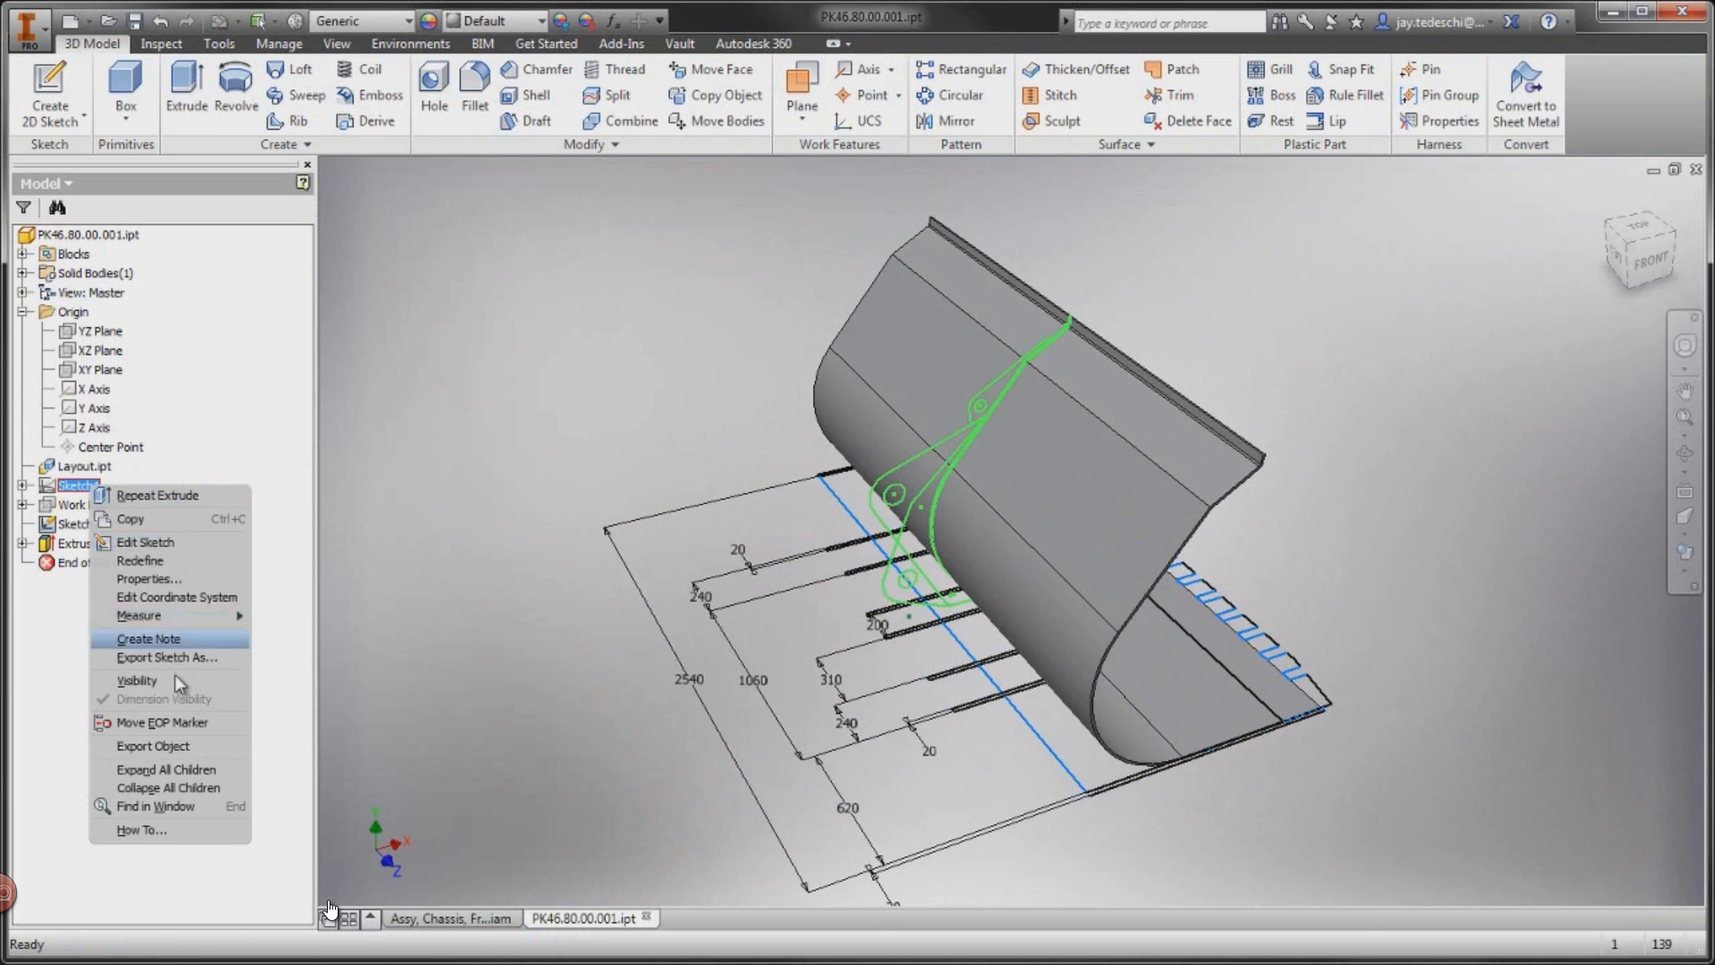
pyautogui.click(441, 546)
pyautogui.rightClick(571, 428)
pyautogui.click(664, 426)
pyautogui.click(915, 487)
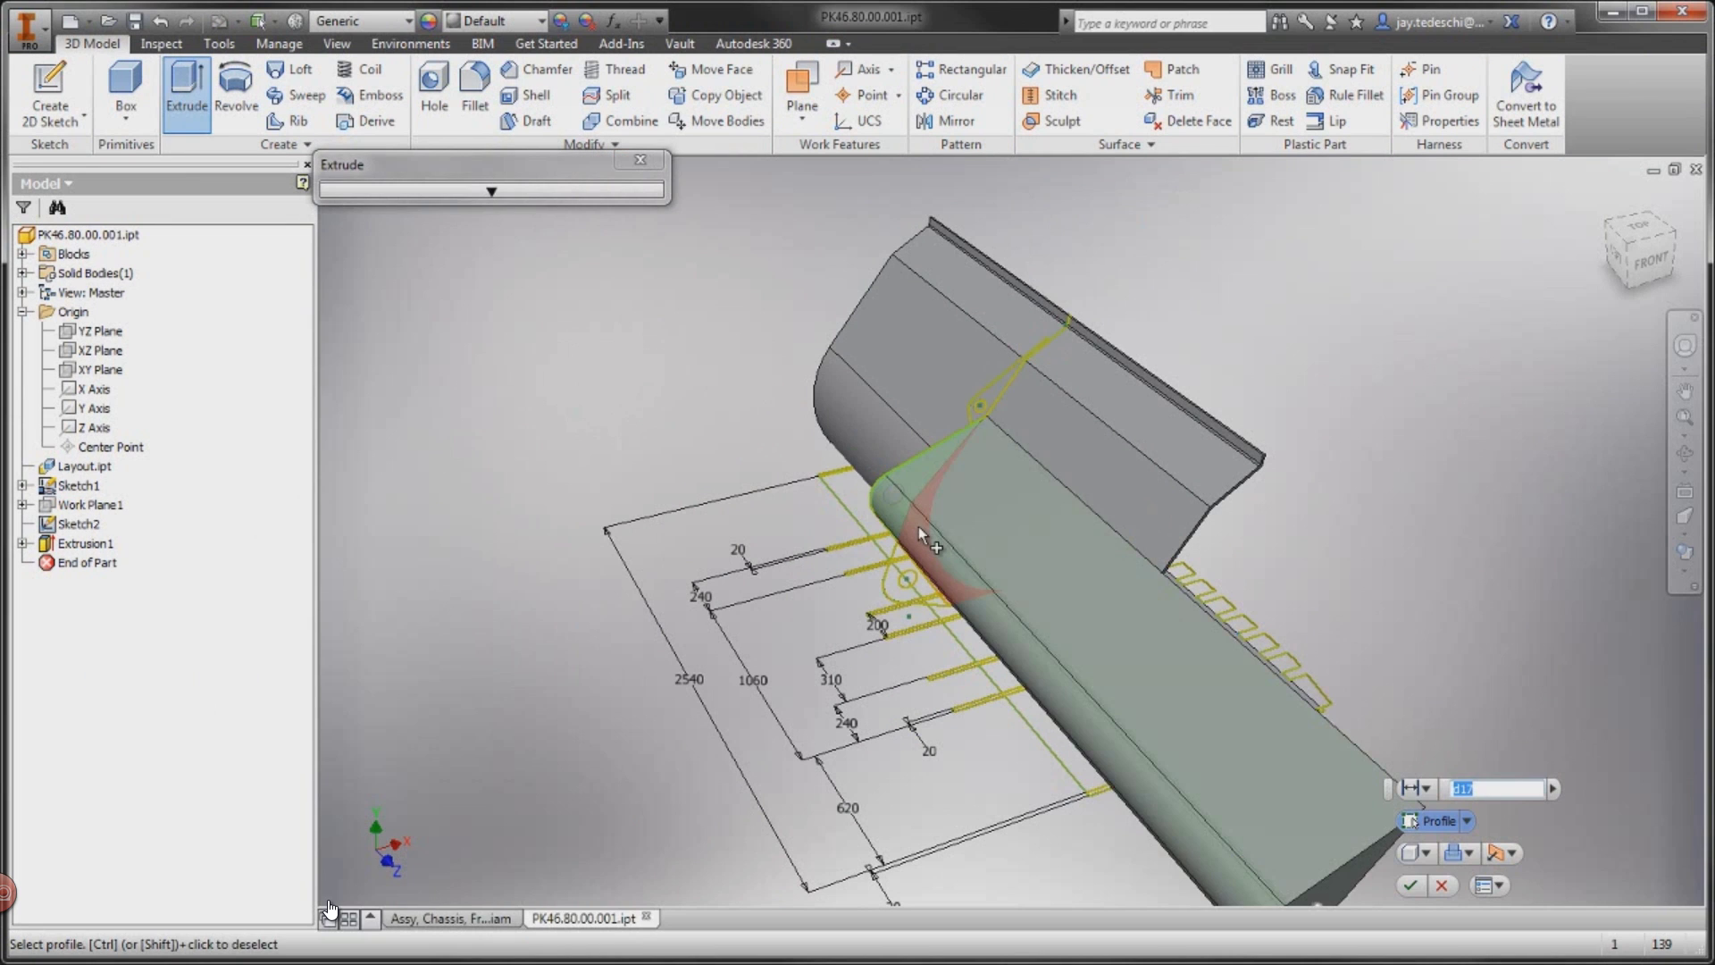
pyautogui.click(1472, 854)
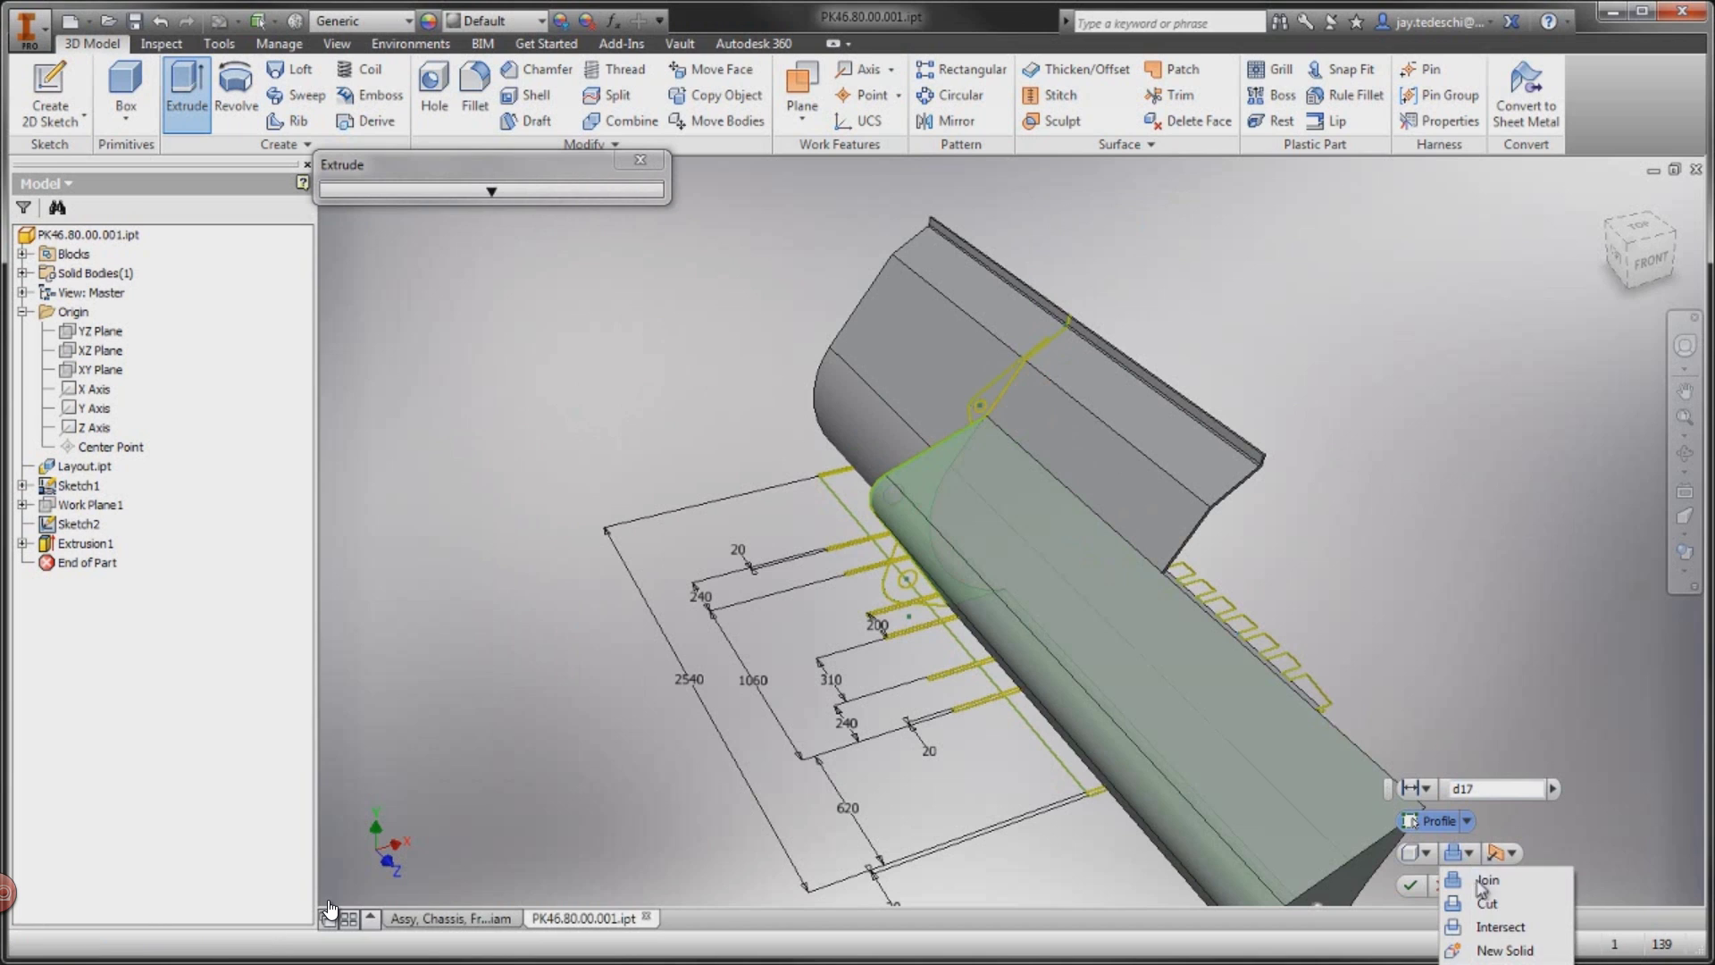
pyautogui.click(1488, 950)
pyautogui.click(1512, 853)
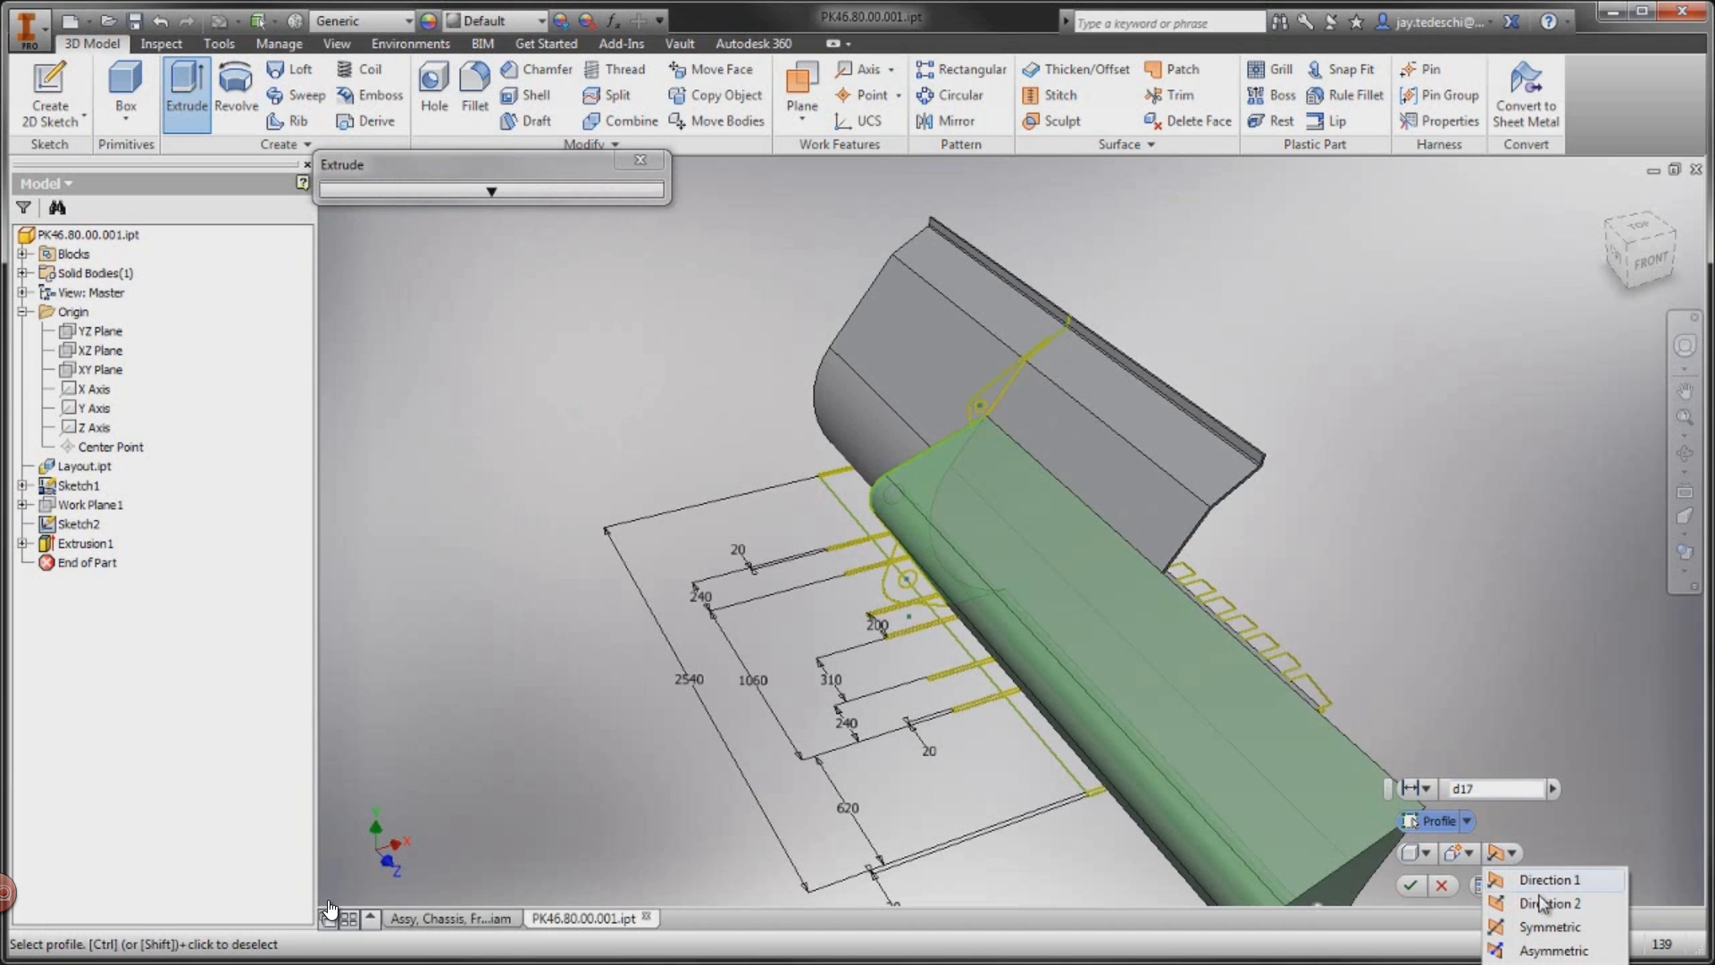
pyautogui.click(1552, 924)
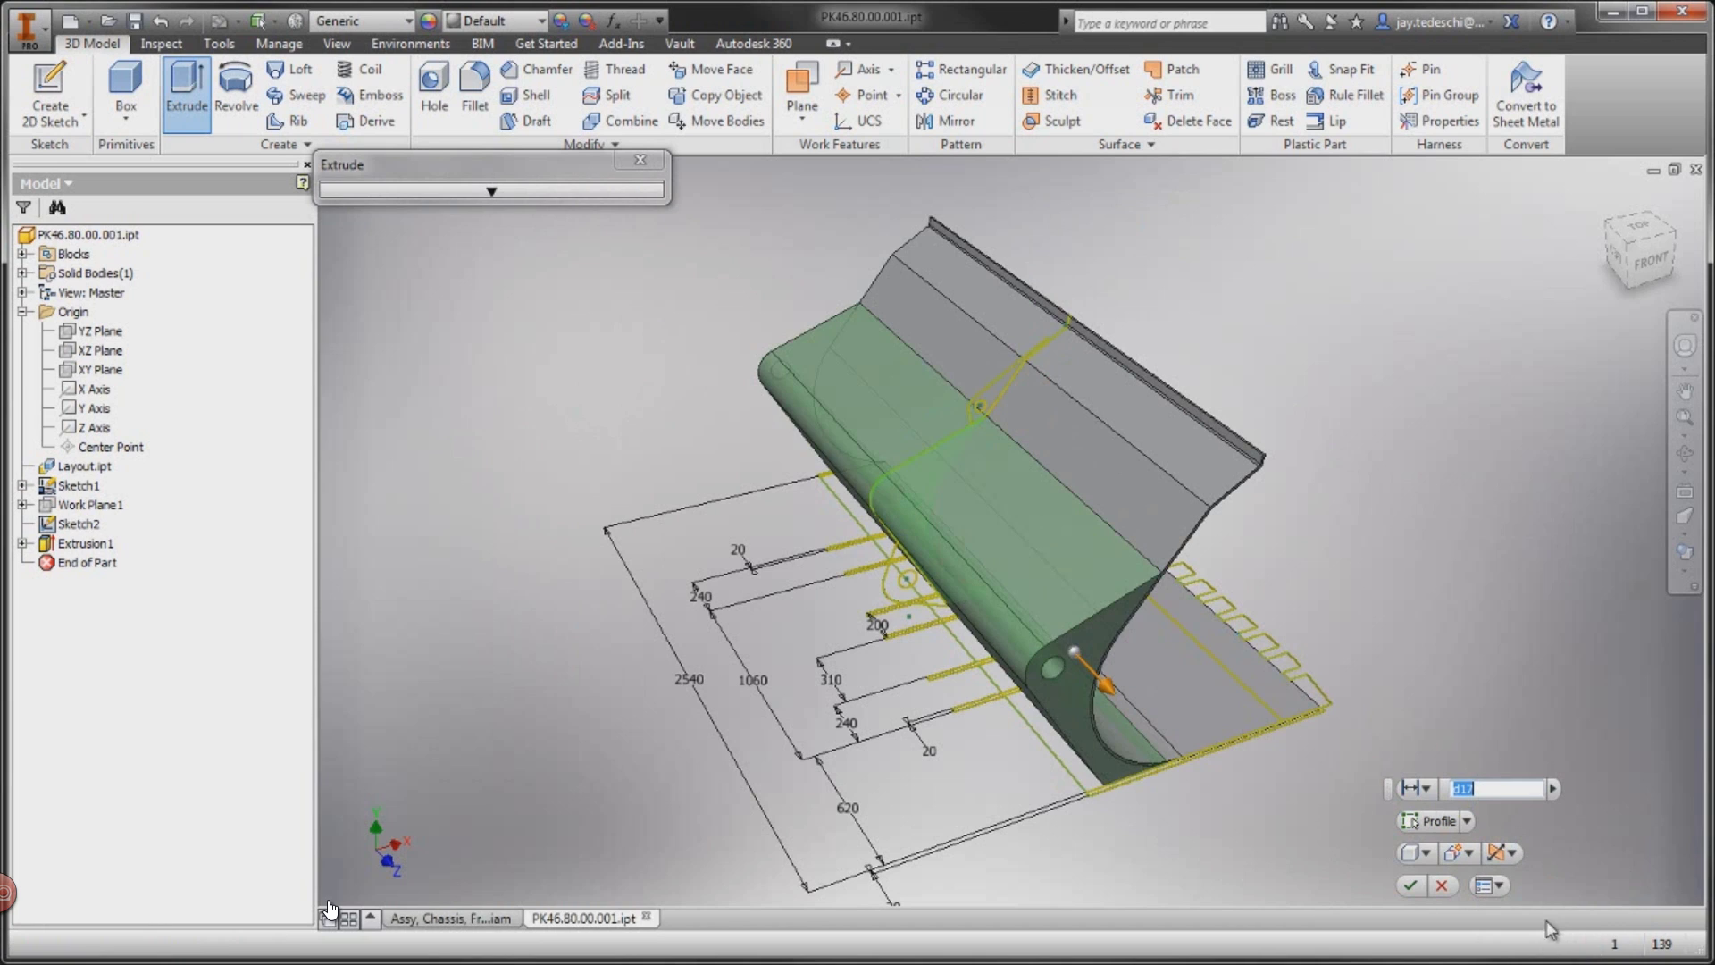
pyautogui.click(885, 633)
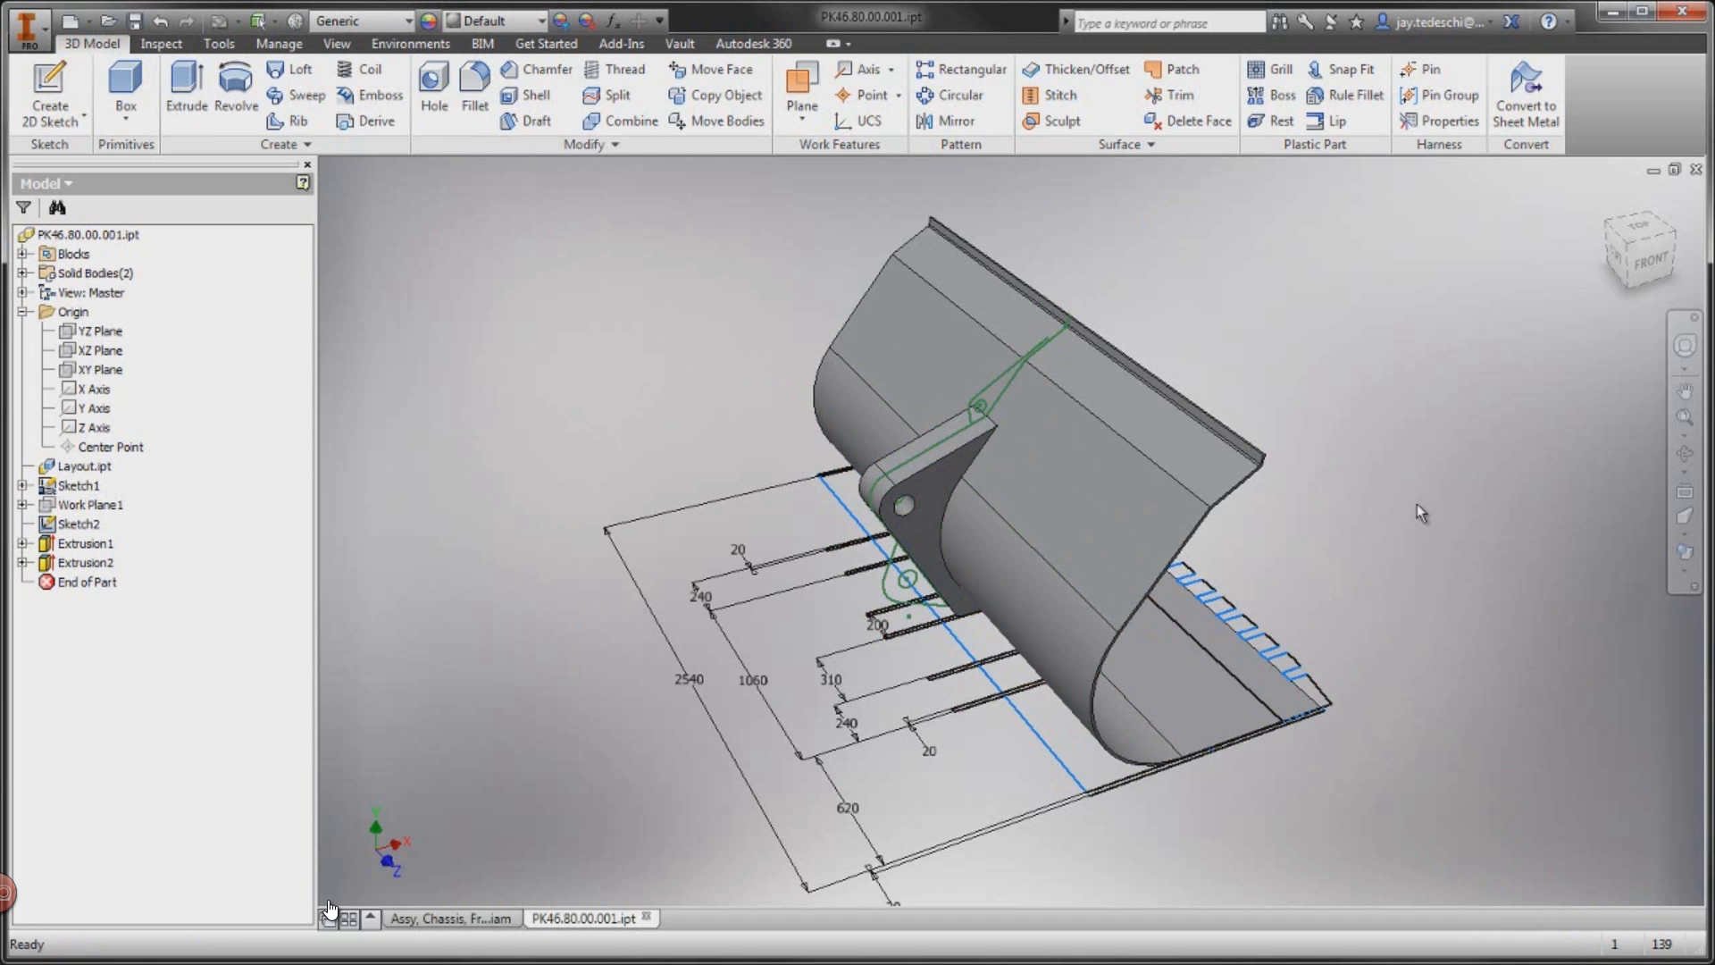
# Step: Create a work plane referencing the XY Plane
pyautogui.click(804, 84)
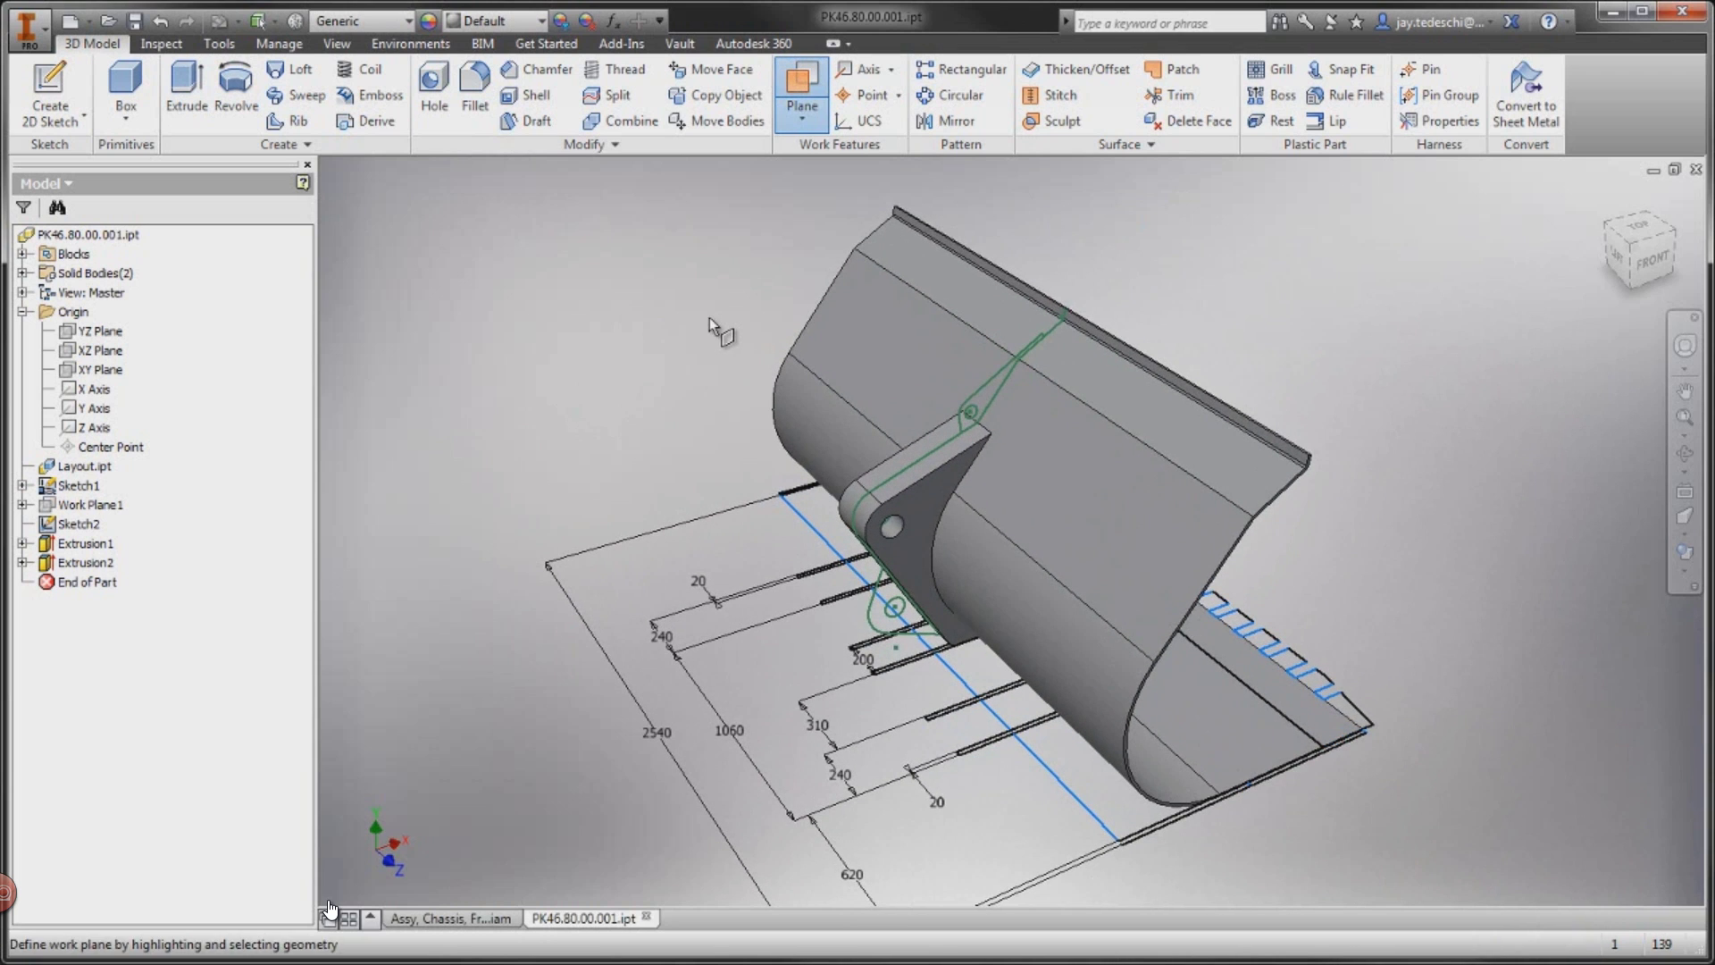
pyautogui.click(102, 370)
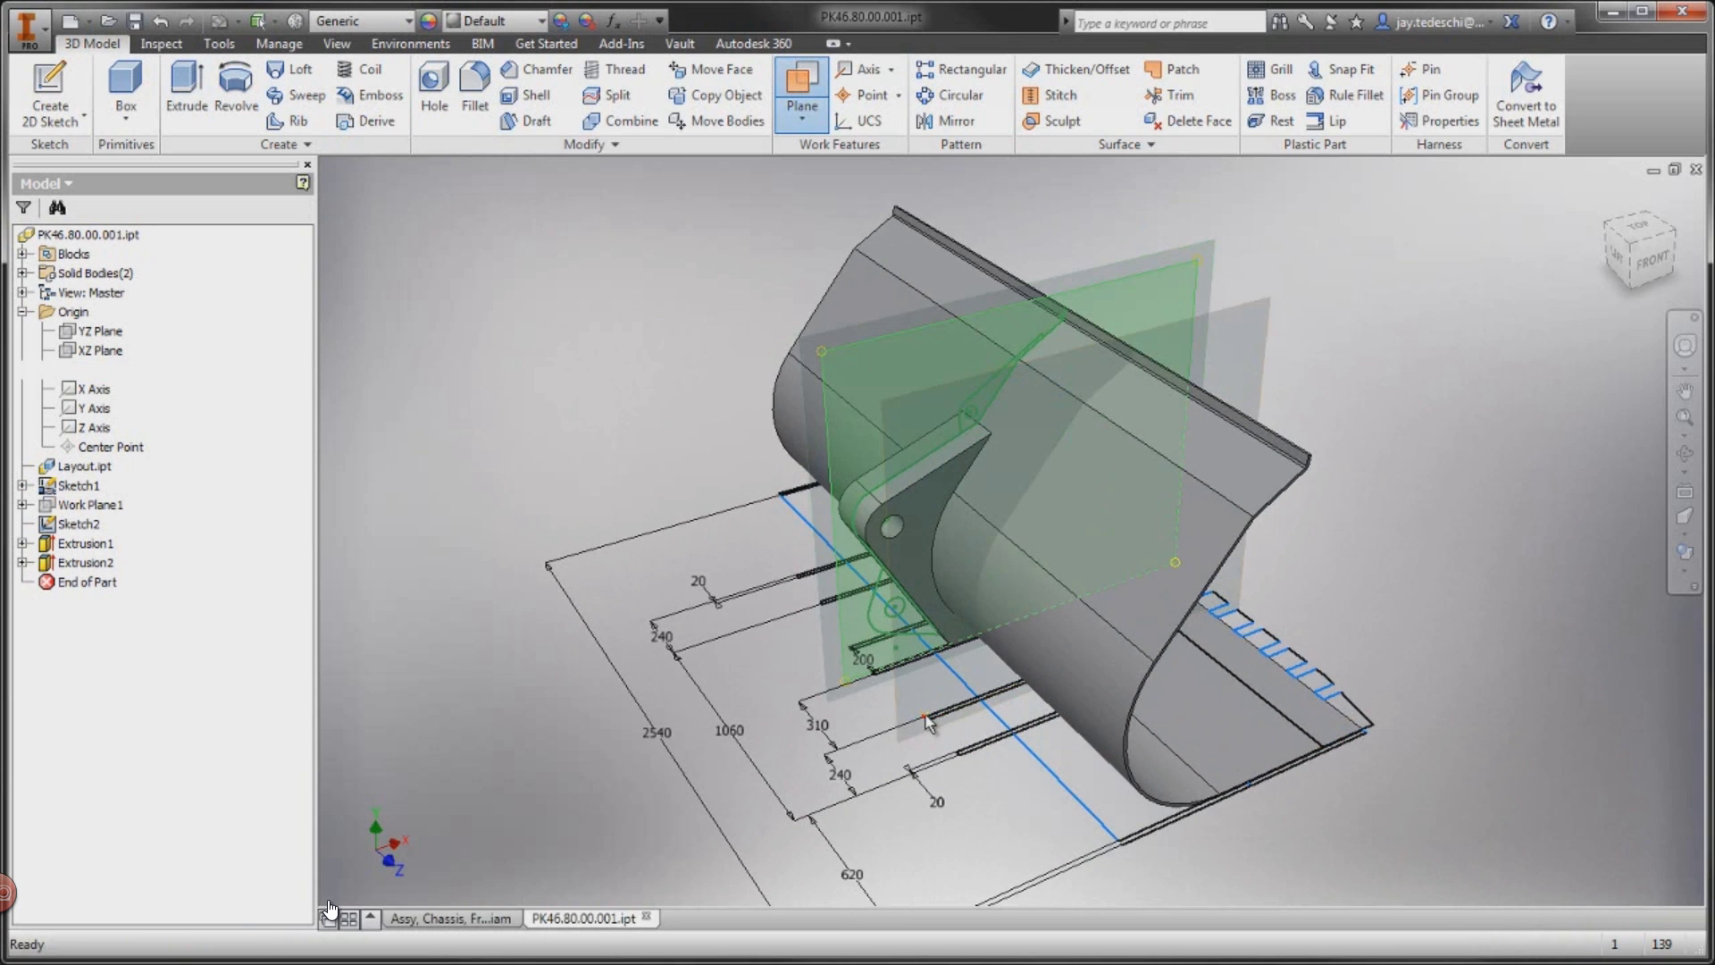
pyautogui.click(1152, 563)
# Step: Create Work Plane3 parallel to the XY Plane through the support point, then start an extrusion
pyautogui.rightClick(1371, 417)
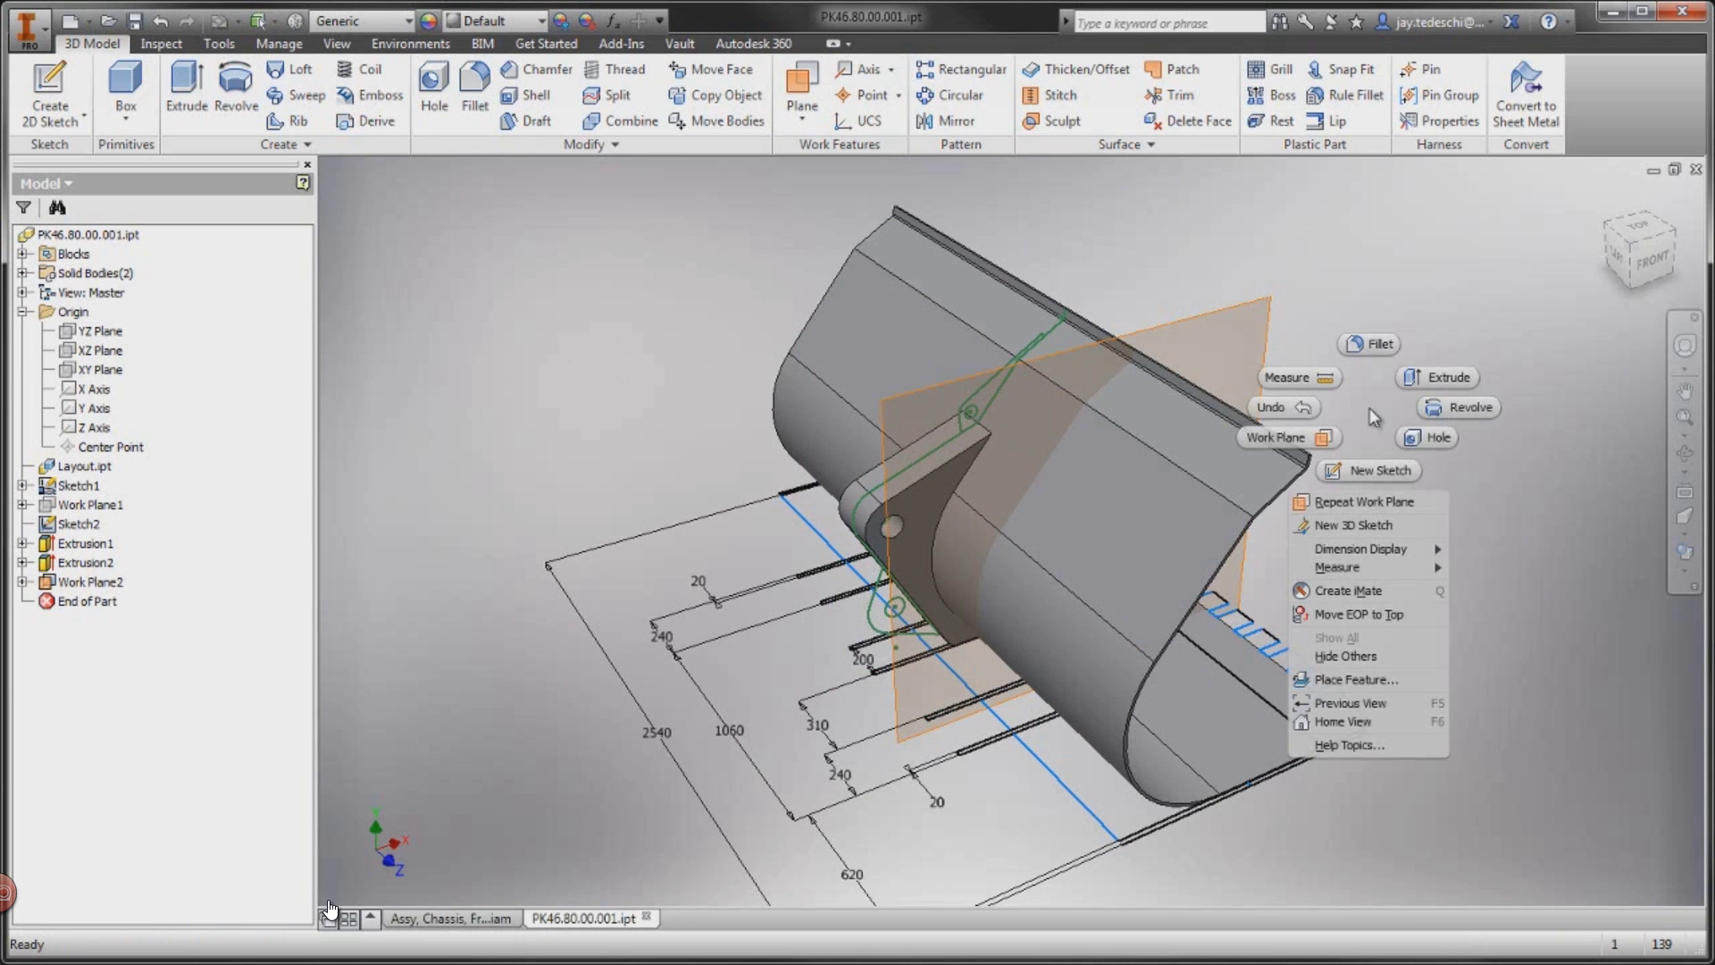
pyautogui.click(1362, 500)
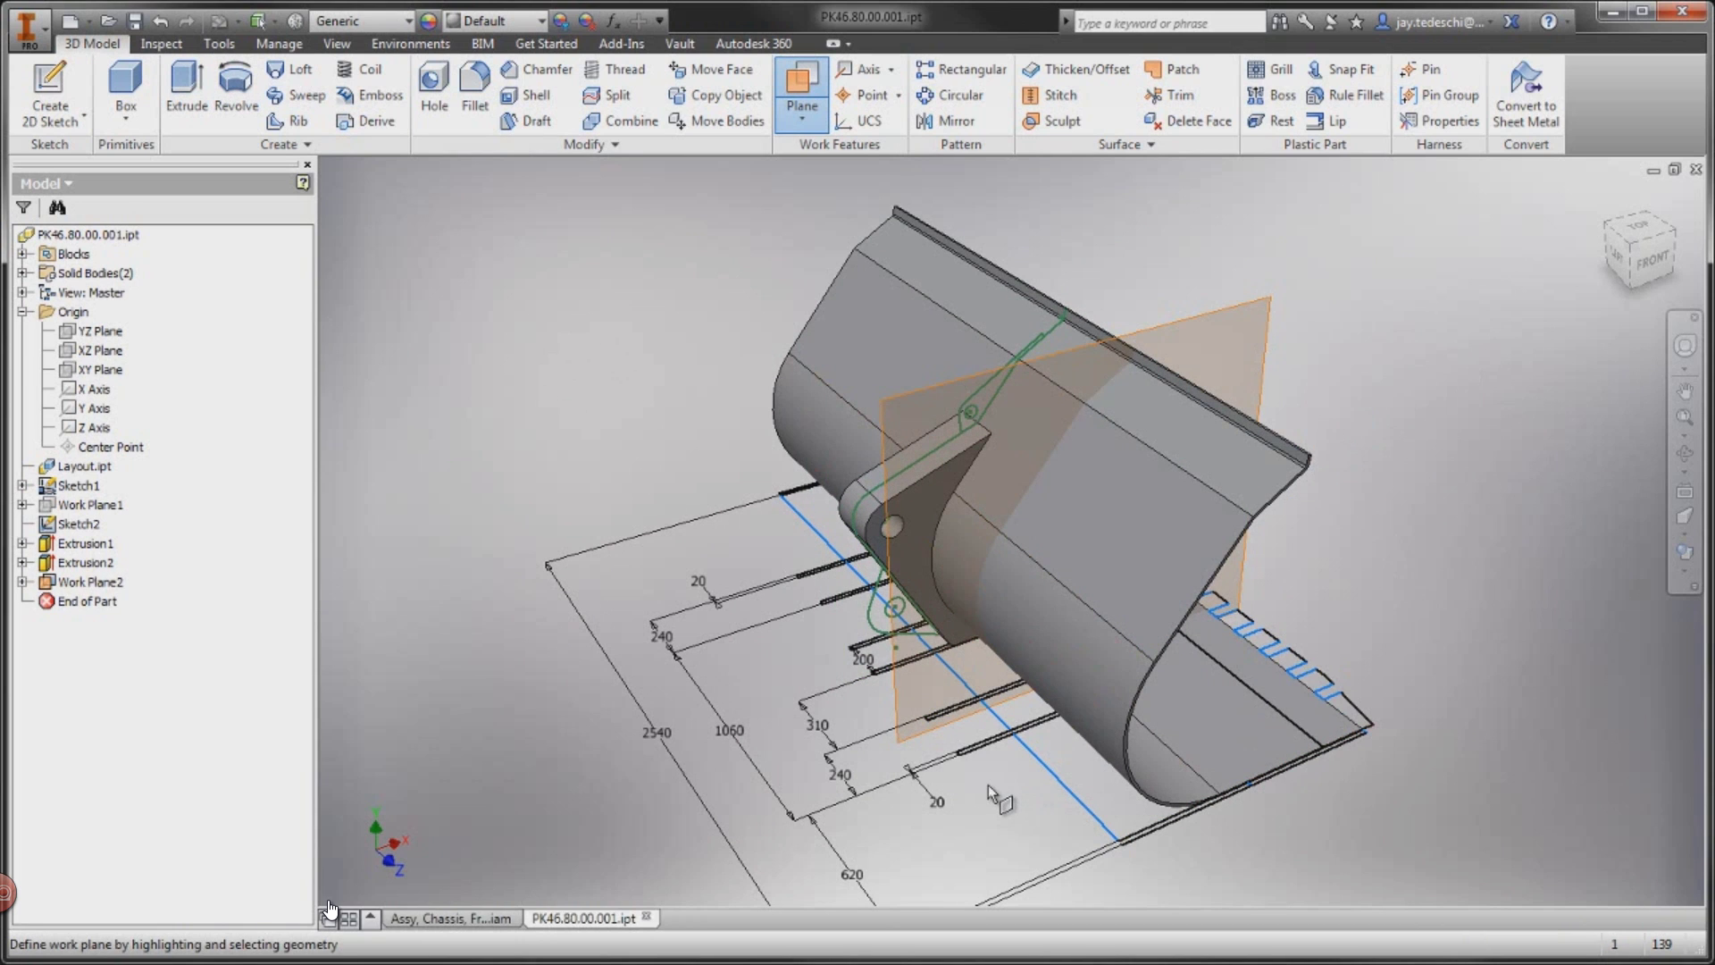
pyautogui.click(107, 370)
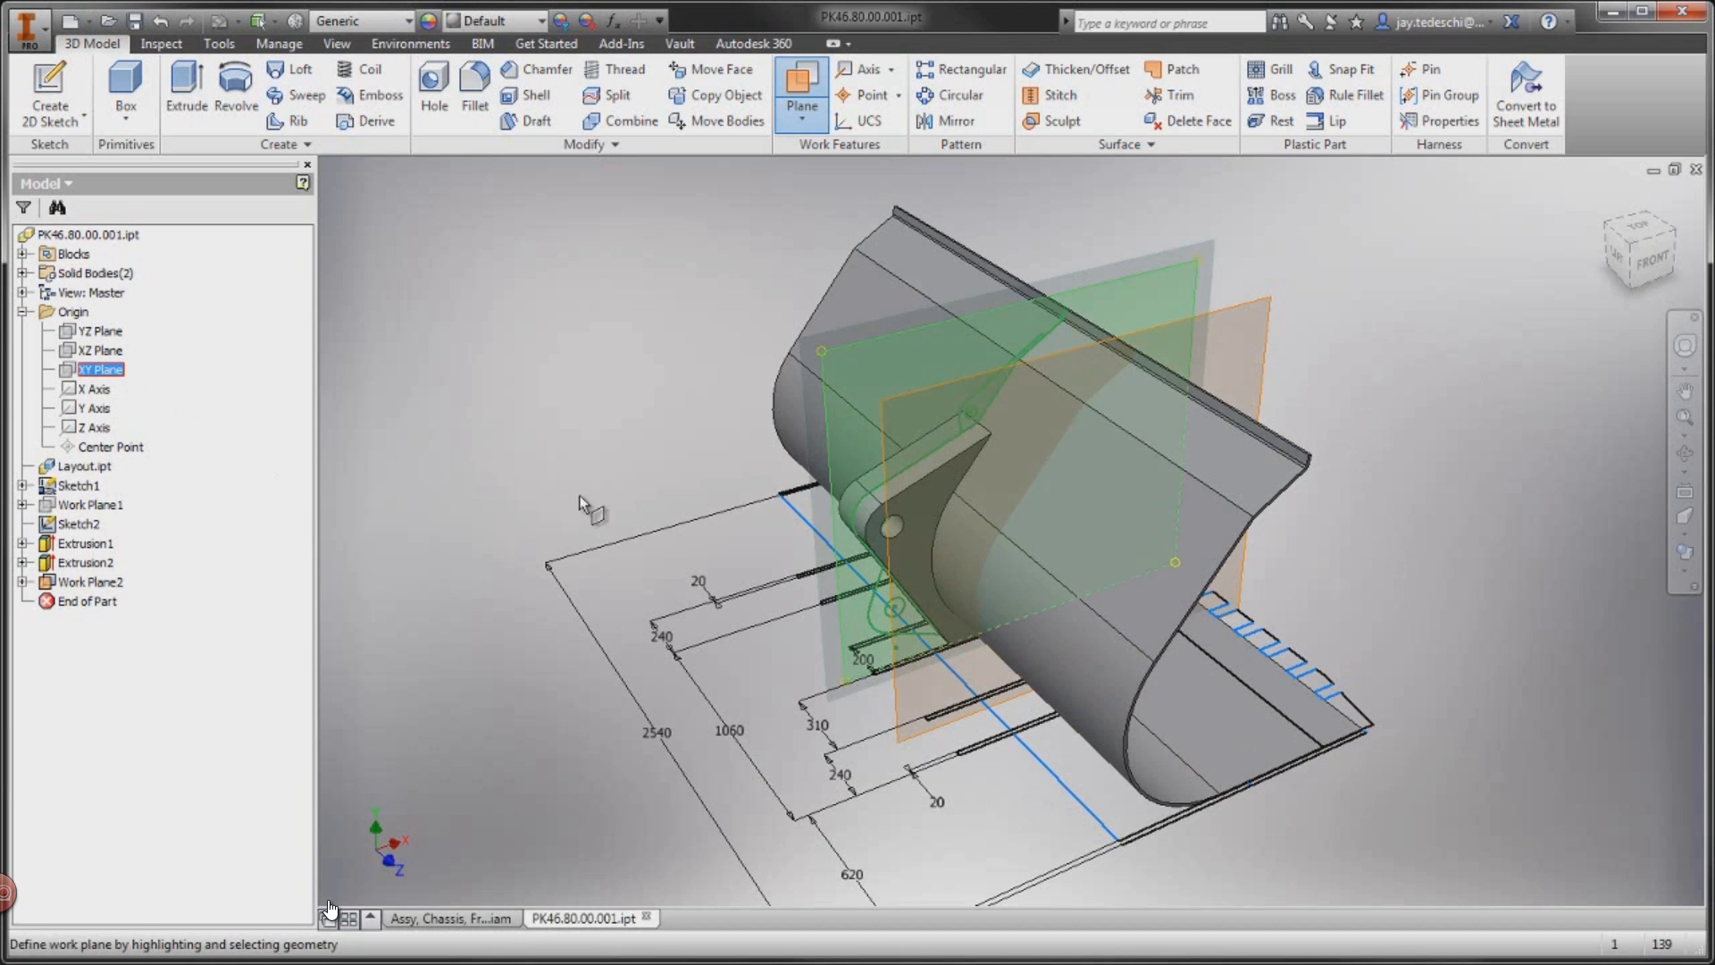
pyautogui.click(964, 758)
pyautogui.rightClick(1454, 463)
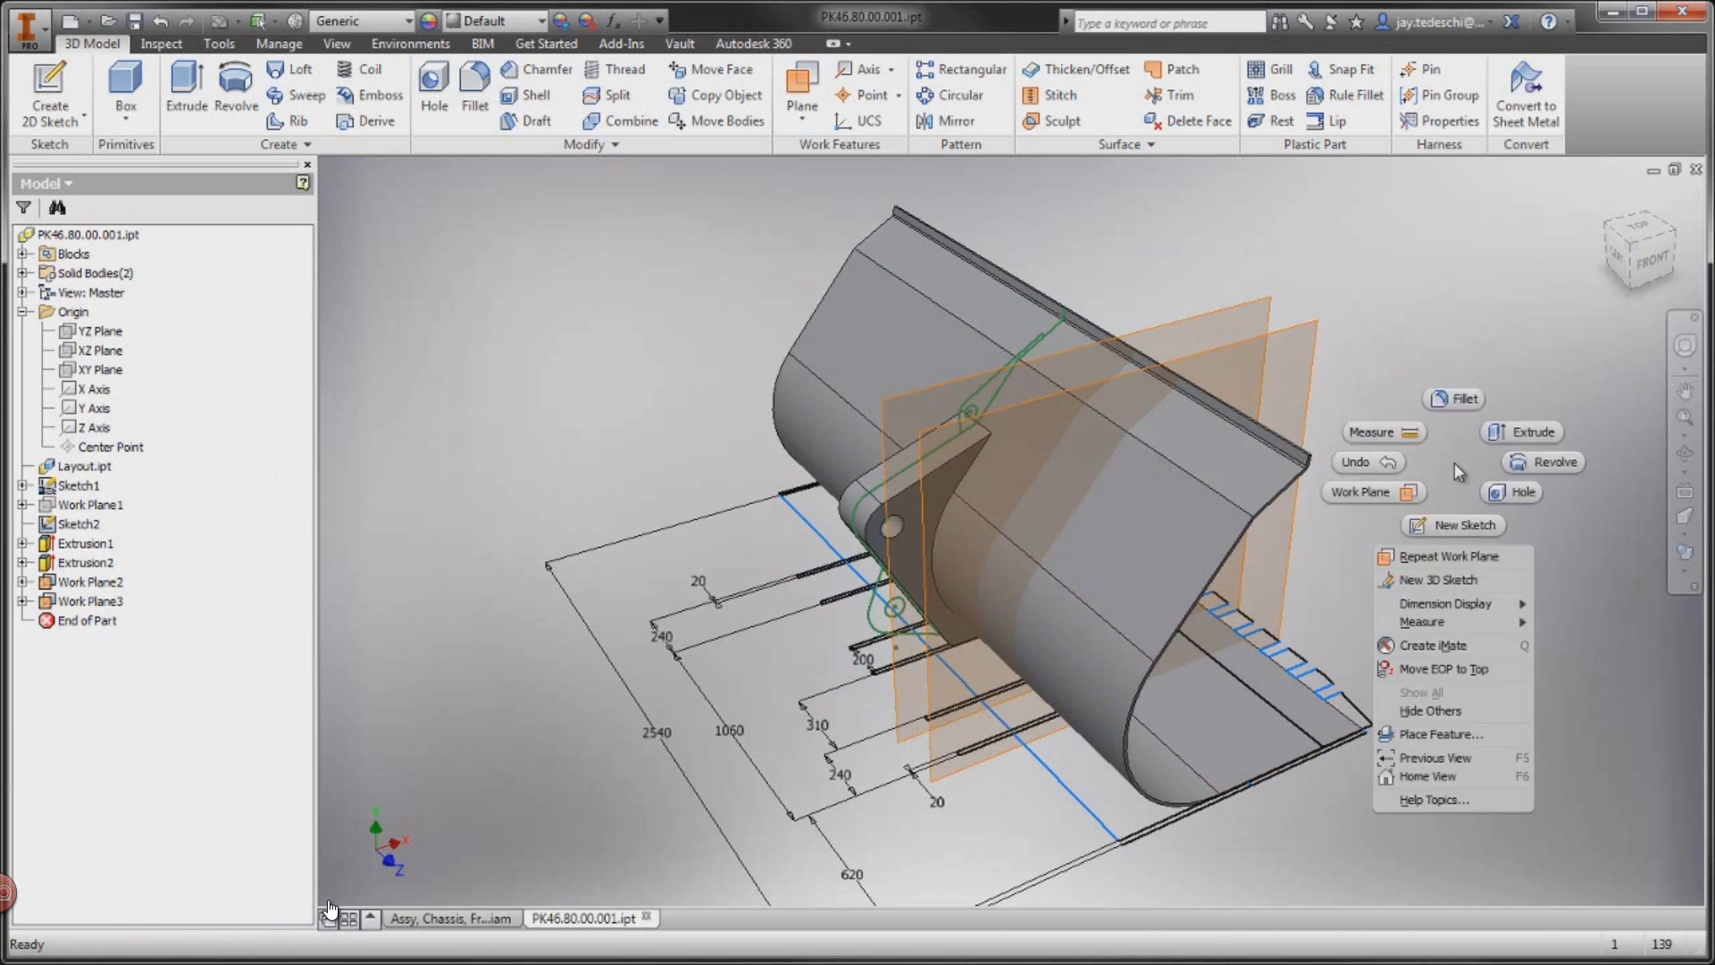
pyautogui.click(1501, 433)
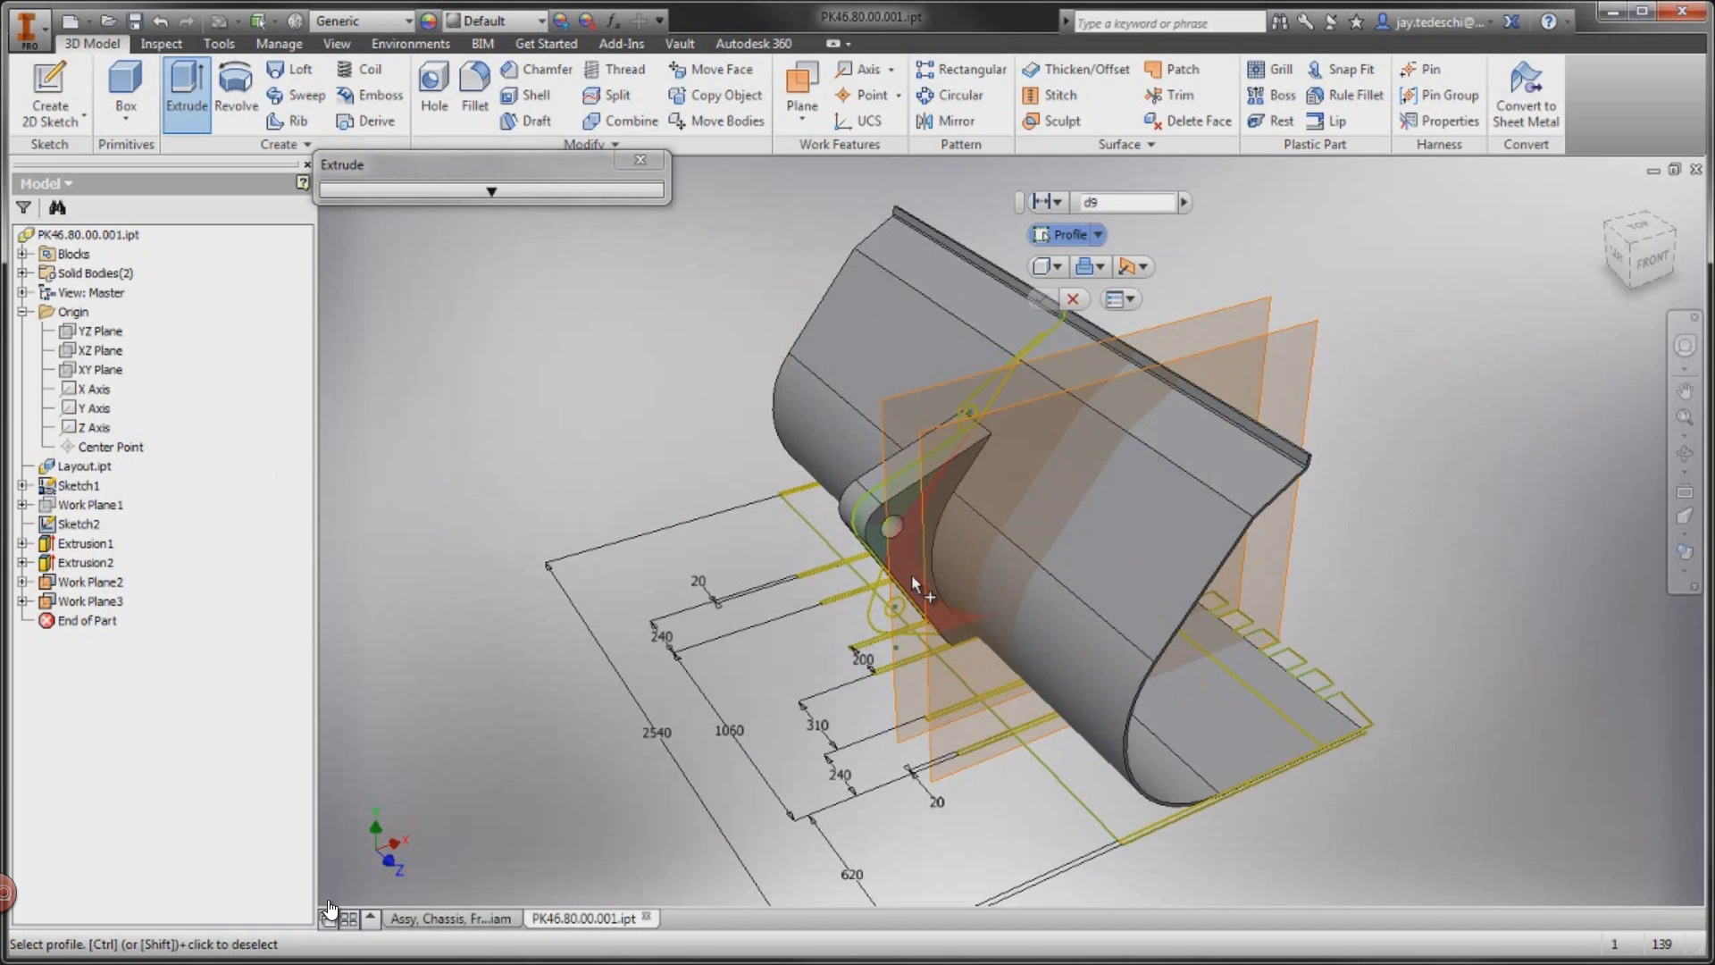
# Step: Extrude the second support as a new solid between Work Plane2 and Work Plane3
pyautogui.click(1059, 201)
pyautogui.click(1093, 312)
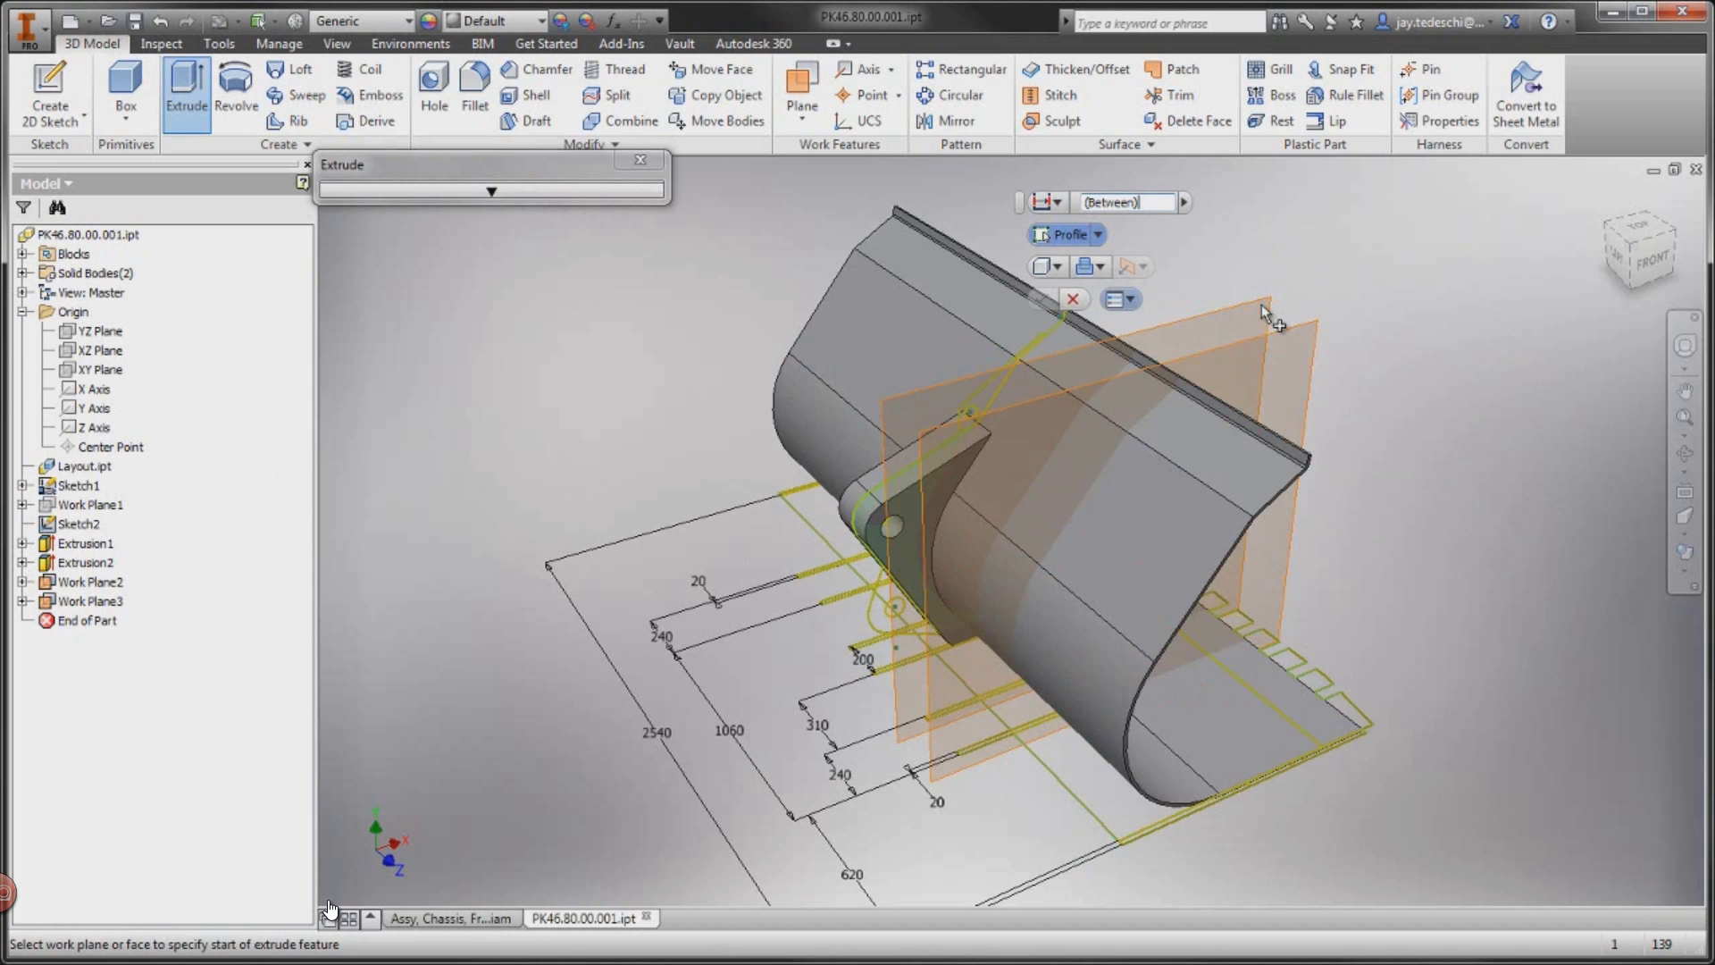
pyautogui.click(1261, 305)
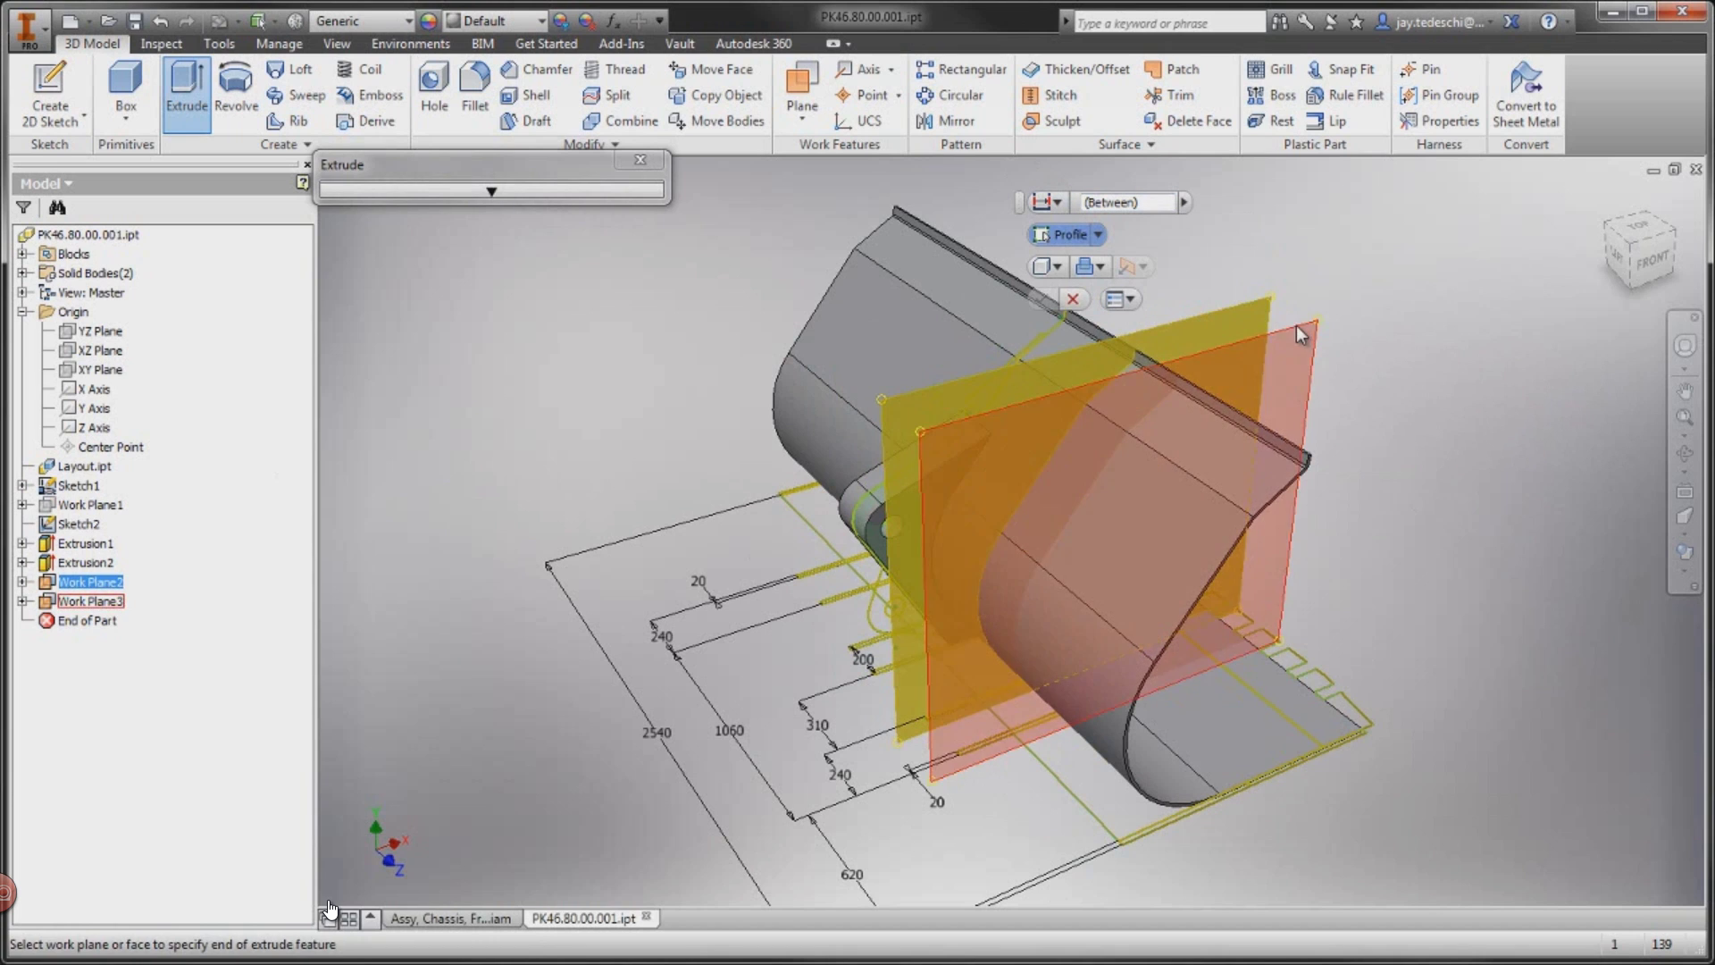
pyautogui.click(1298, 329)
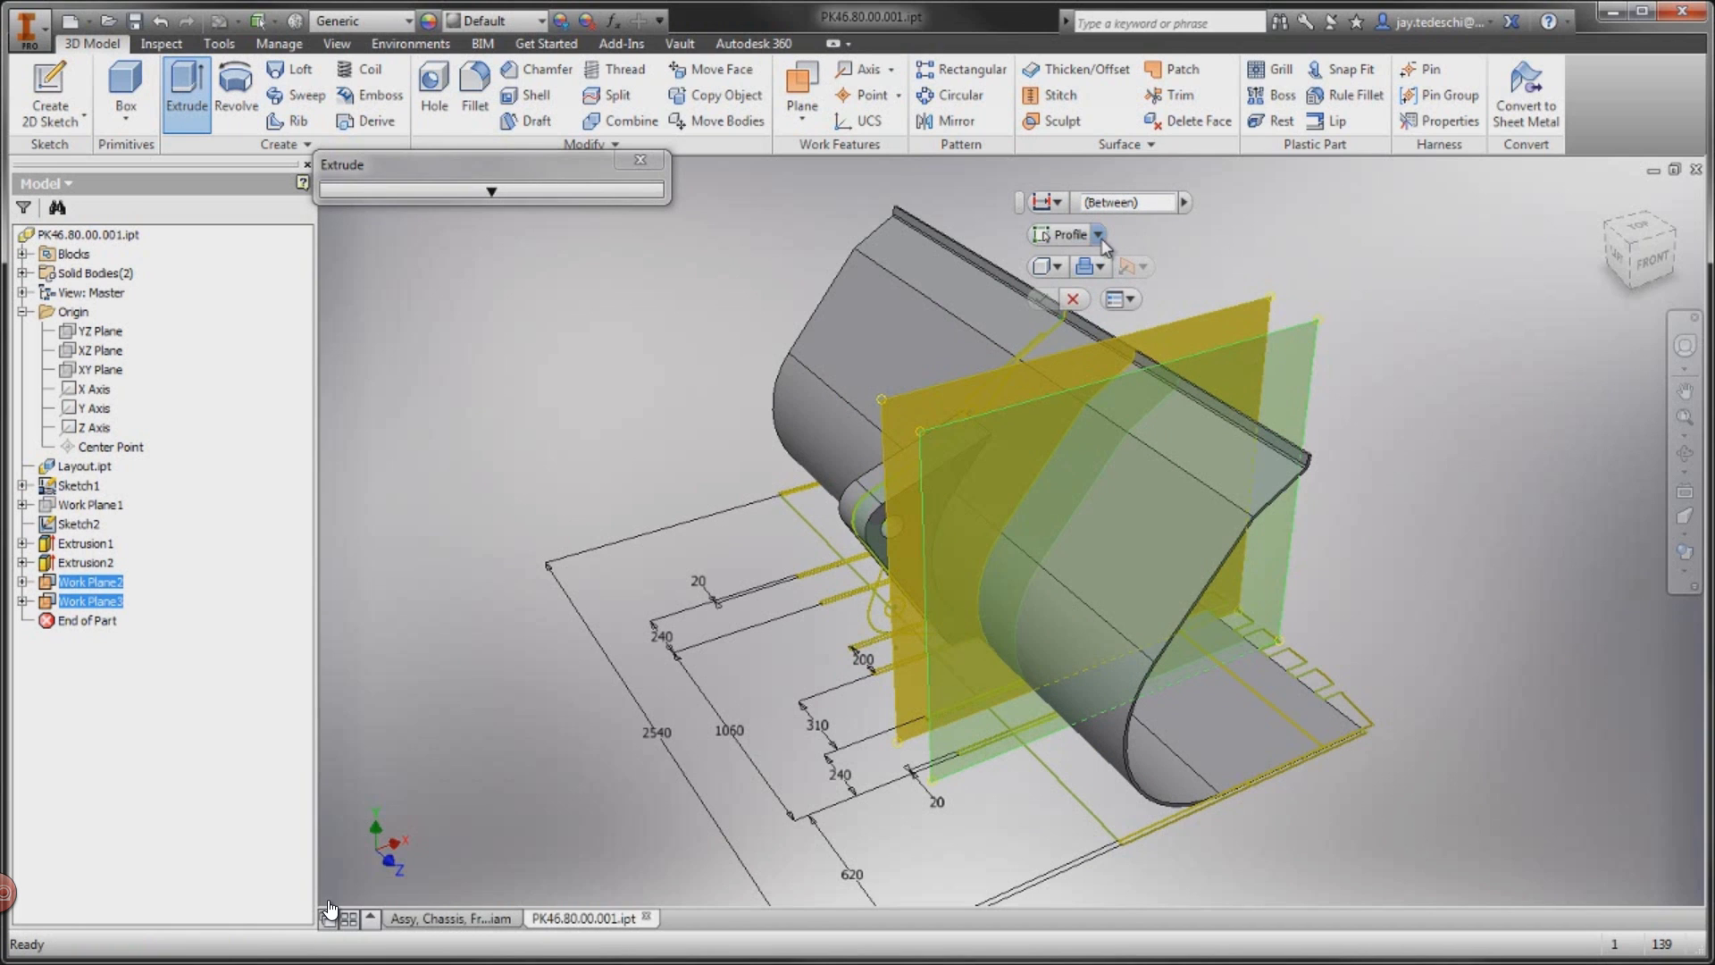
pyautogui.click(1100, 266)
pyautogui.click(1113, 365)
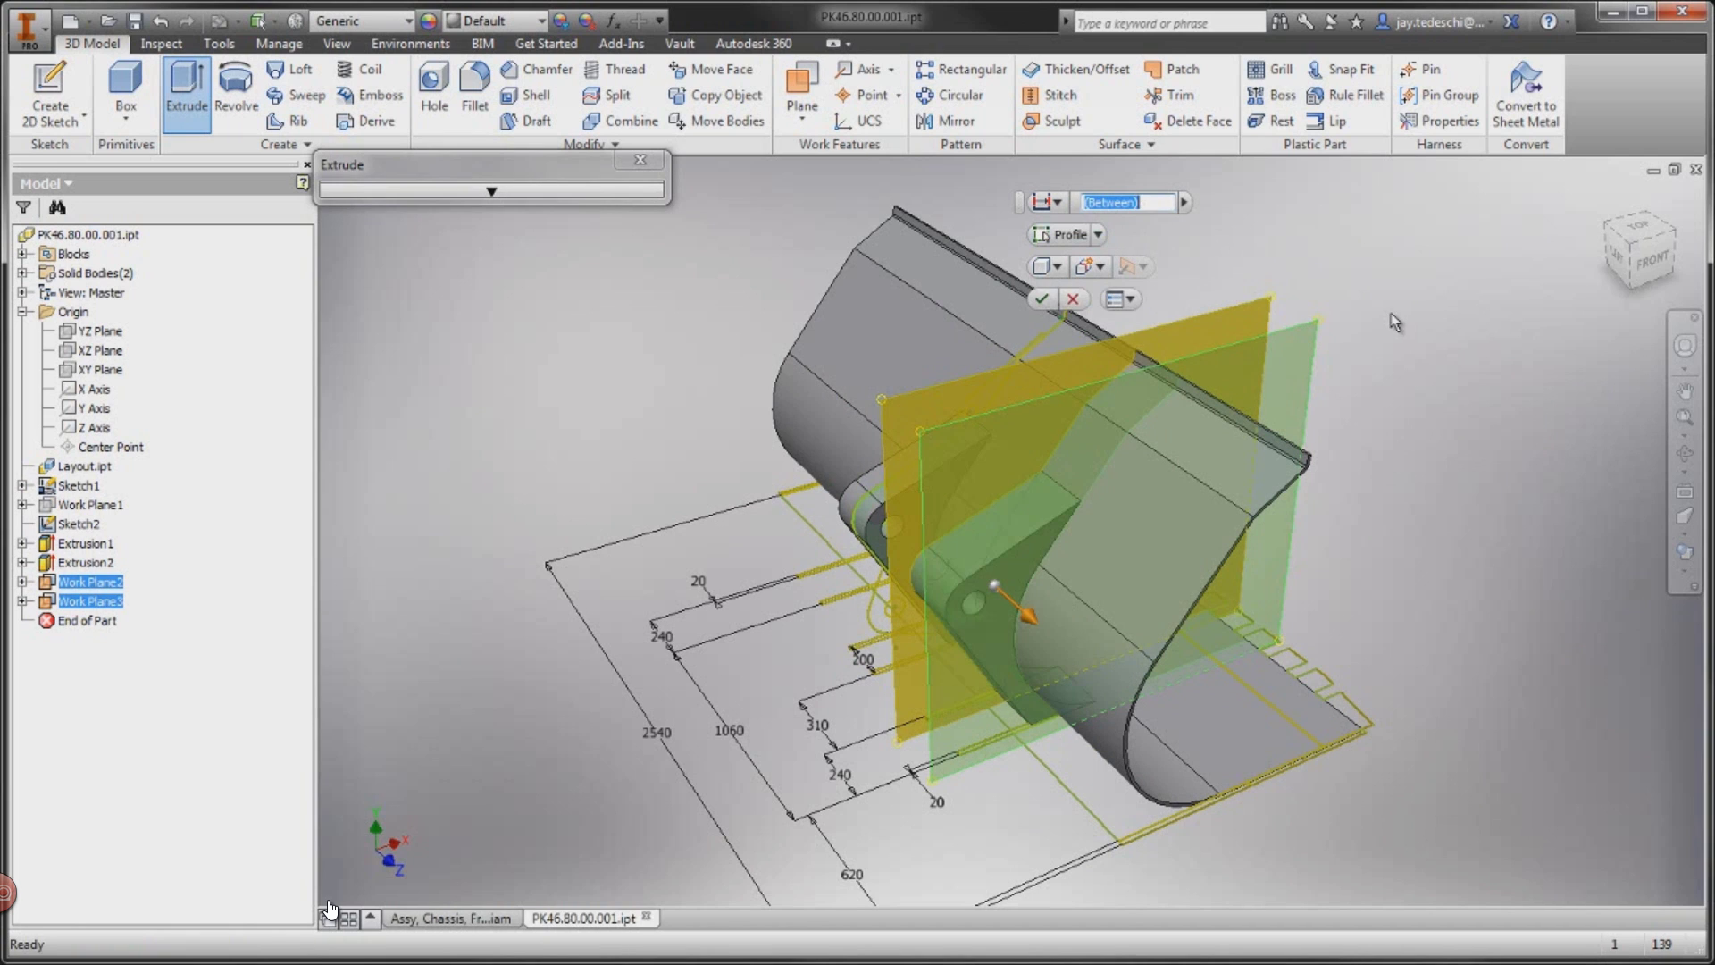
pyautogui.click(1042, 297)
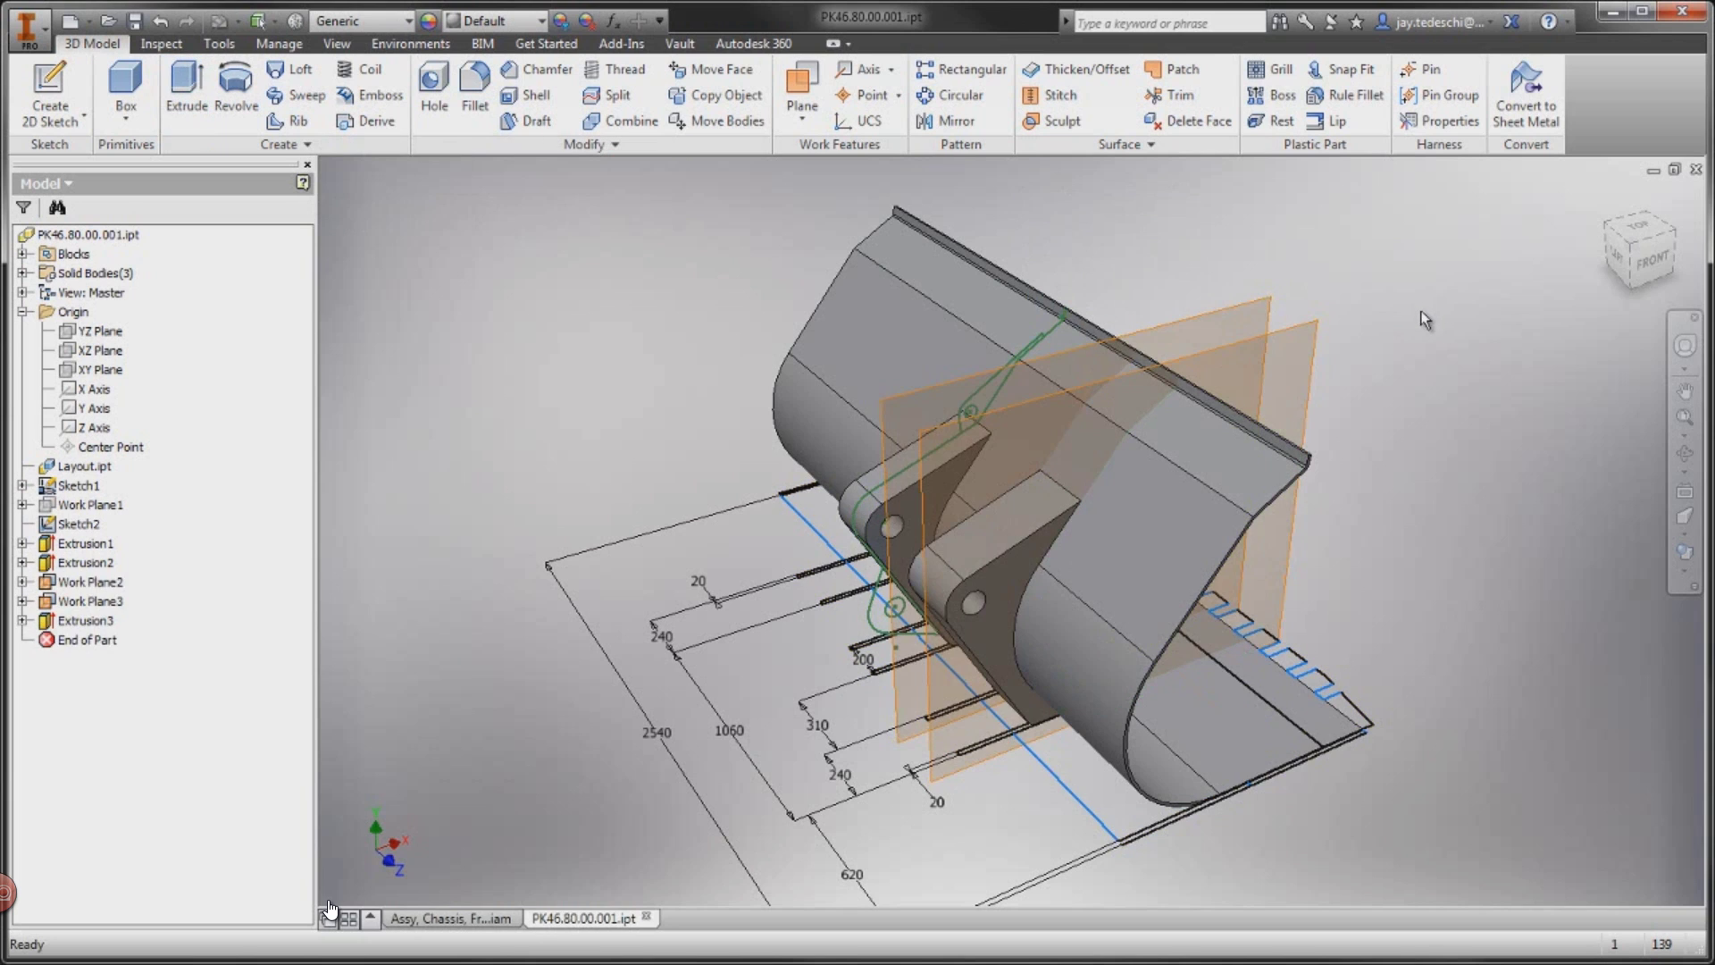
# Step: Hide Work Plane2 and Work Plane3
pyautogui.click(107, 584)
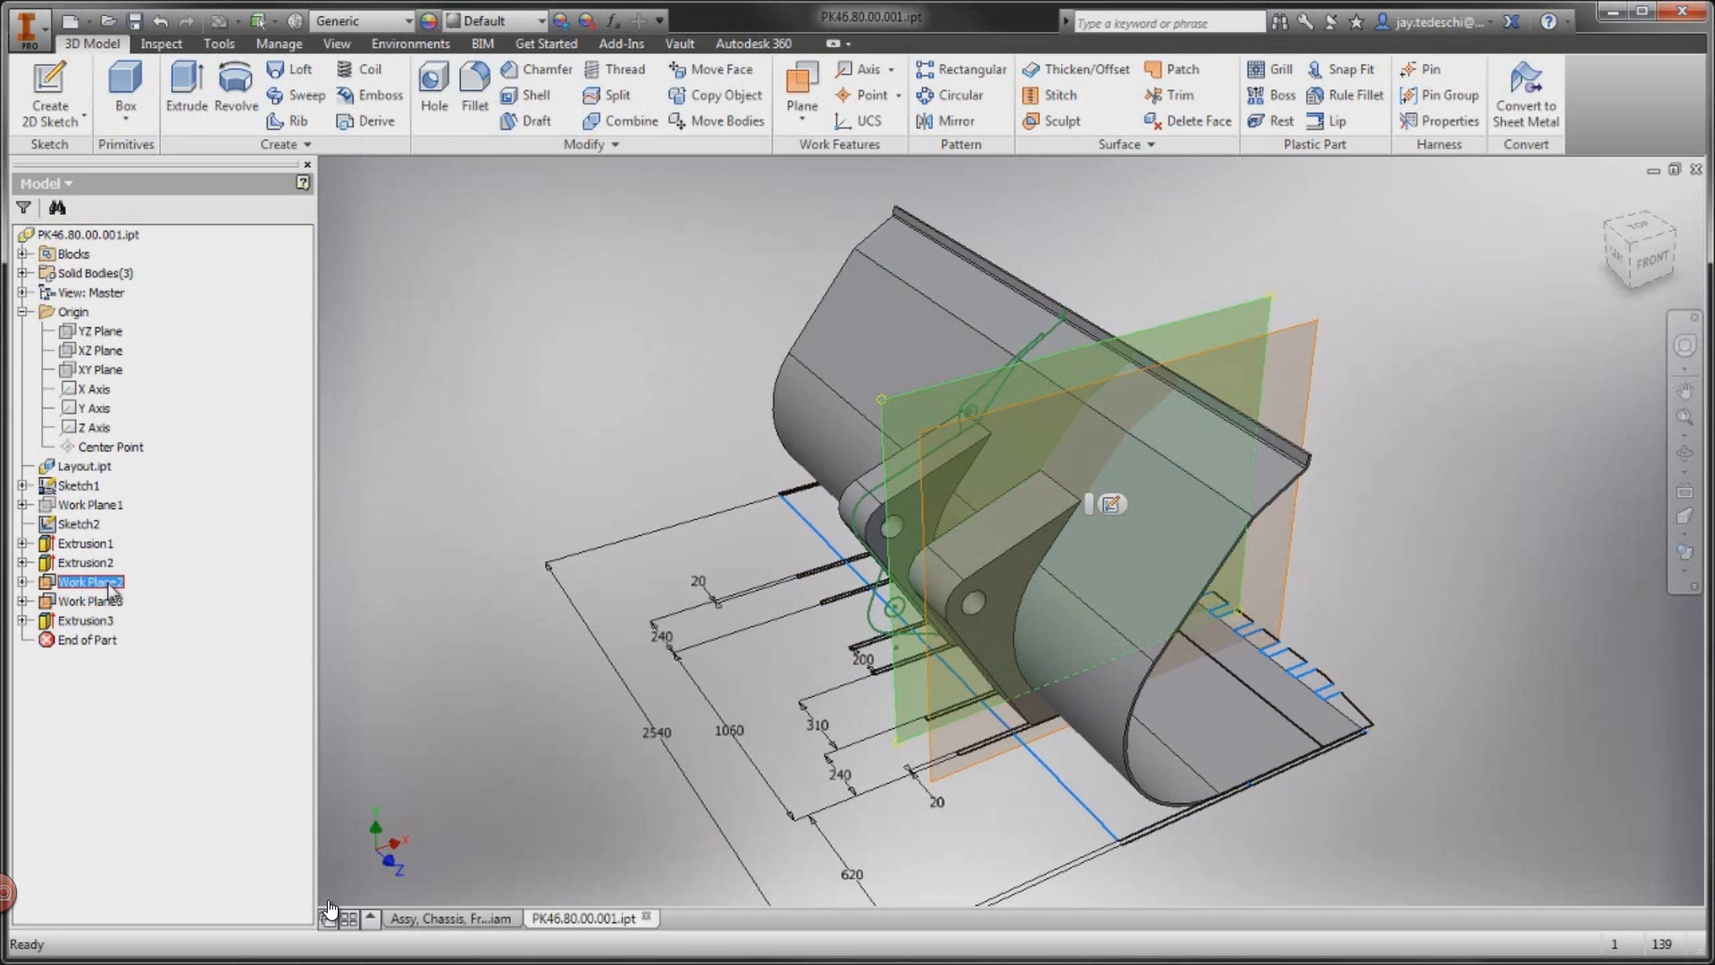
pyautogui.keyDown('ctrl'); pyautogui.click(112, 601); pyautogui.keyUp('ctrl')
pyautogui.rightClick(111, 603)
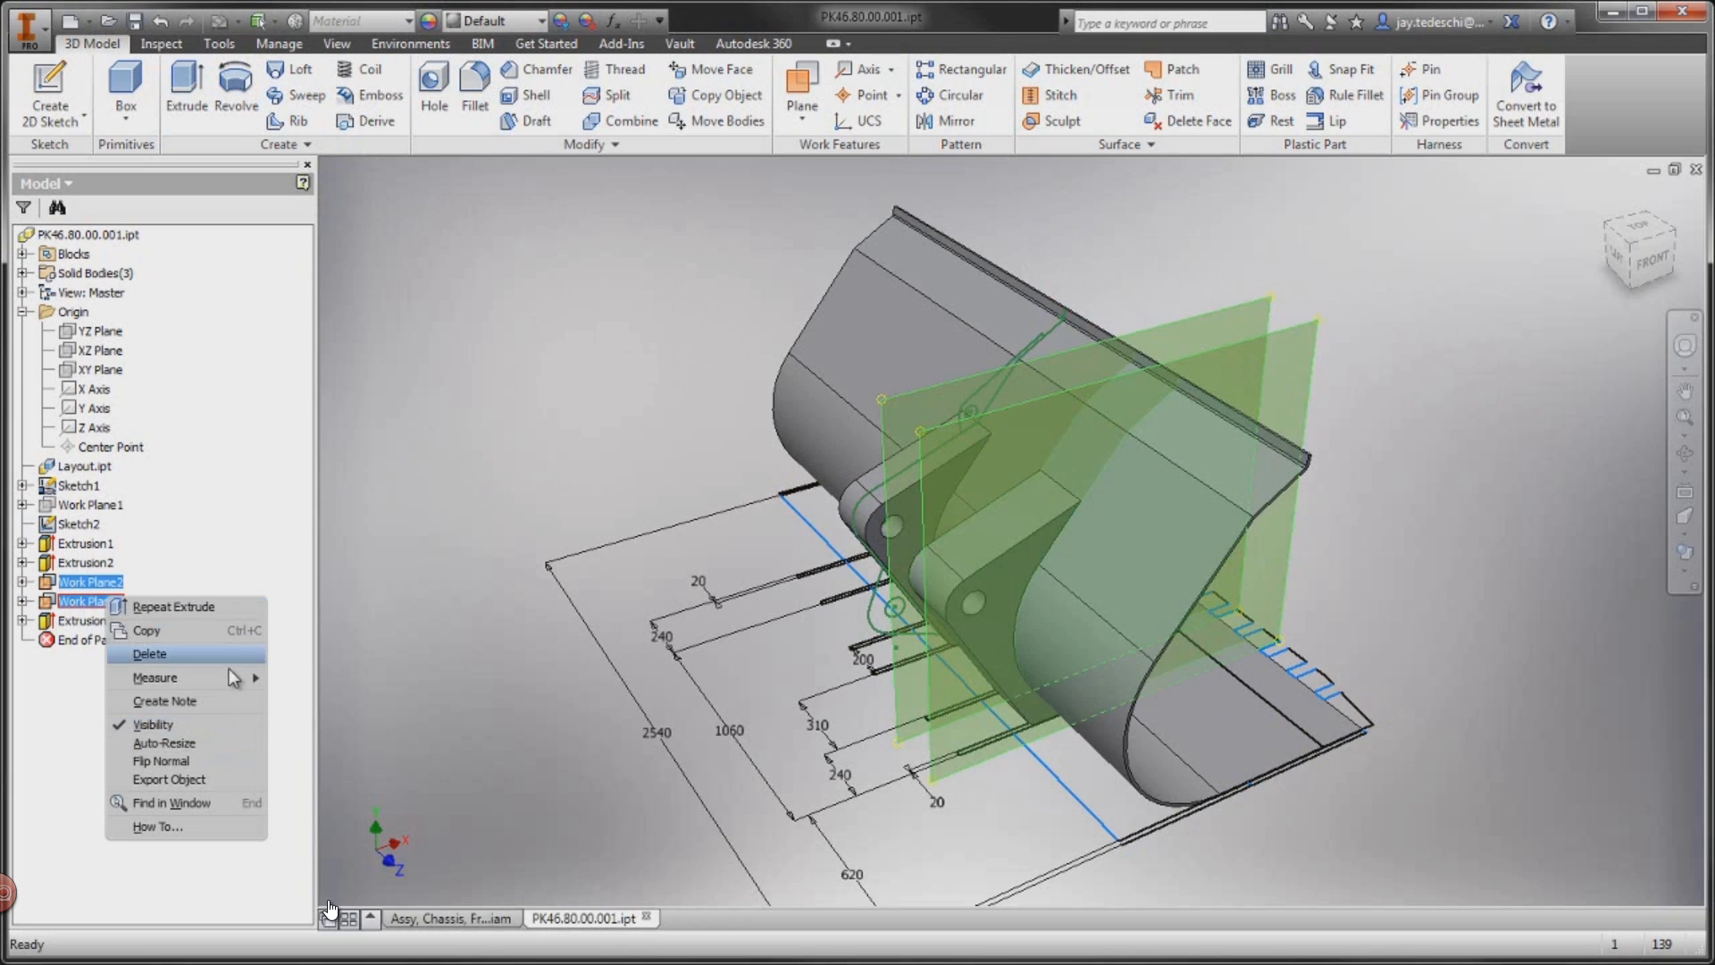
pyautogui.click(174, 725)
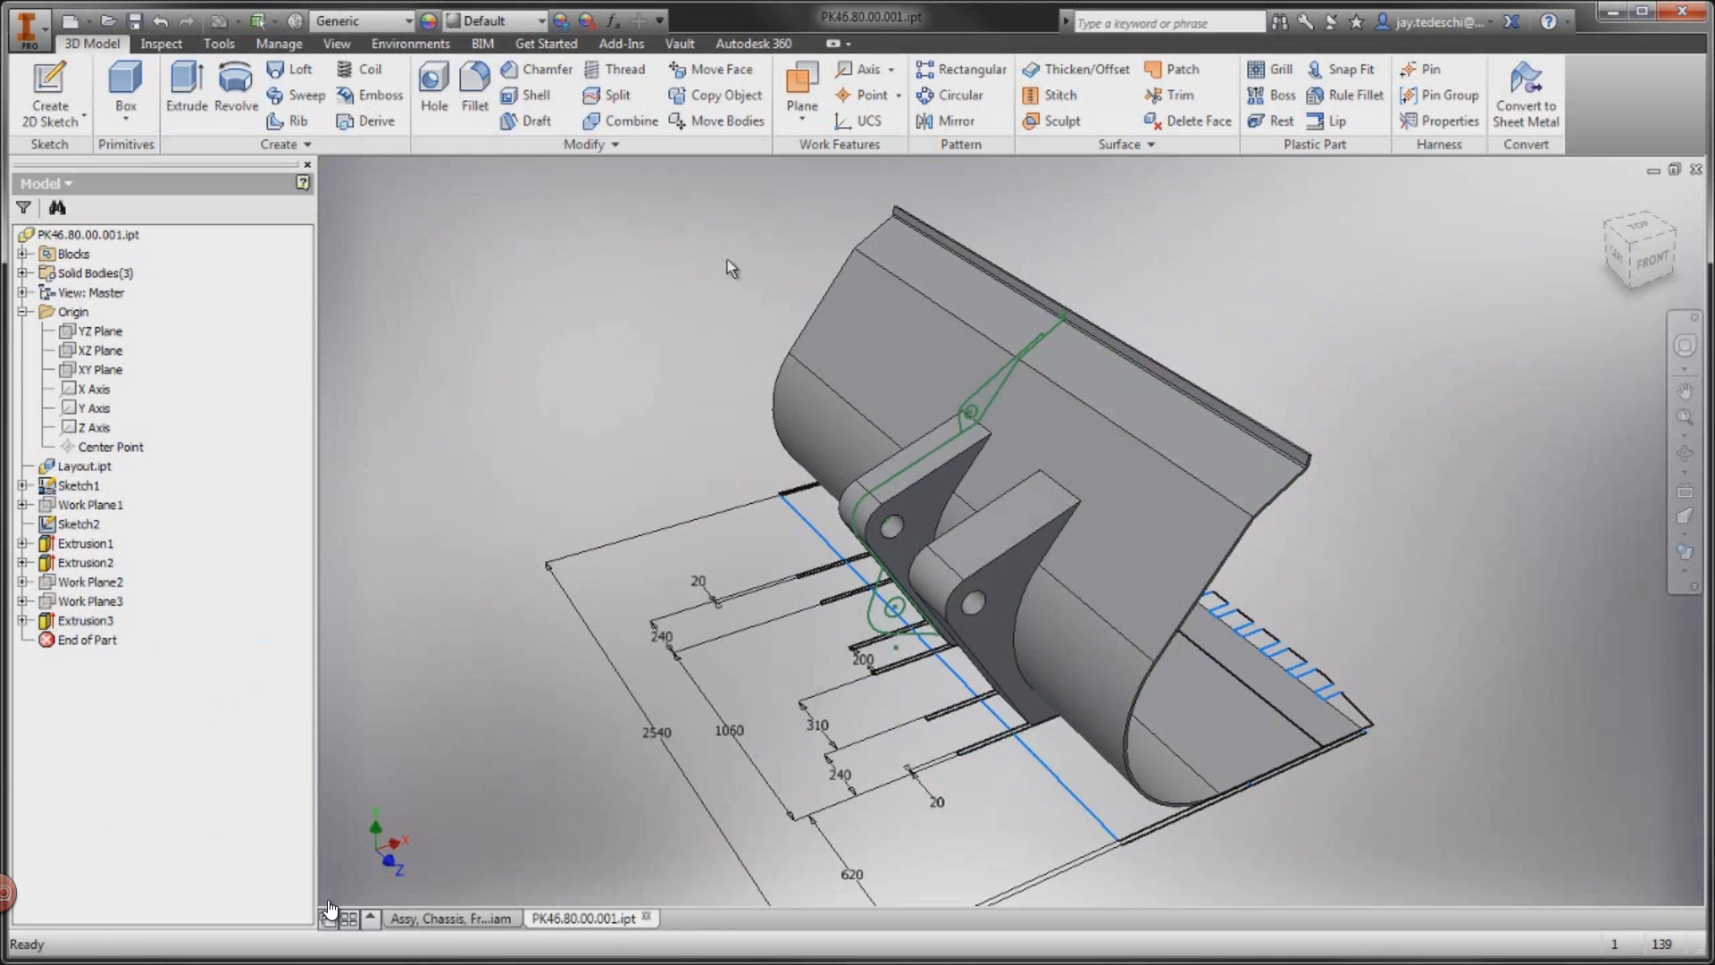
# Step: Mirror Extrusion3 across the XY Plane to add the third pin-hole support
pyautogui.click(963, 123)
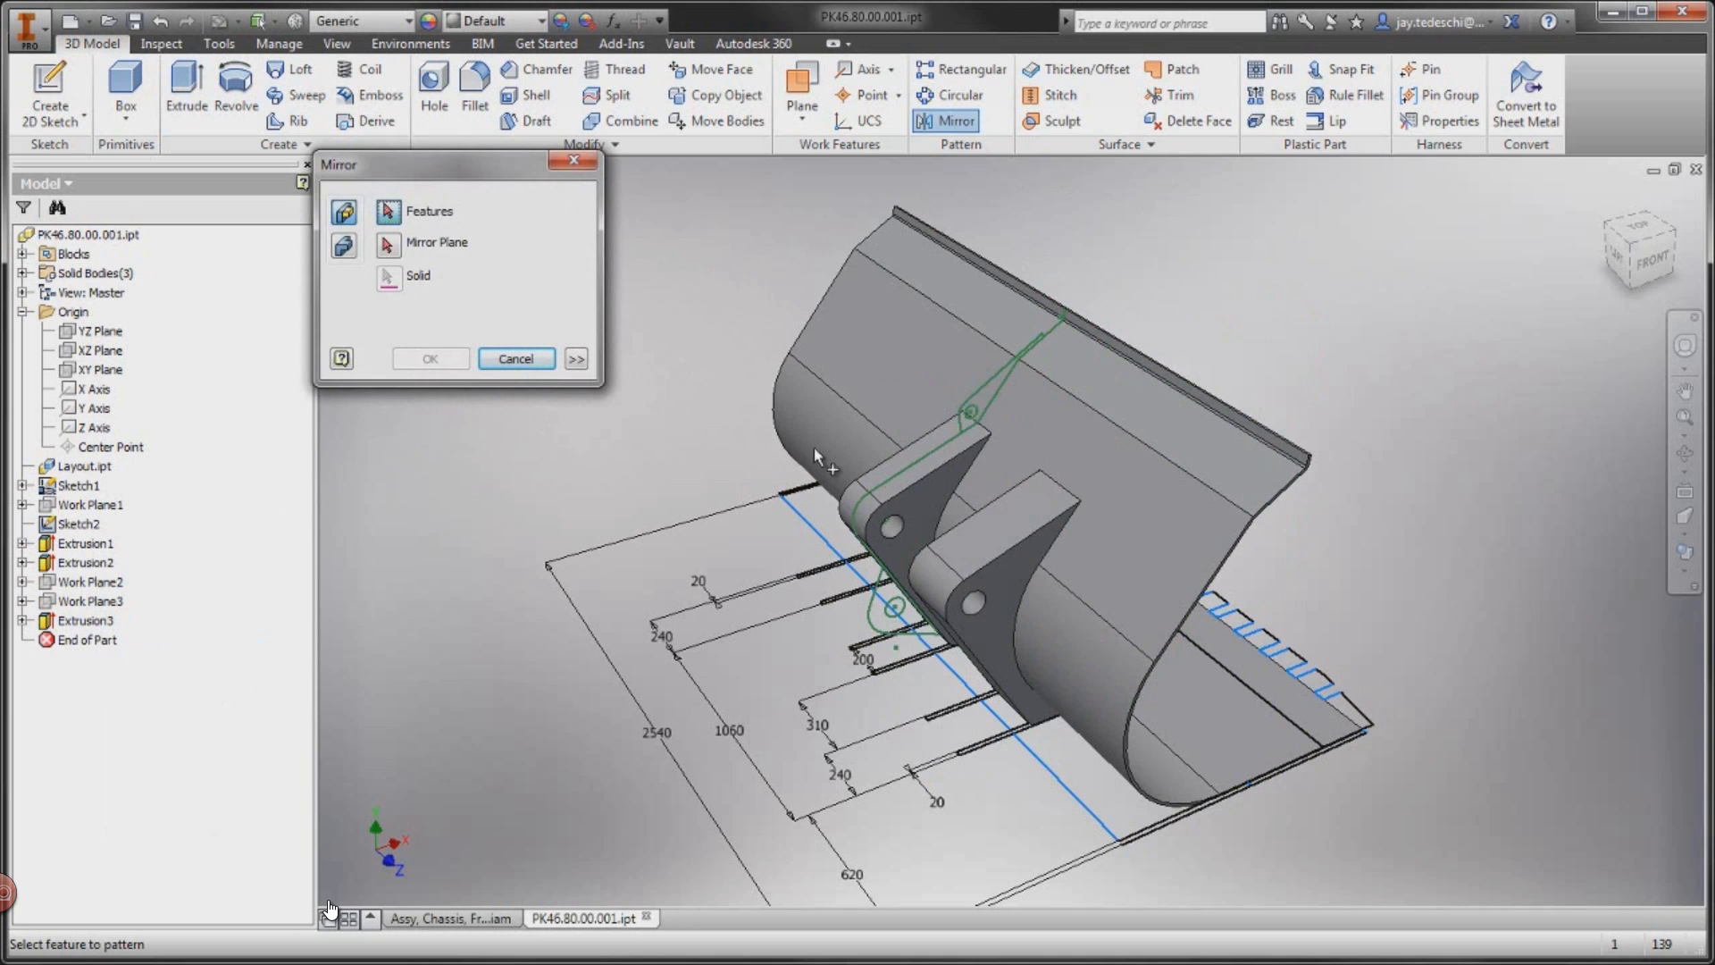
pyautogui.click(985, 576)
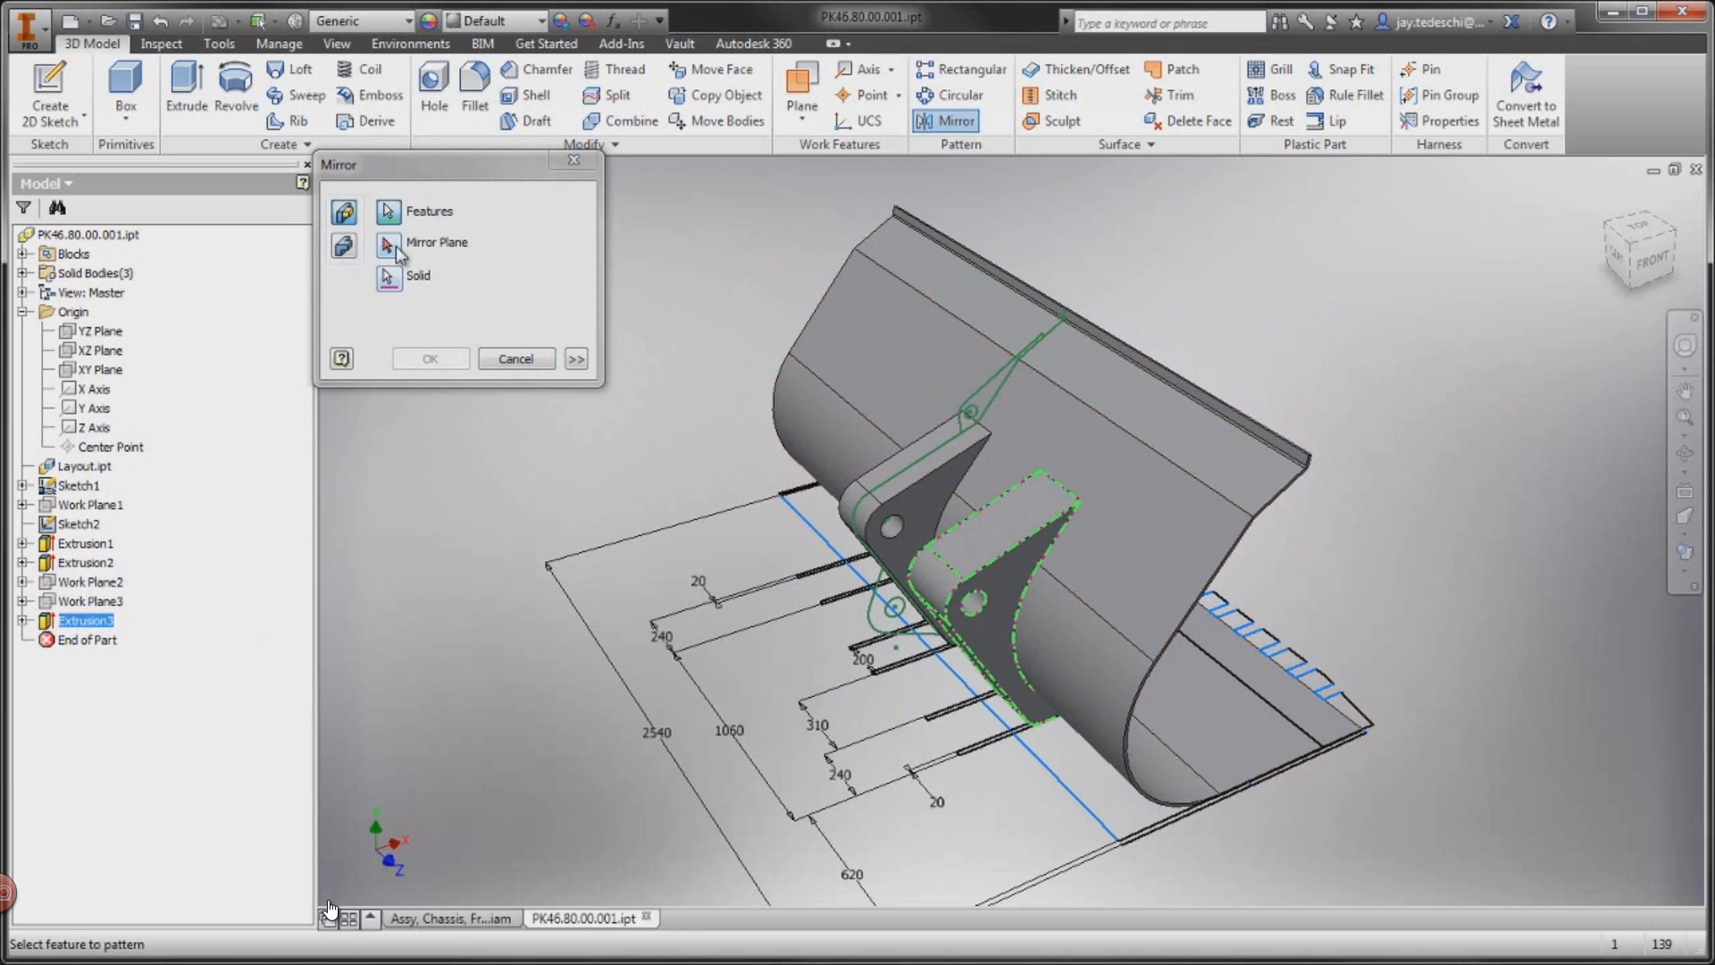
pyautogui.click(107, 371)
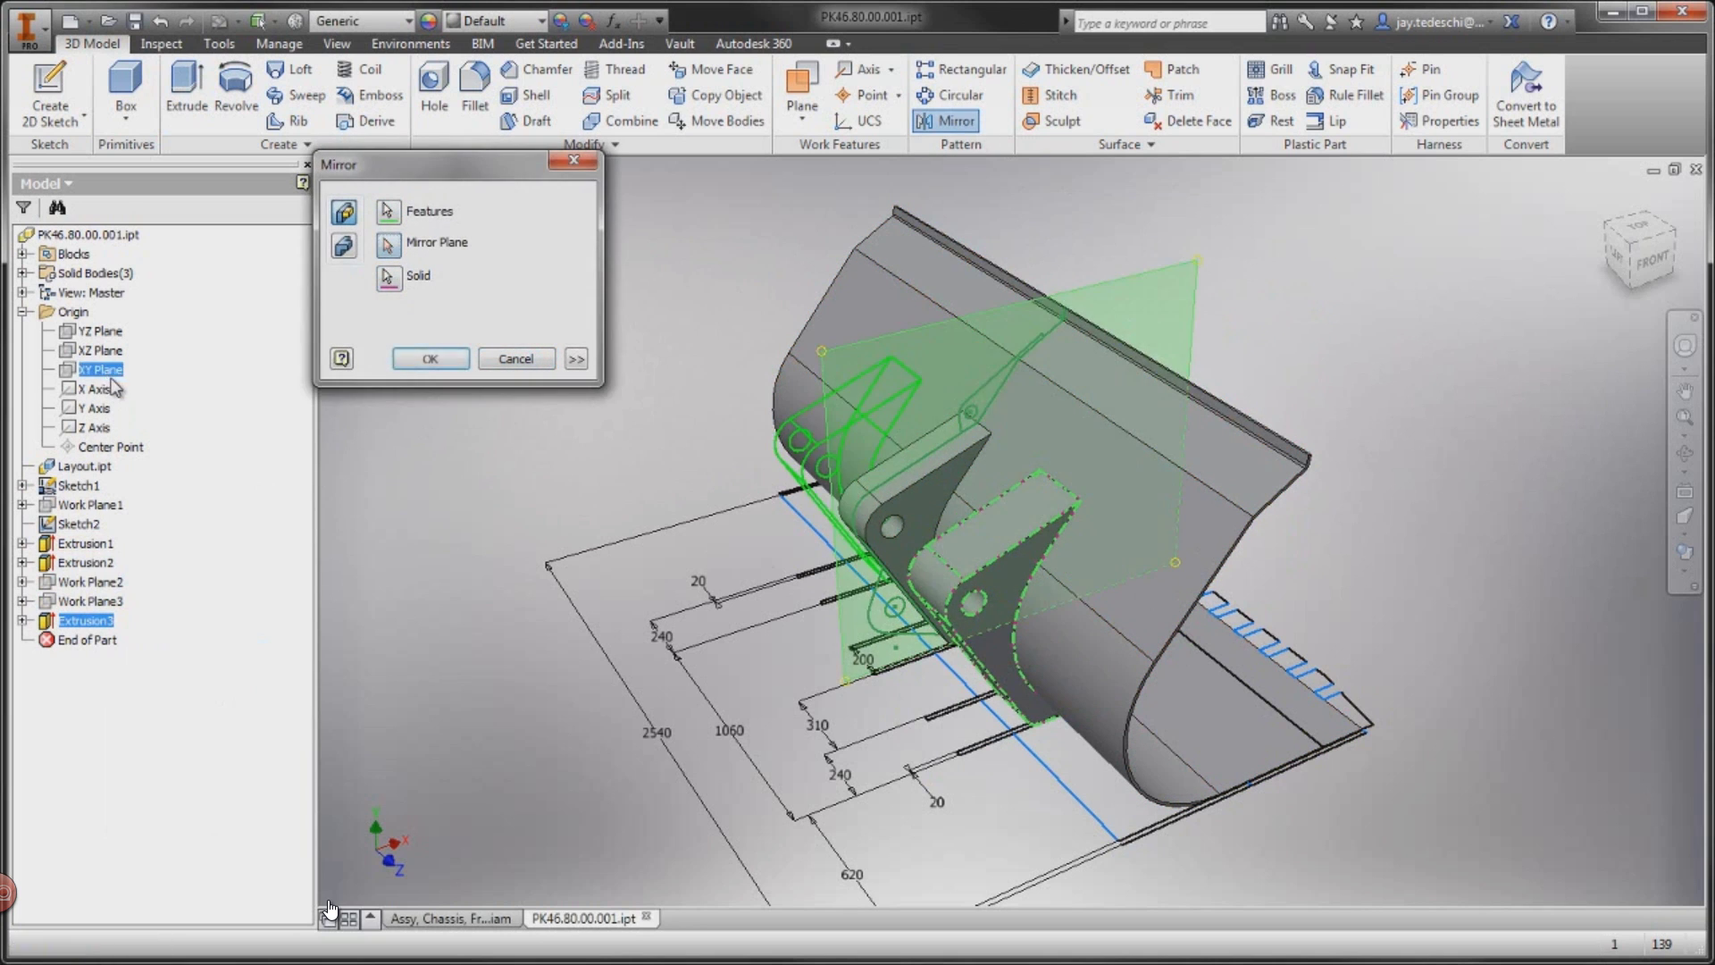
pyautogui.click(419, 371)
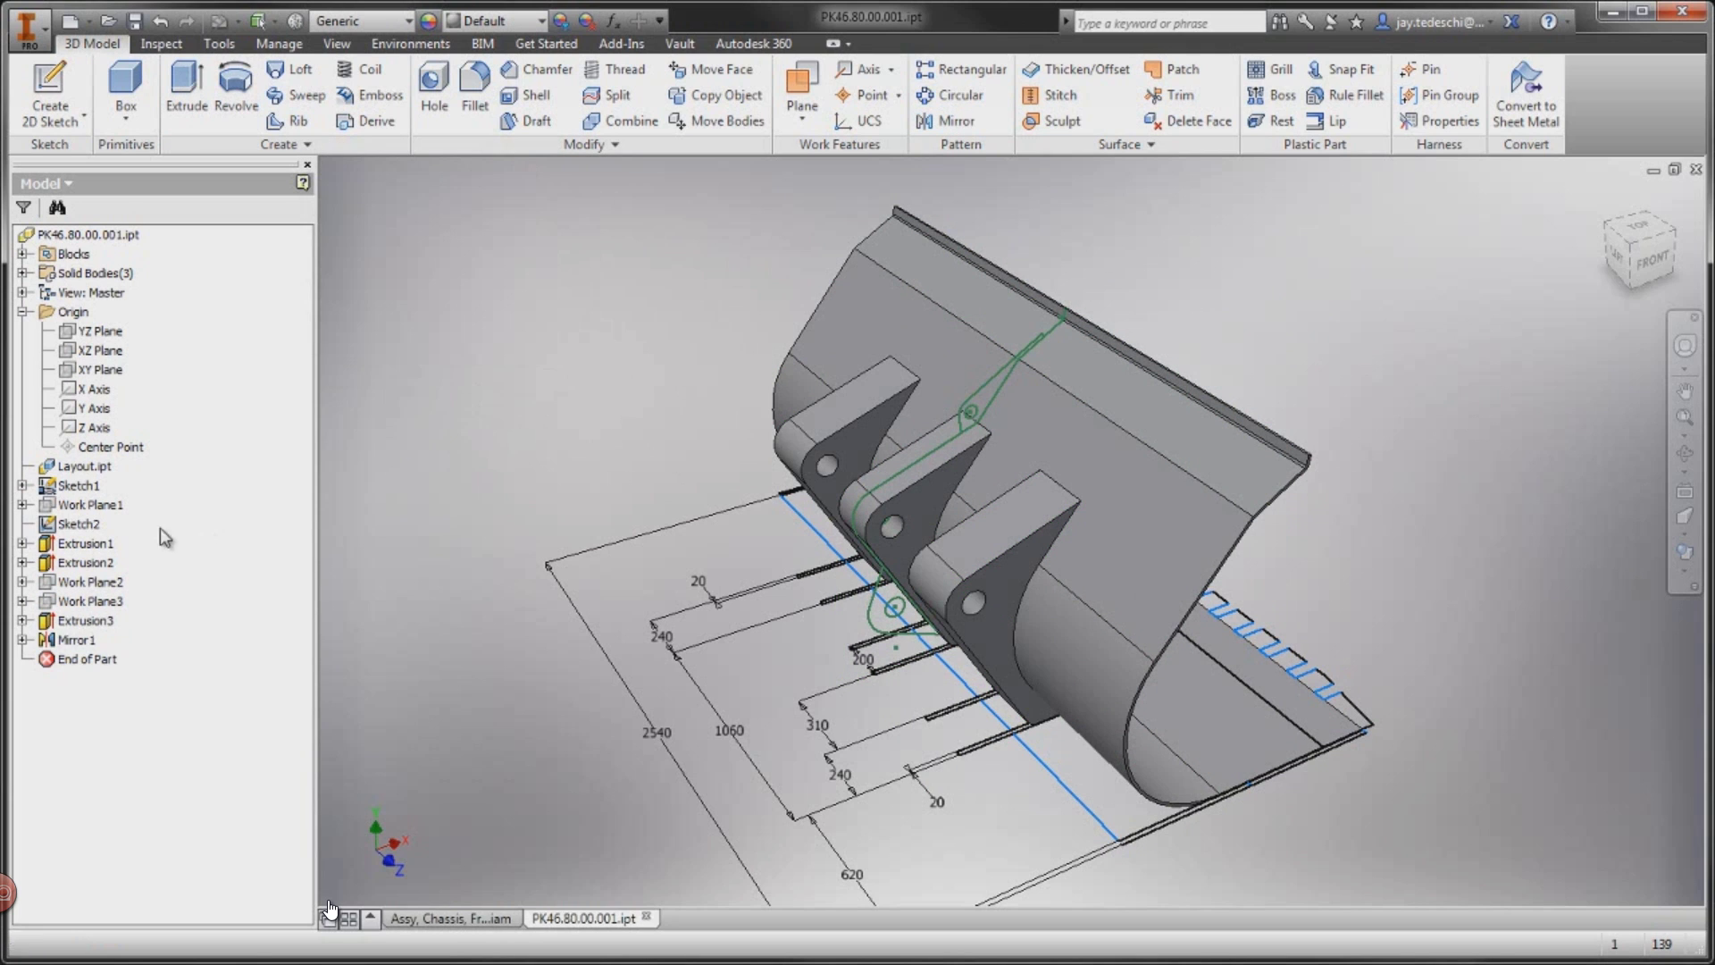
# Step: Hide Sketch1 and Sketch2, then switch to the Assy, Chassis, Front.iam document
pyautogui.rightClick(97, 496)
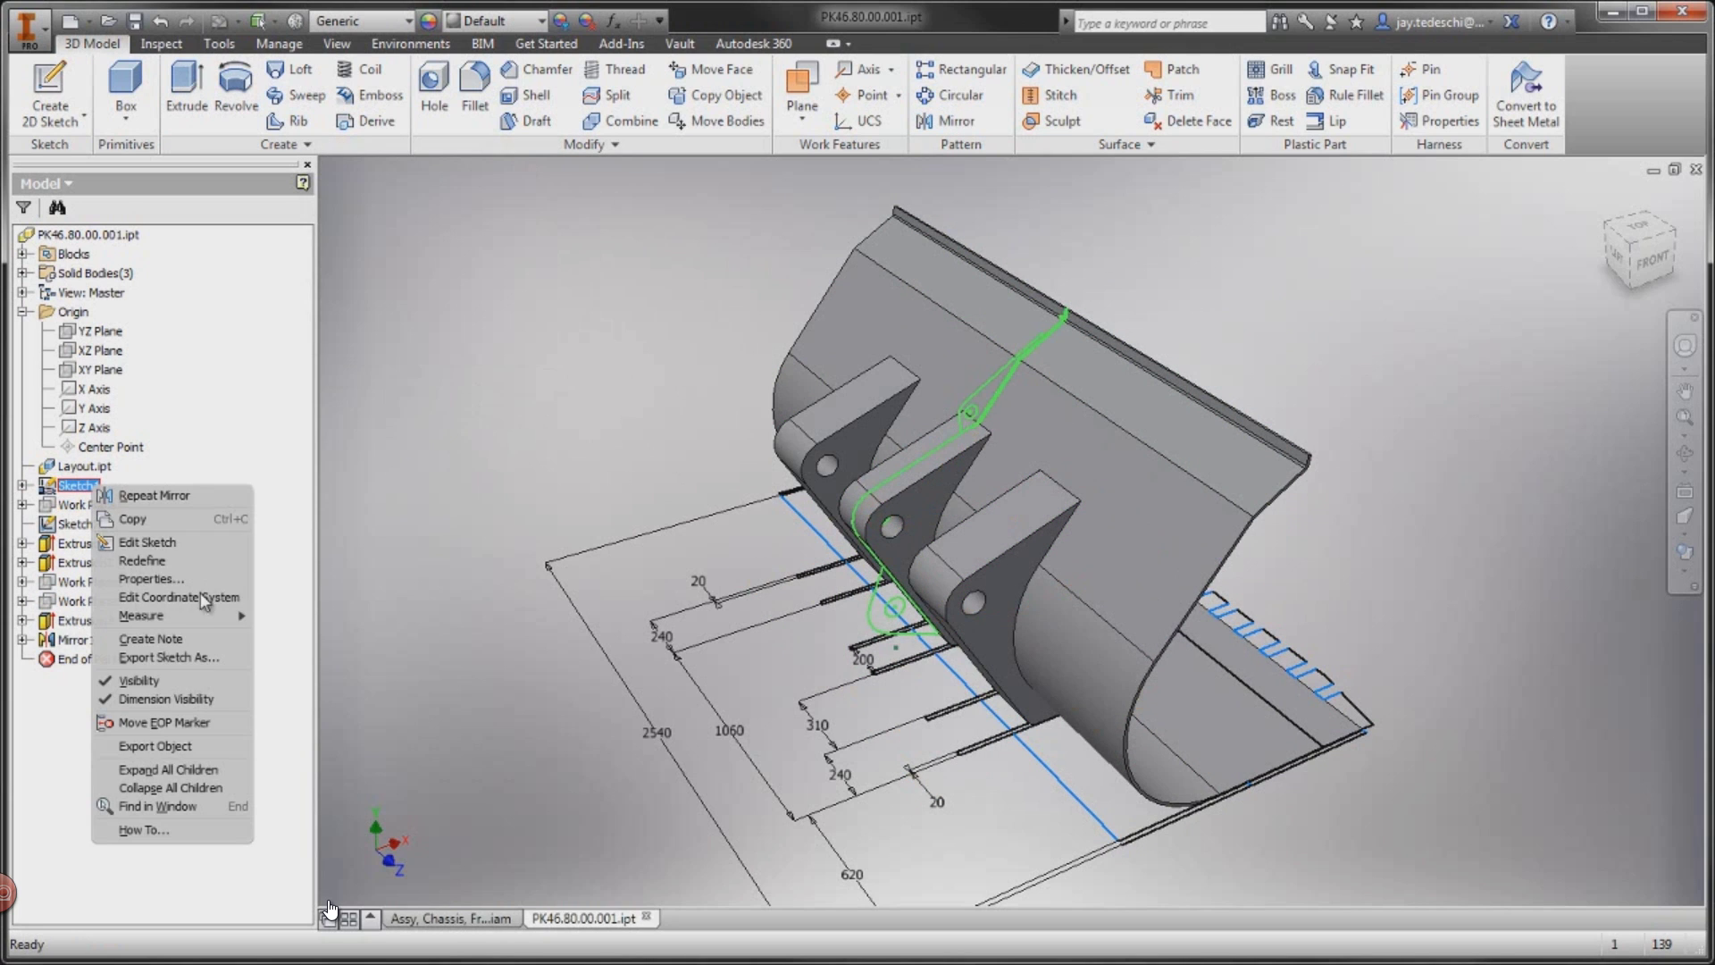
pyautogui.click(190, 677)
pyautogui.rightClick(83, 523)
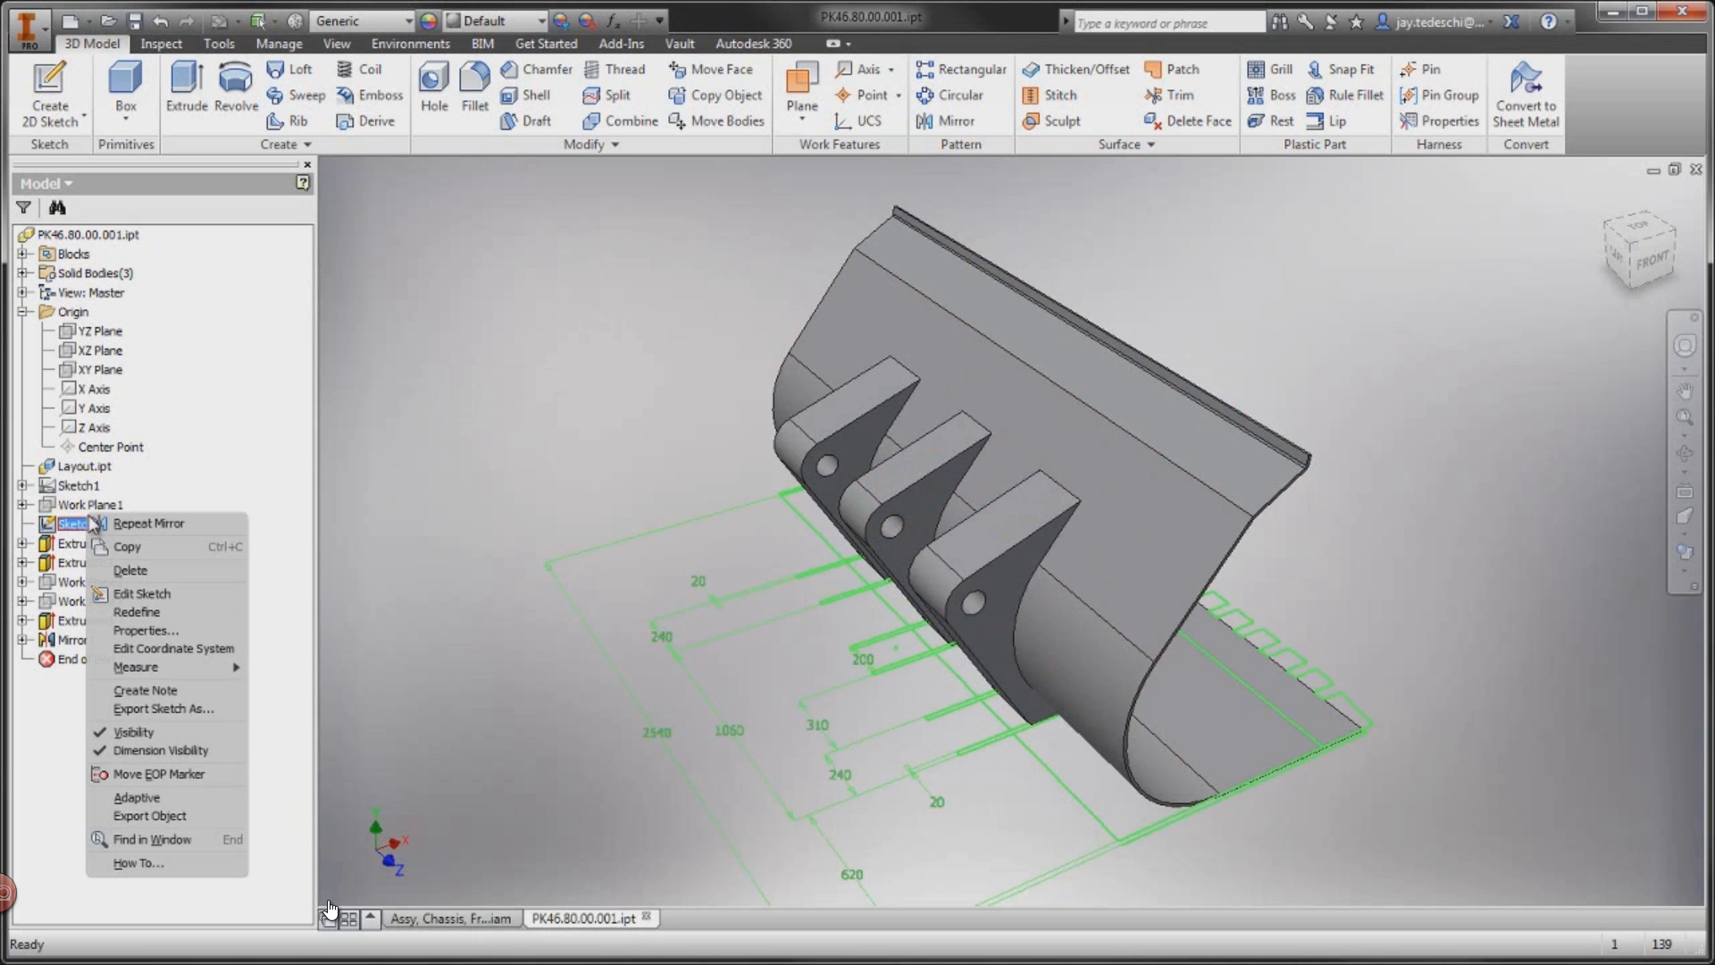
pyautogui.click(179, 735)
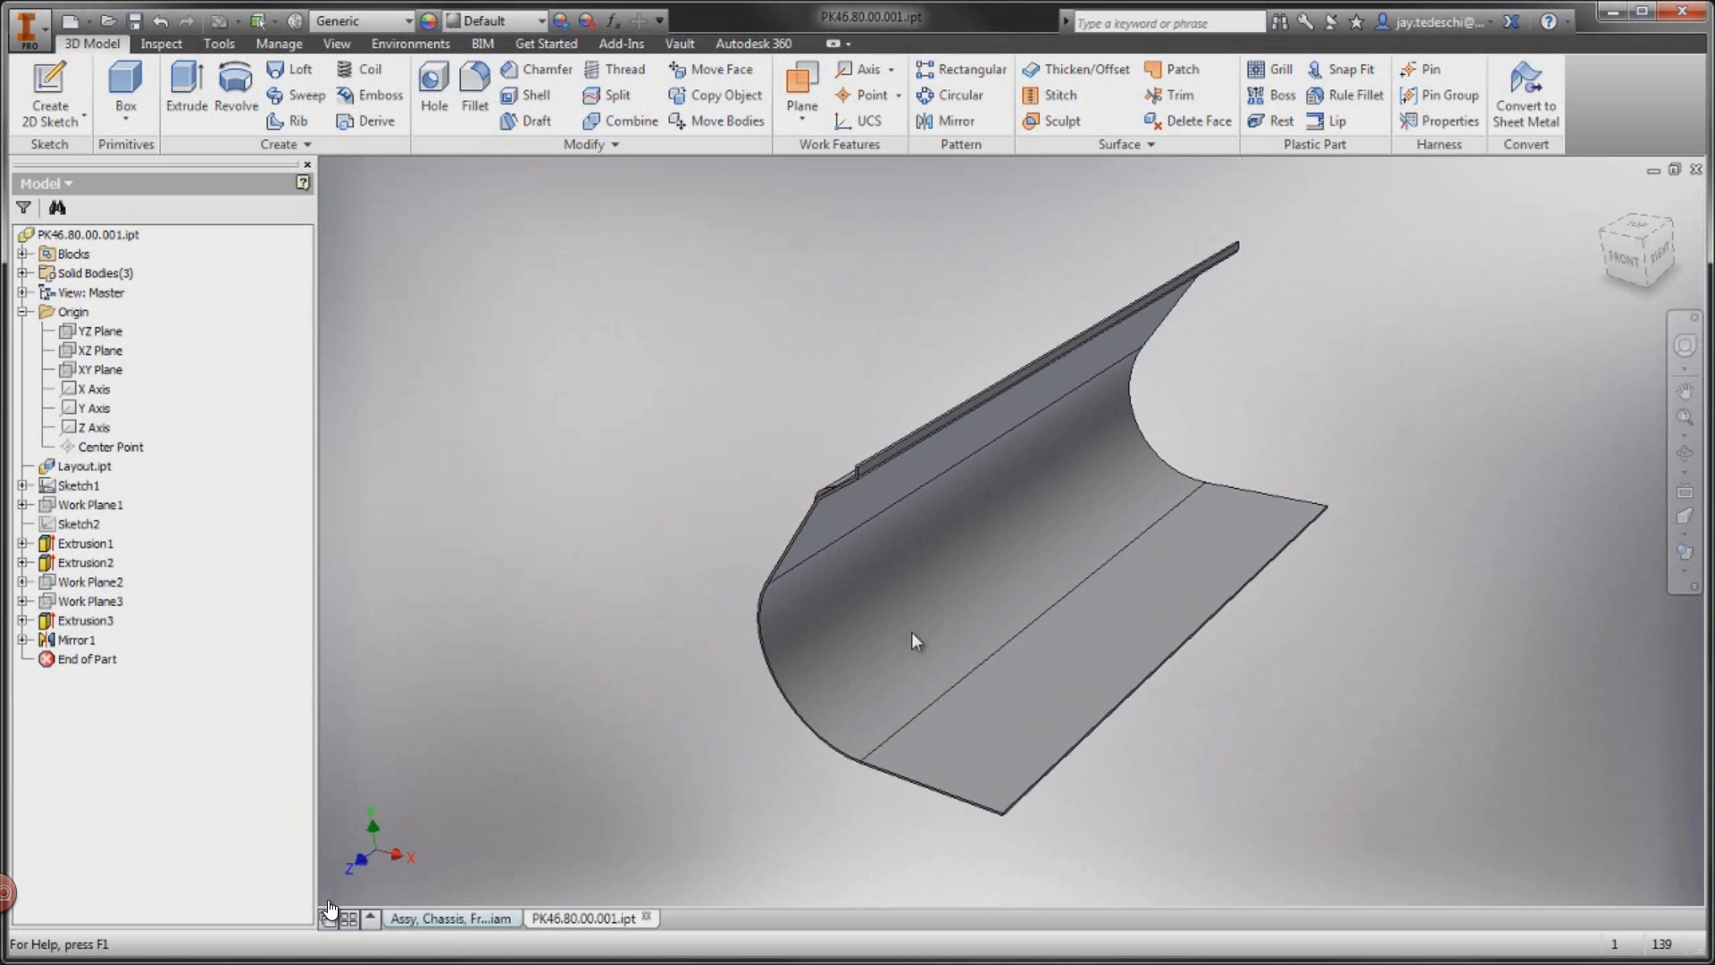
pyautogui.click(450, 919)
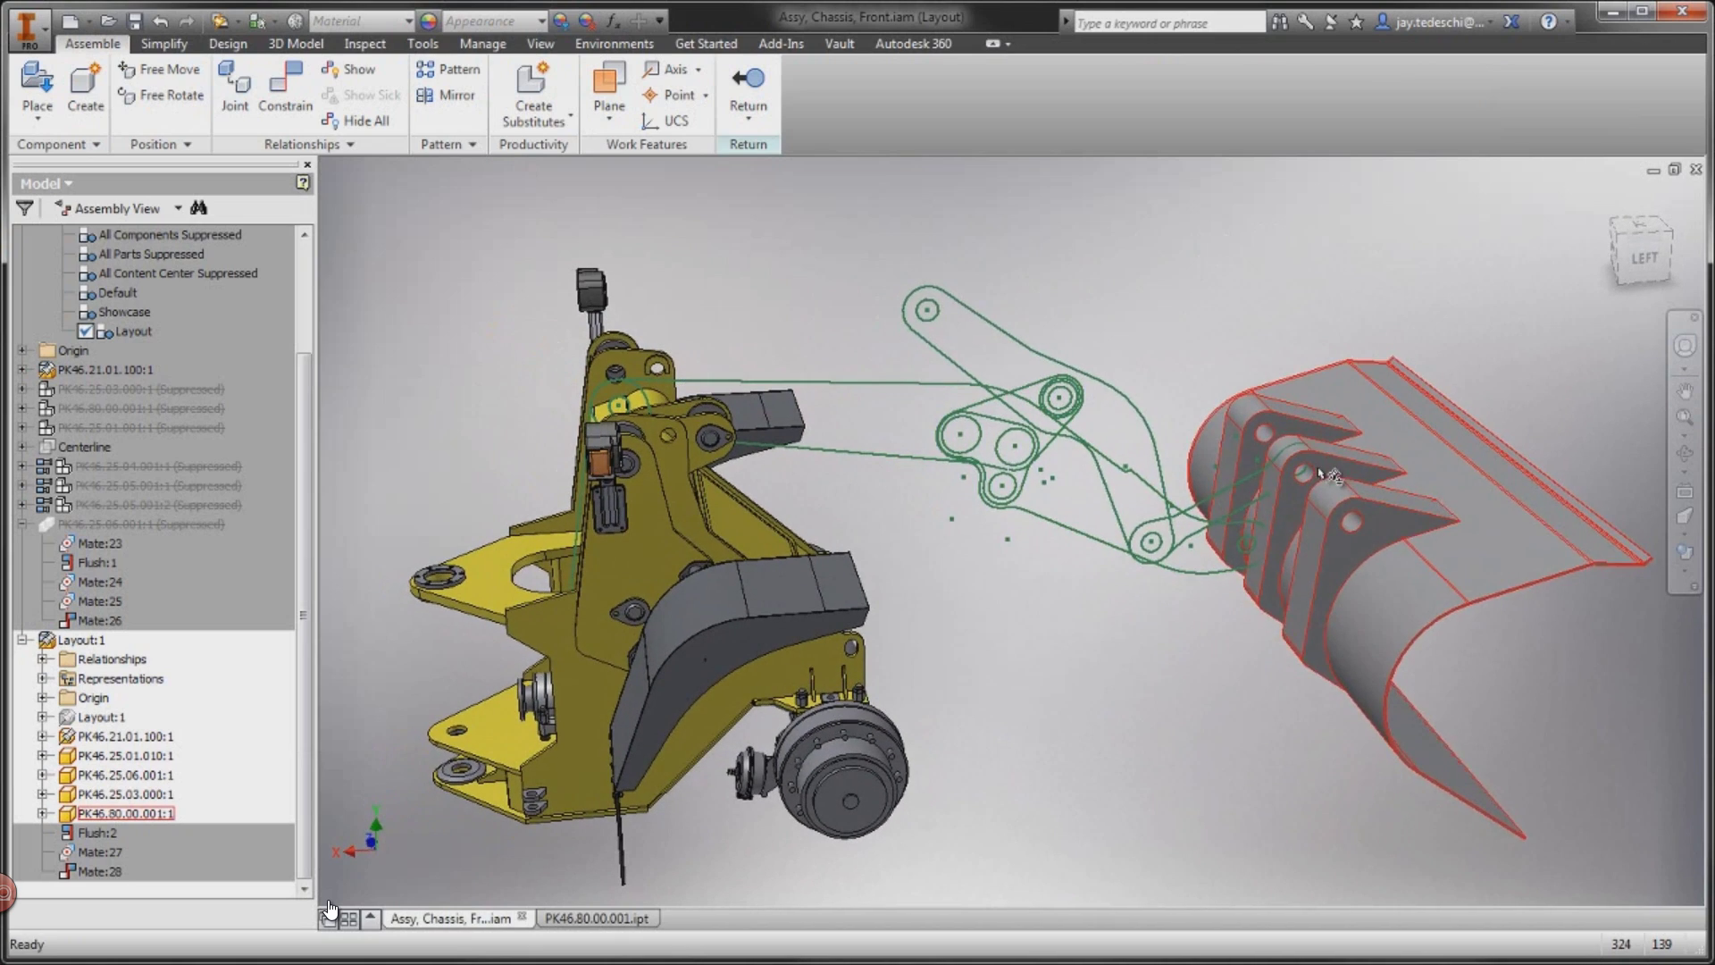
# Step: Drag the bucket upward so the green layout linkage swings with it, then deselect it
pyautogui.moveTo(1322, 430); pyautogui.dragTo(1339, 360)
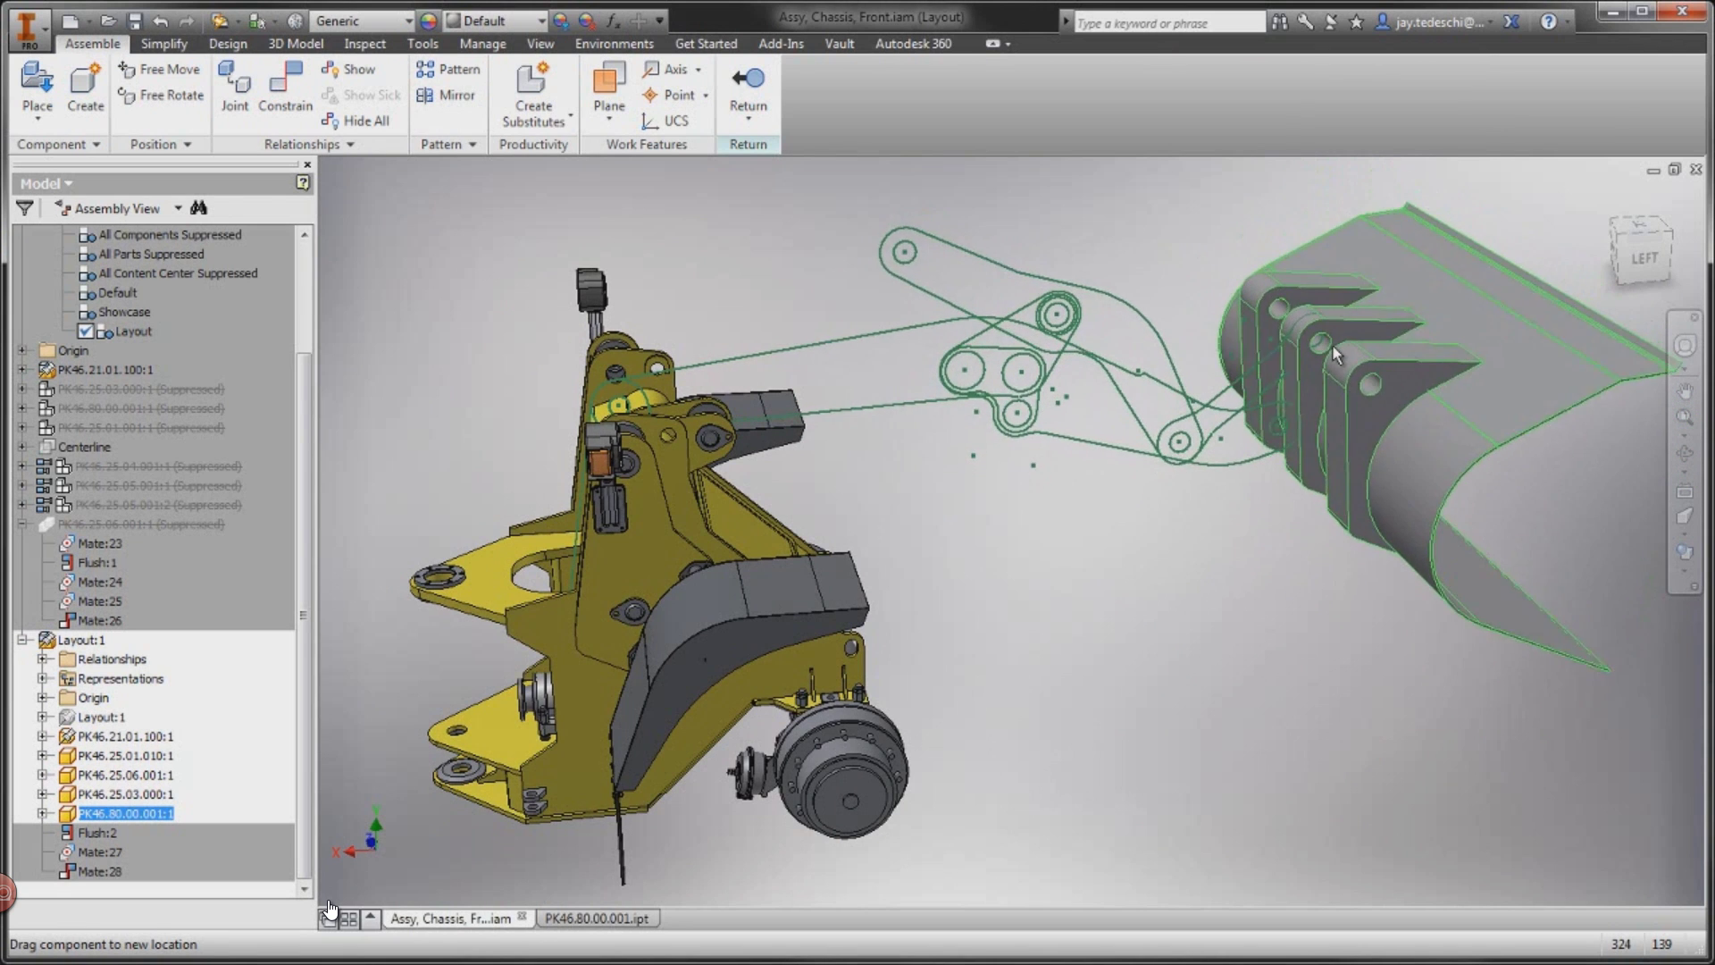
pyautogui.click(1182, 646)
pyautogui.rightClick(1133, 656)
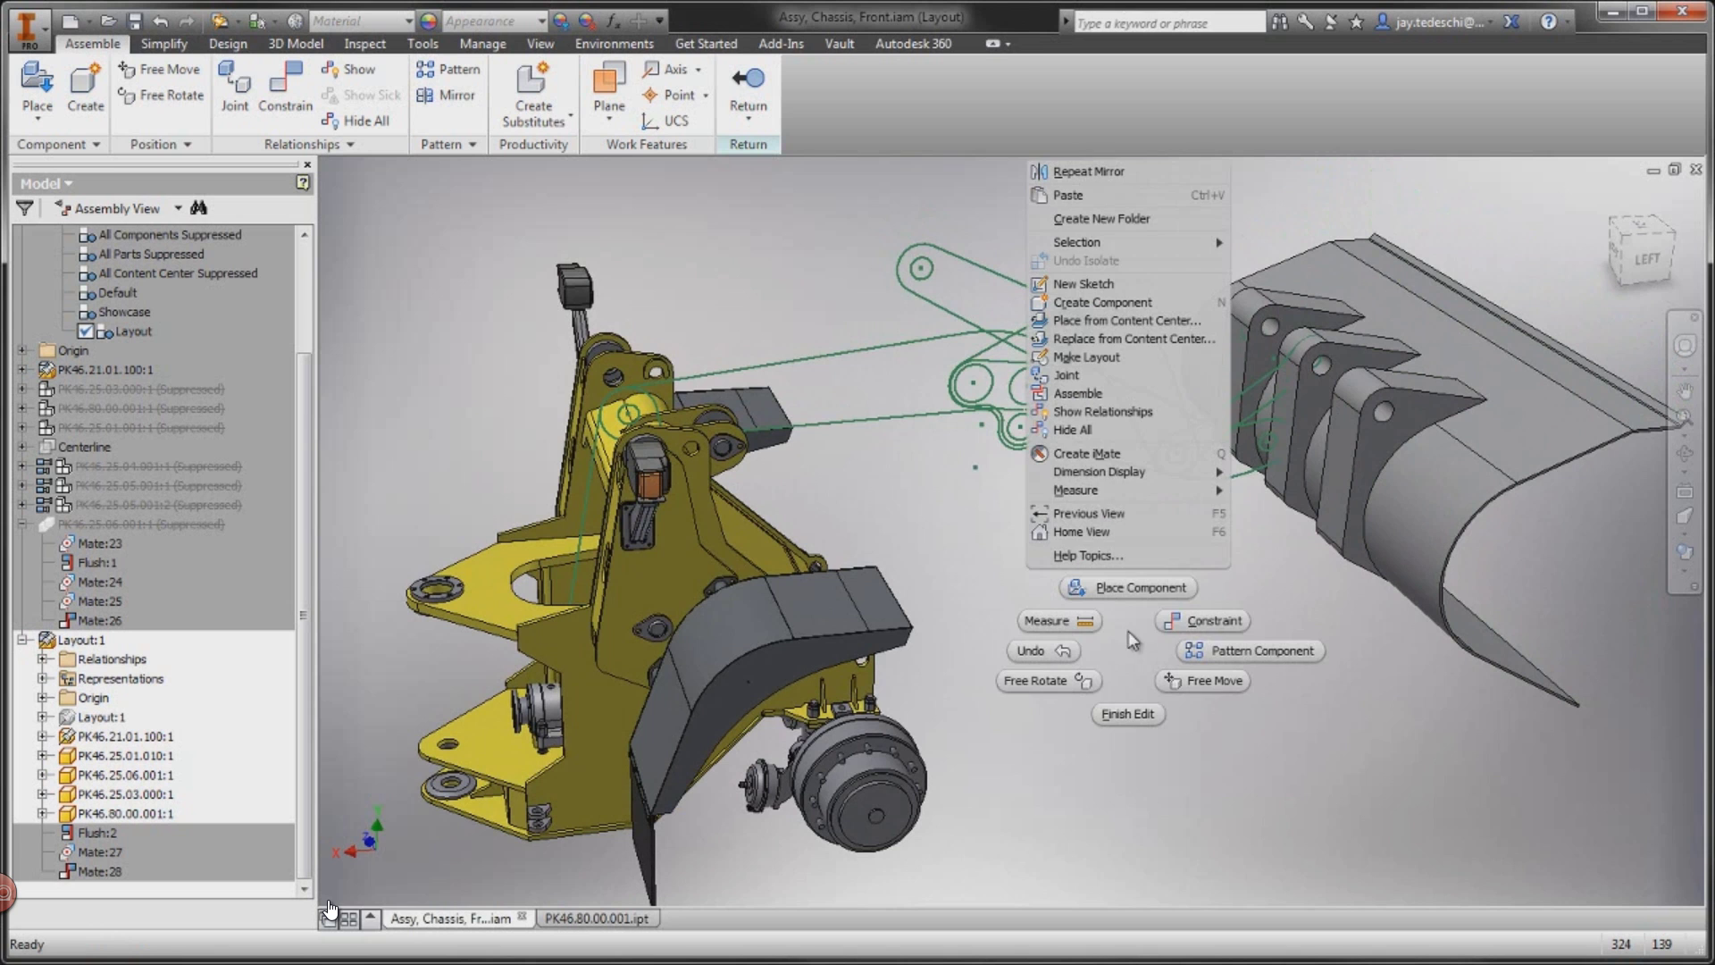